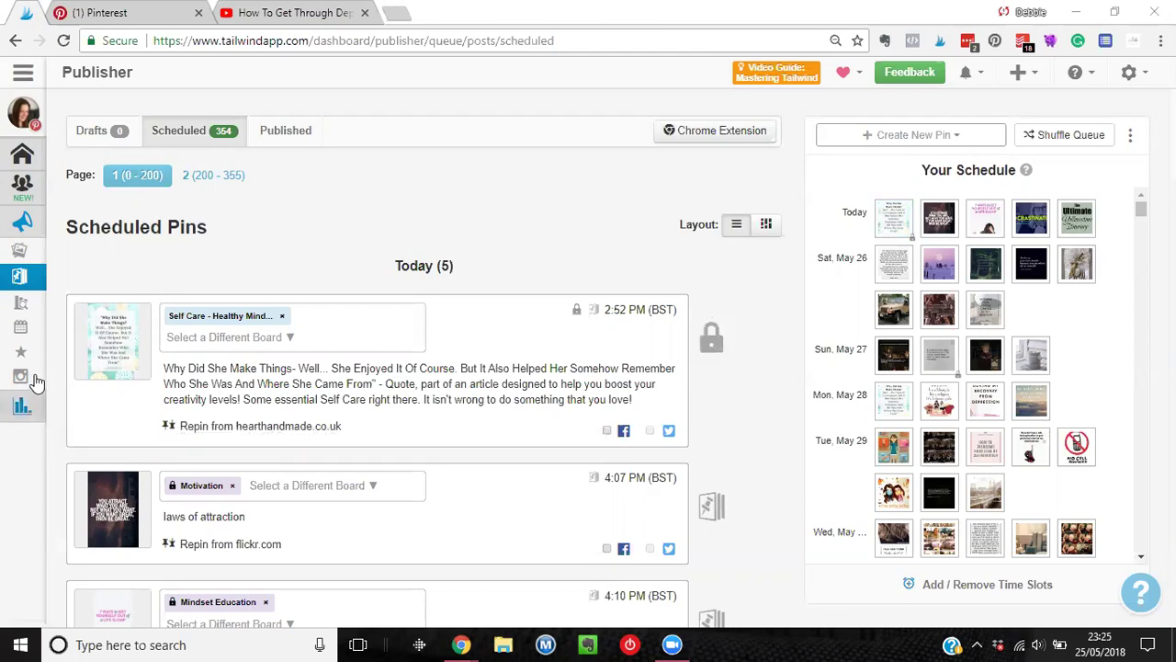
Switch Tailwind from the Pinterest account to the Instagram account and view its weekly posting schedule.
mouse_move(34, 381)
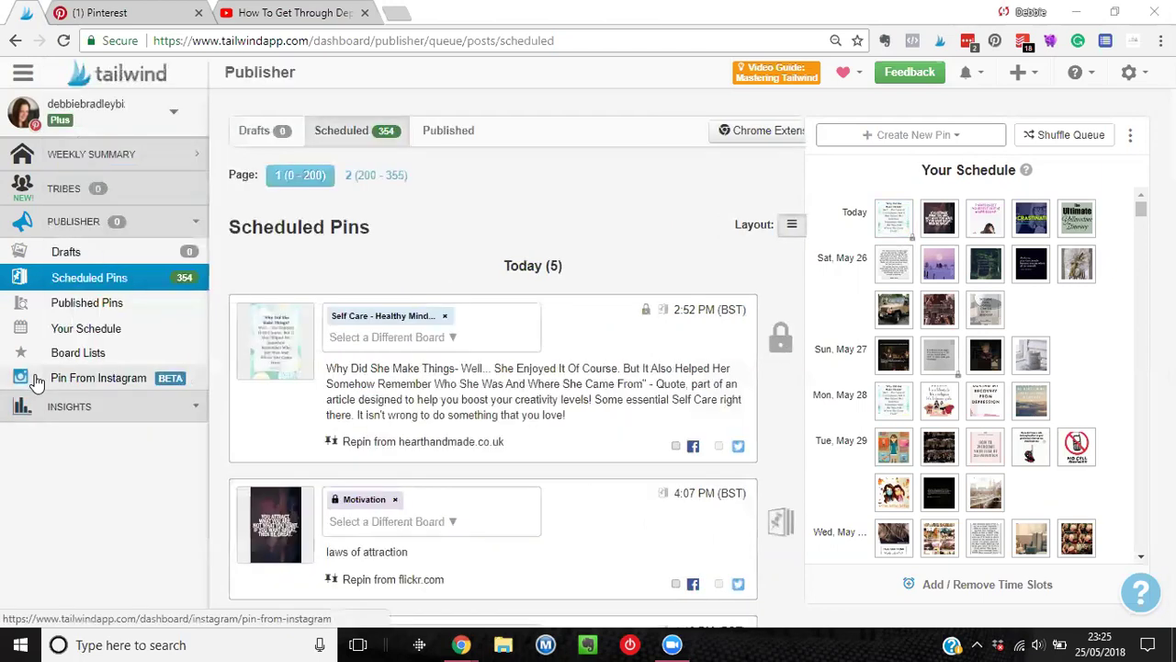
left_click(107, 129)
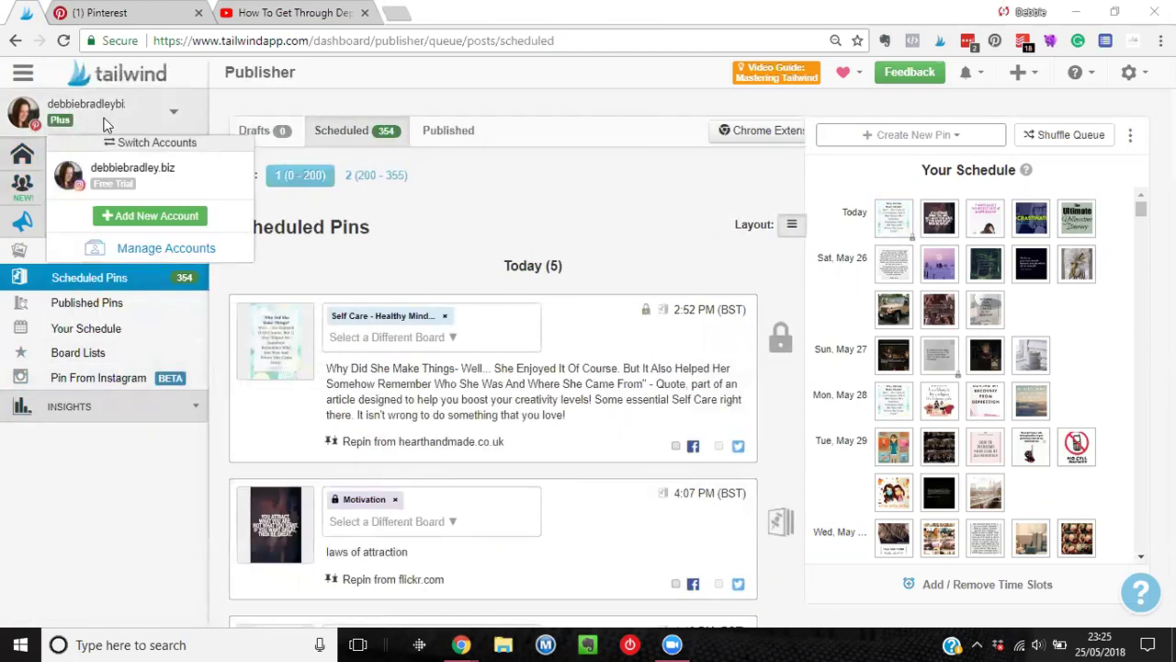
left_click(166, 174)
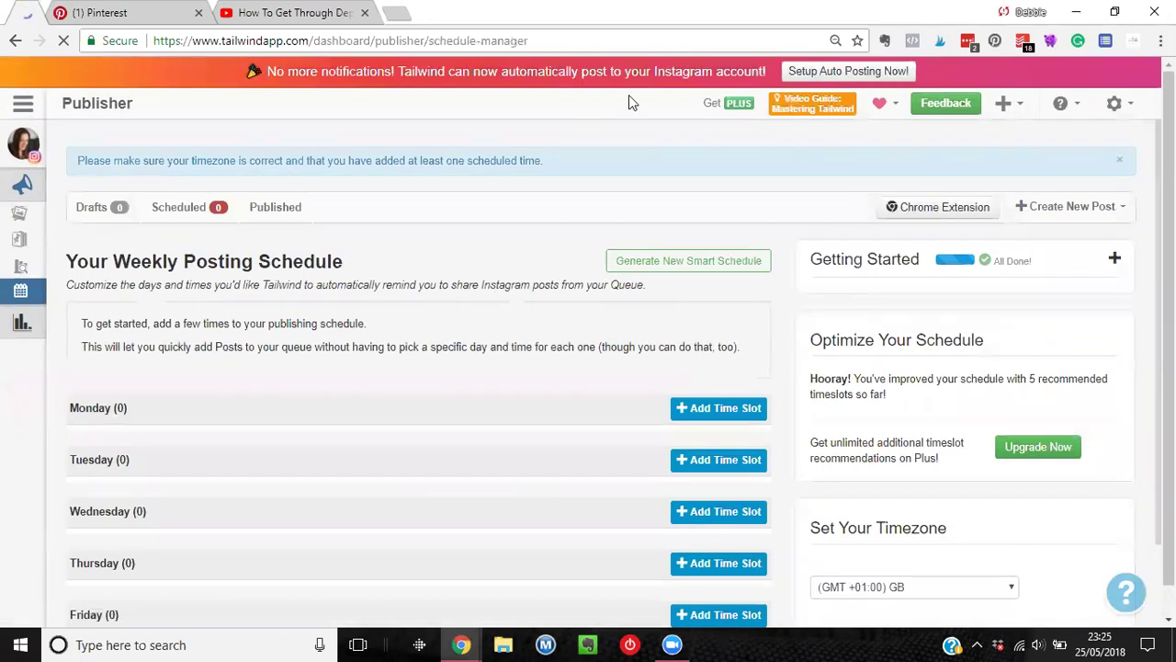
scroll(468, 281, "down", 1)
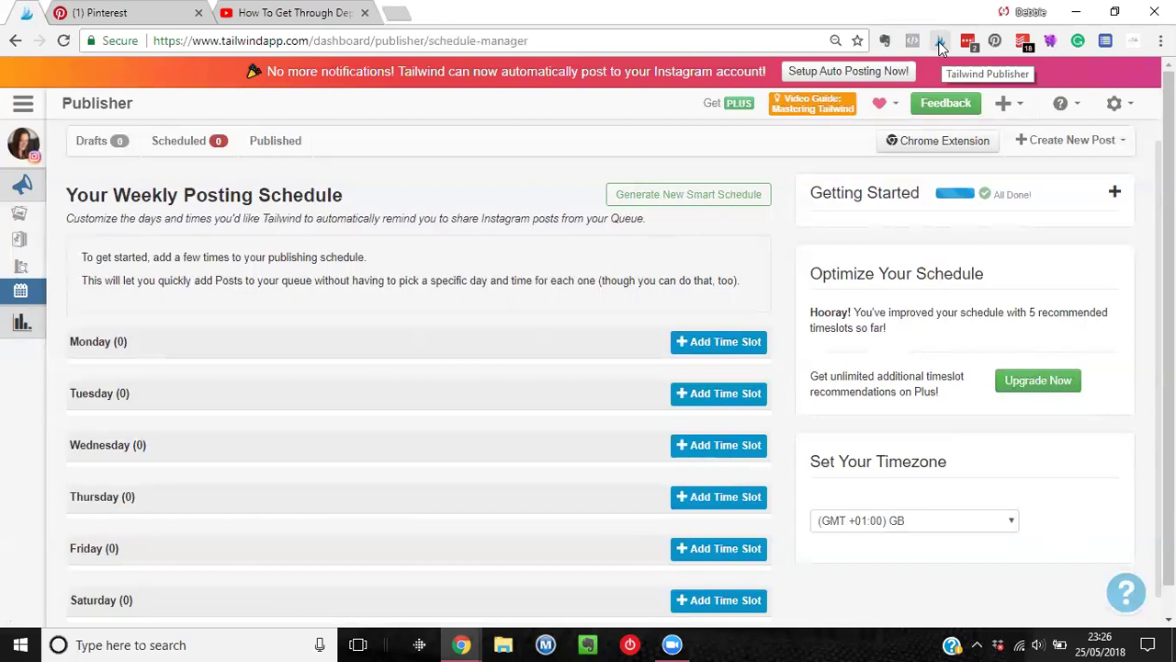
Go to the Pinterest home feed and save the metal pergola pin to the Outdoor/Garden section of the Beautiful Homes board.
left_click(137, 13)
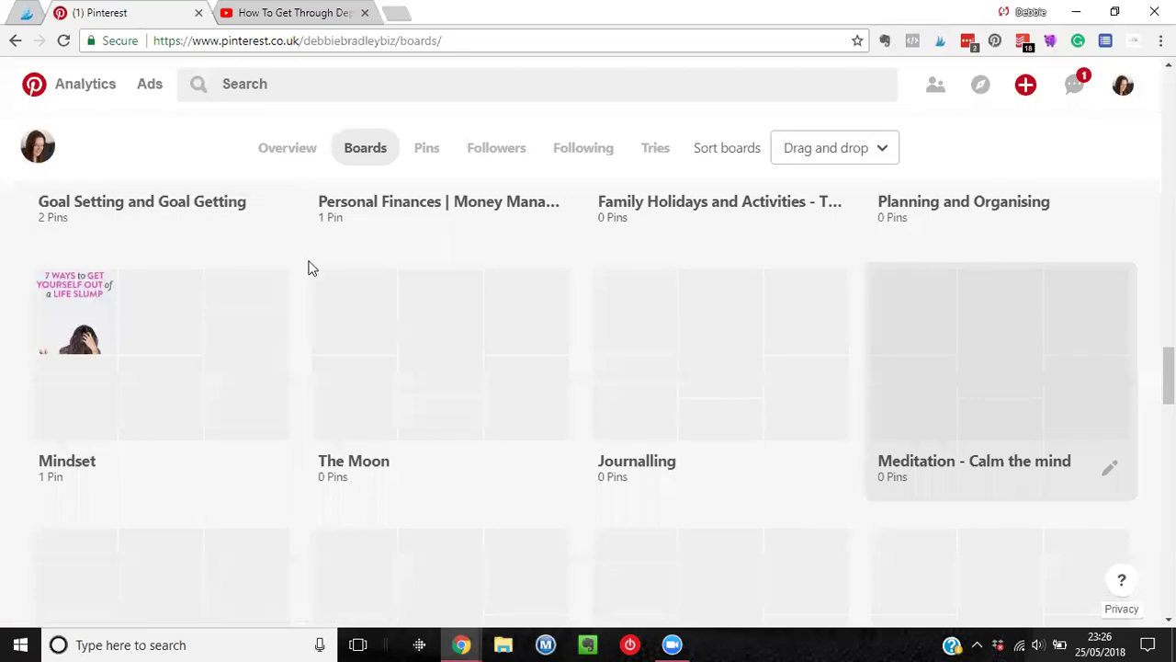
scroll(308, 267, "up", 2)
left_click(34, 83)
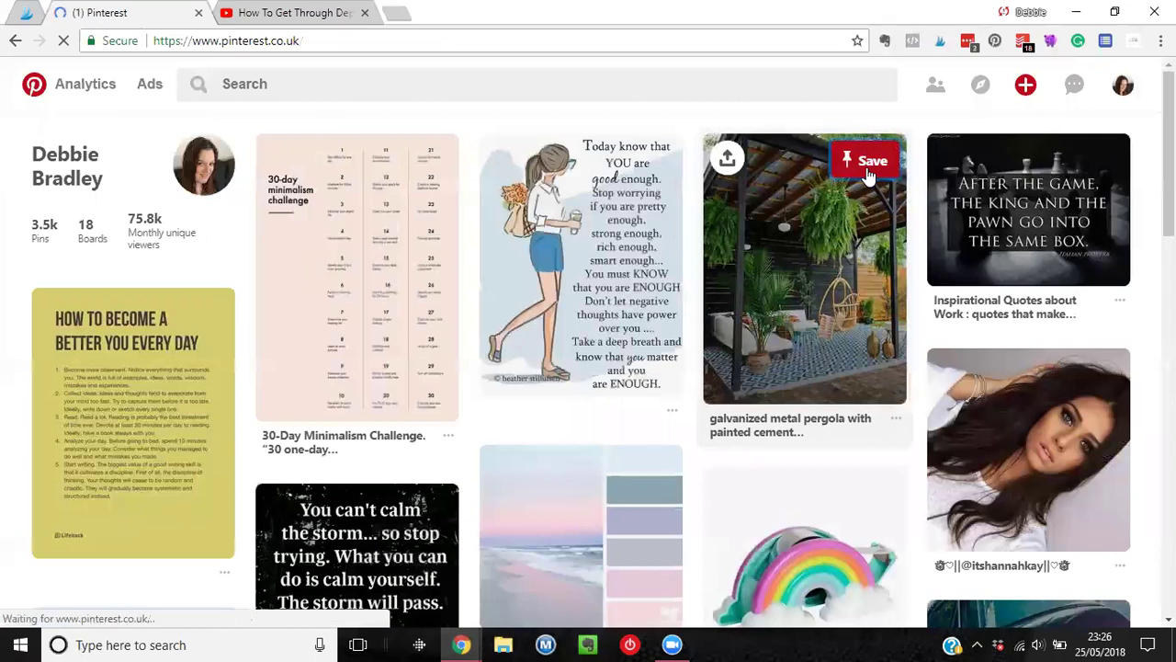
left_click(868, 173)
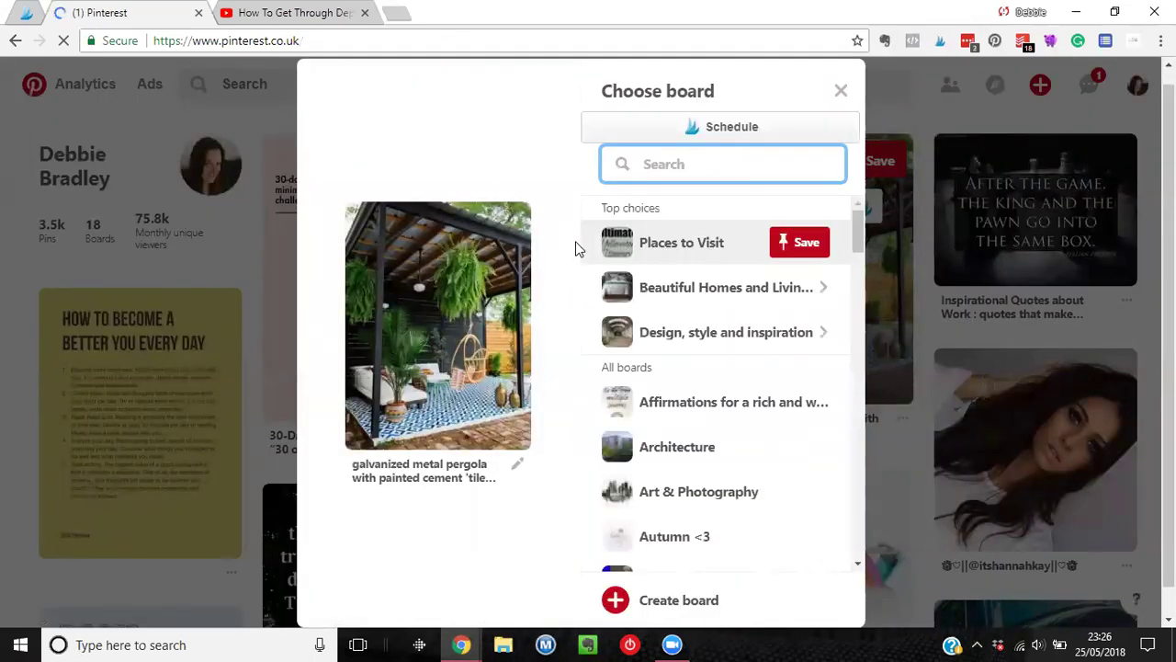
left_click(770, 288)
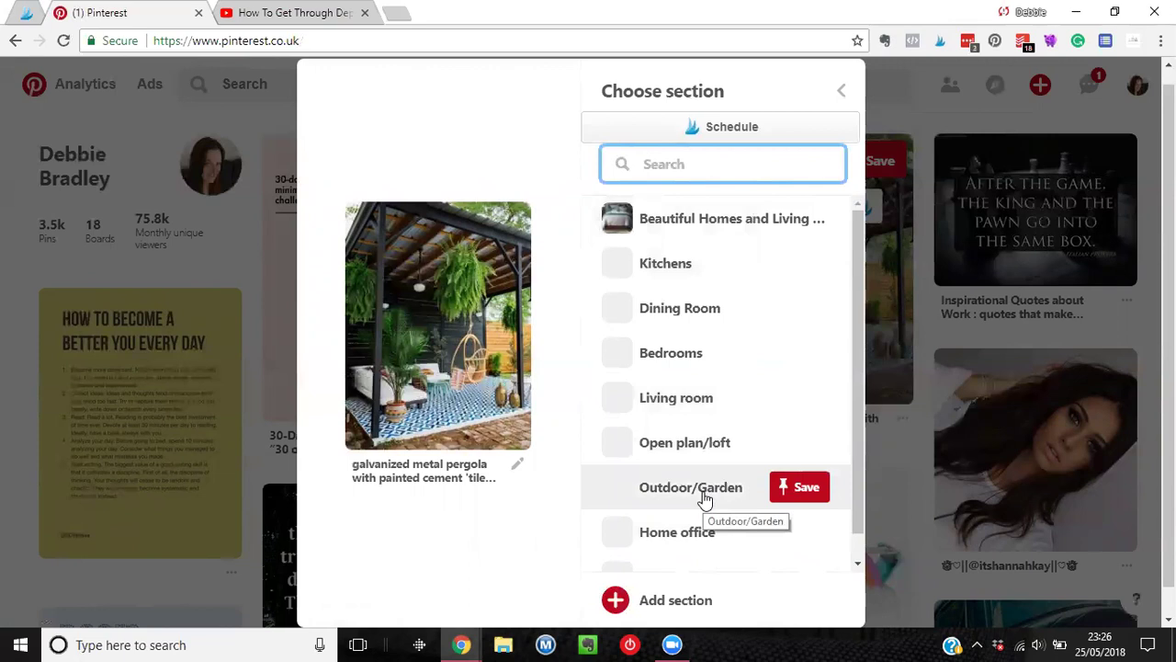
left_click(807, 488)
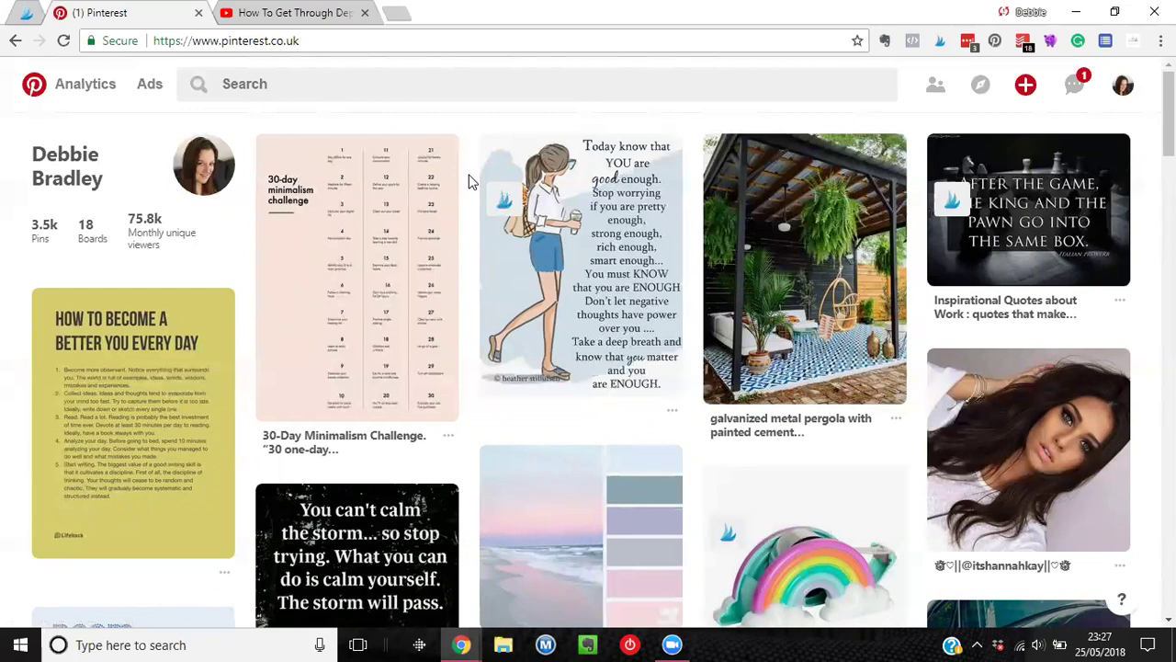
mouse_move(406, 208)
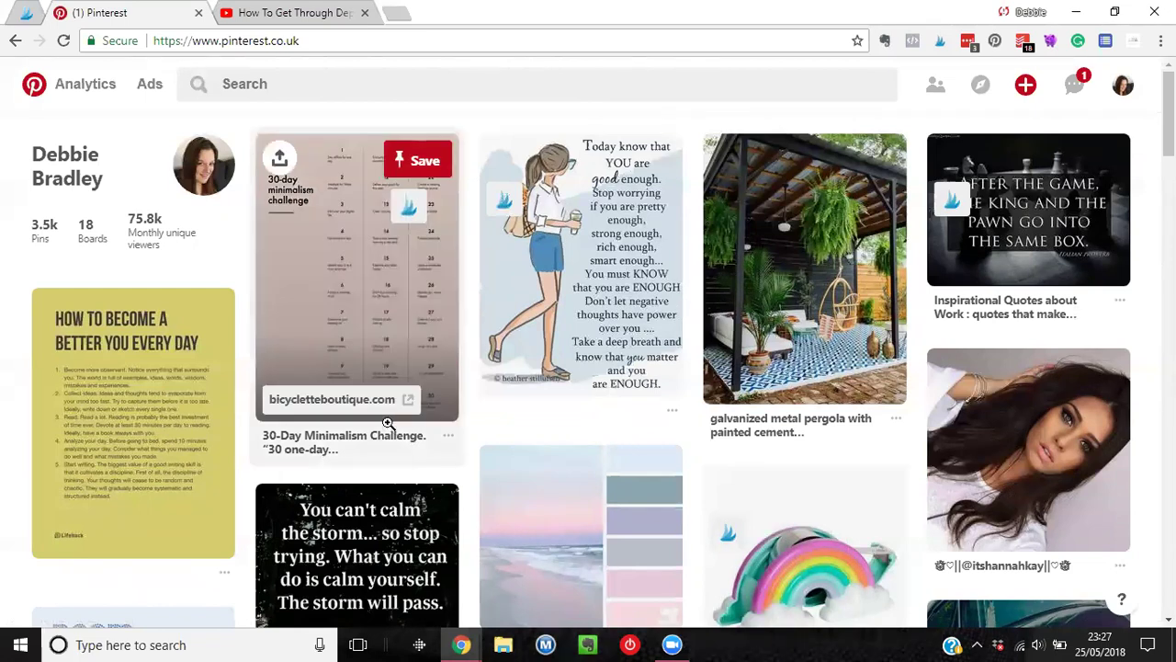
left_click(410, 213)
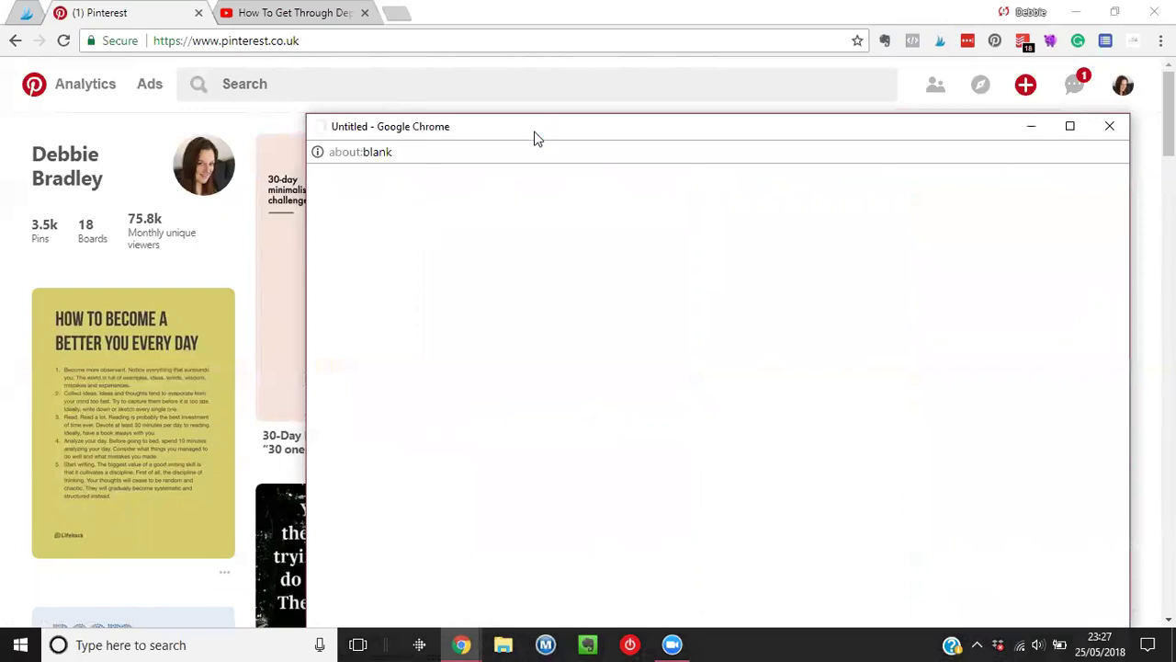
left_click_drag(538, 138, 468, 71)
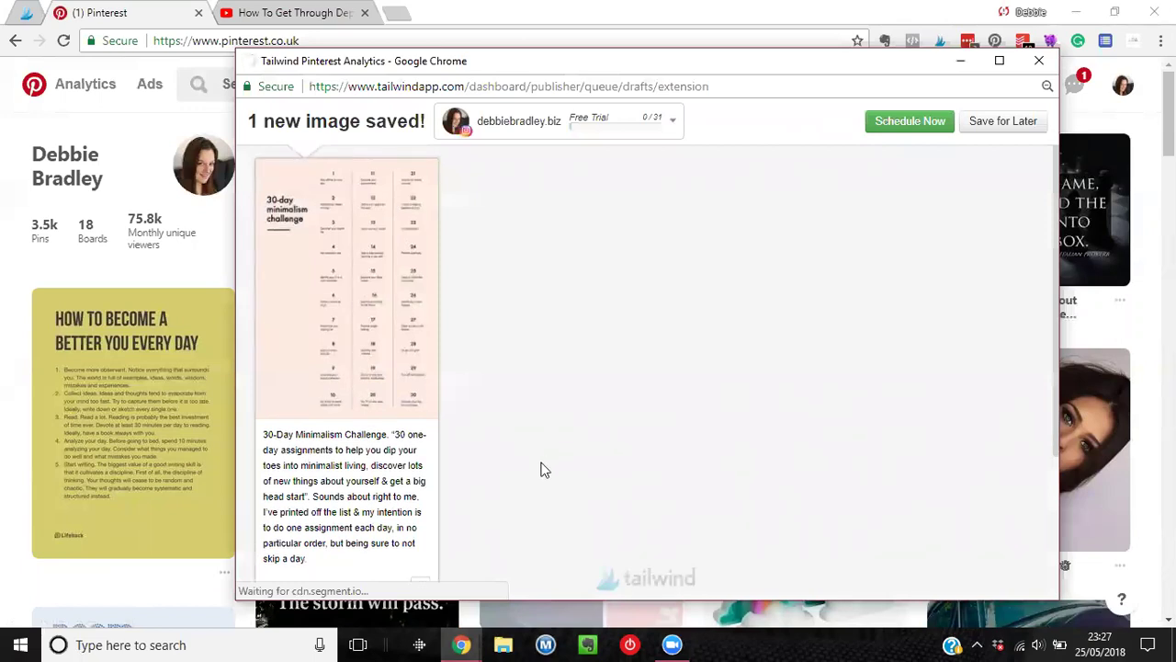
scroll(540, 470, "down", 2)
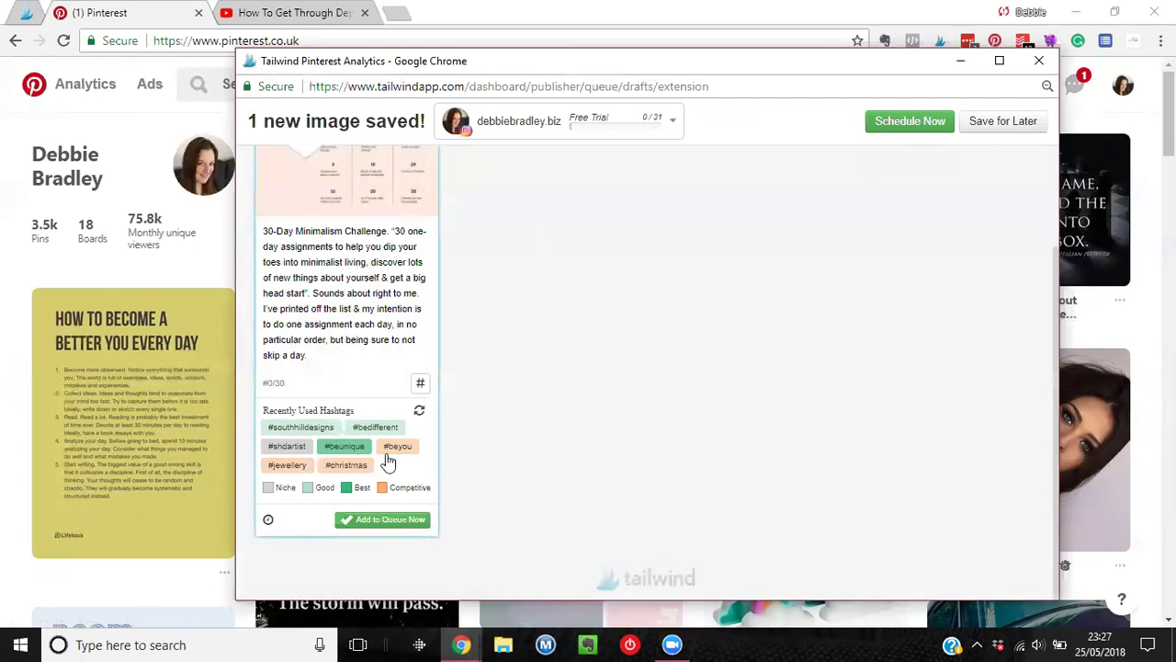
left_click(338, 521)
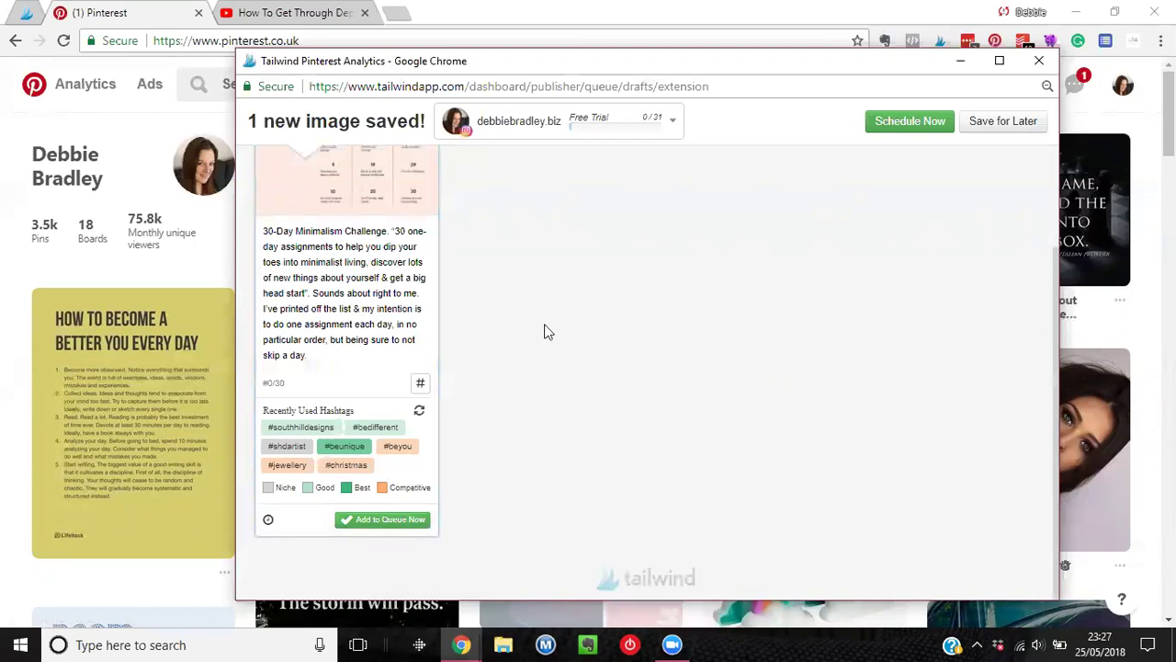
left_click(1038, 63)
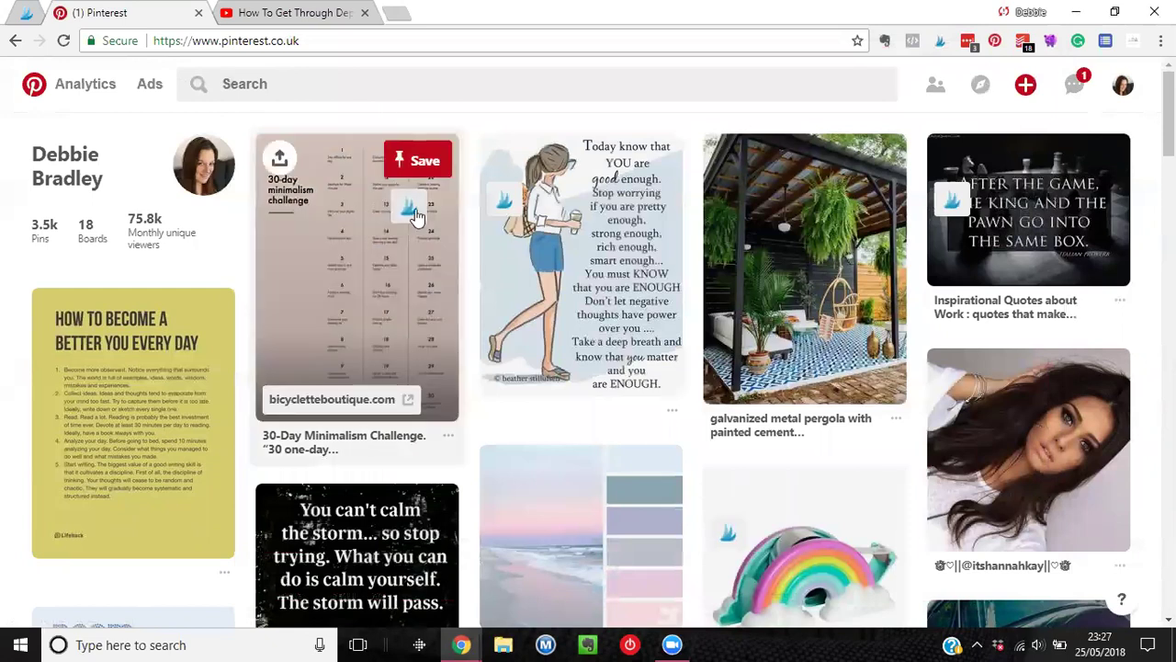
Open the 30-Day Minimalism Challenge pin in the Tailwind scheduler and move it to the Pinterest account.
left_click(415, 209)
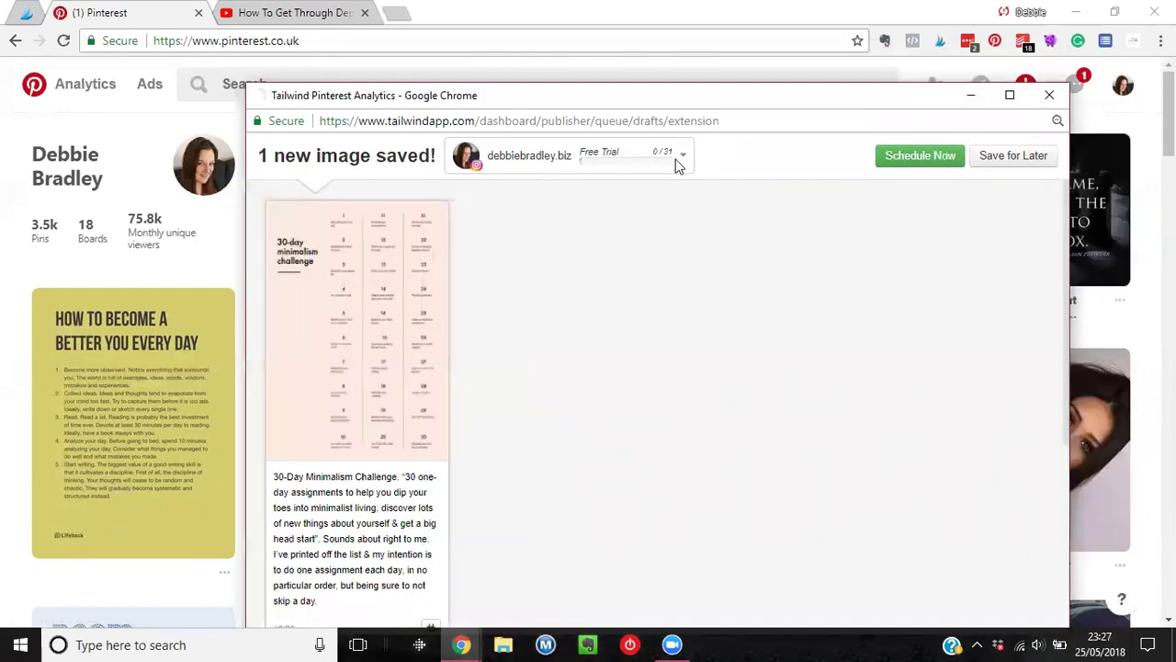
left_click(684, 153)
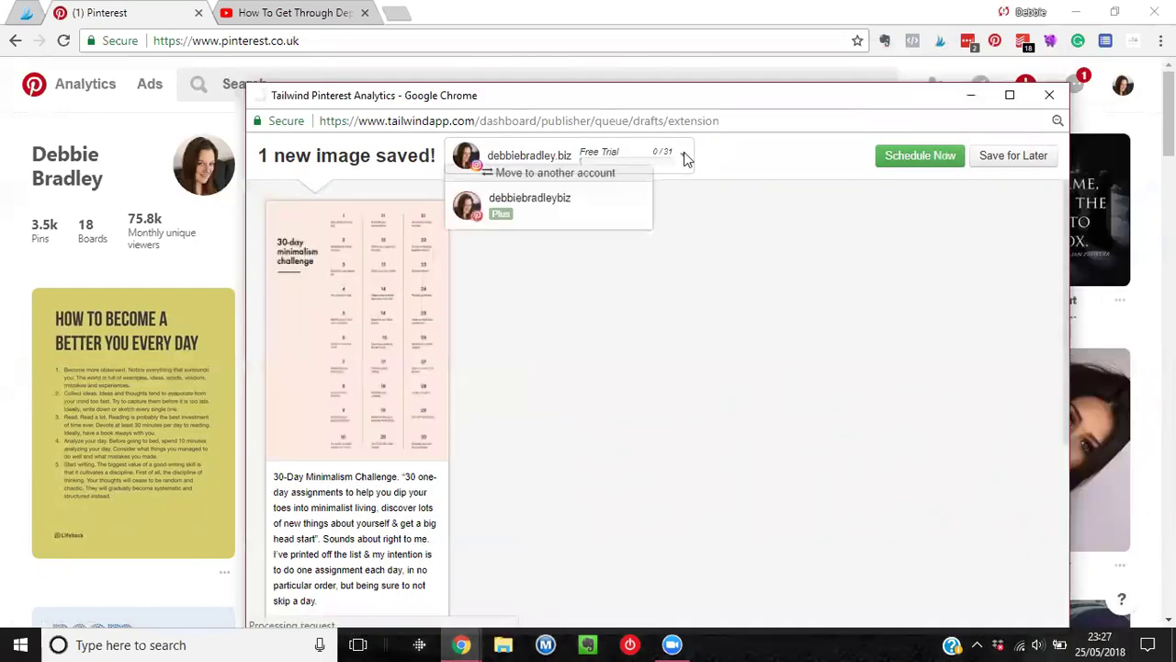
left_click(555, 206)
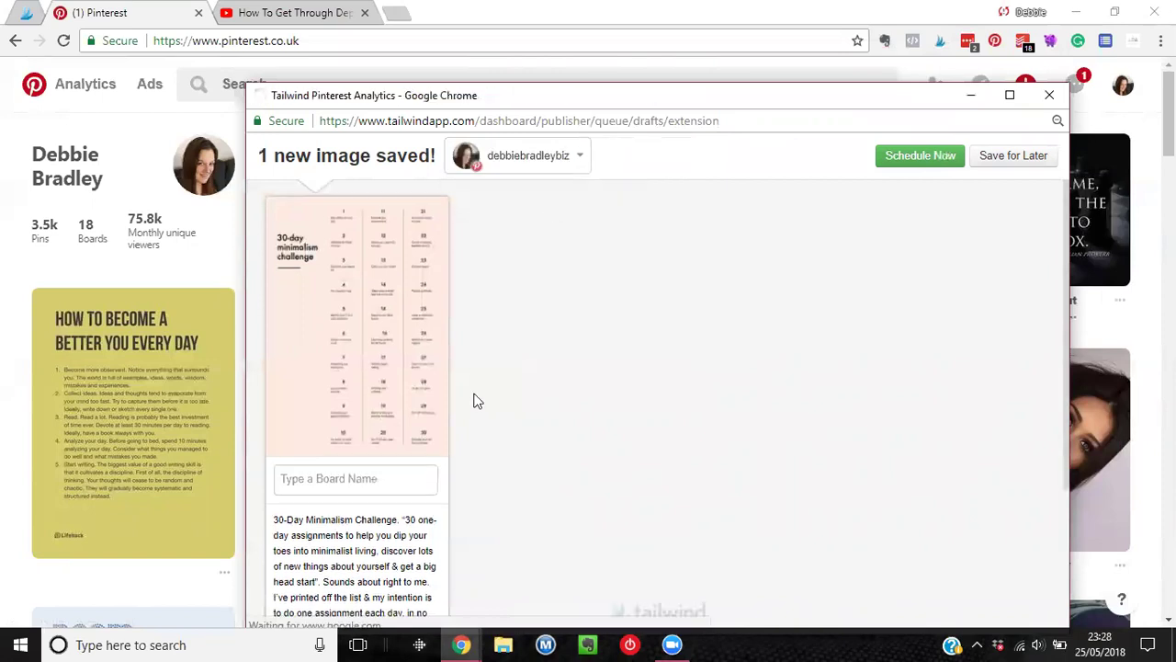
Assign the minimalism challenge pin to the "Minimalism - Living with..." and "Decluttering life" boards.
scroll(394, 267, "down", 2)
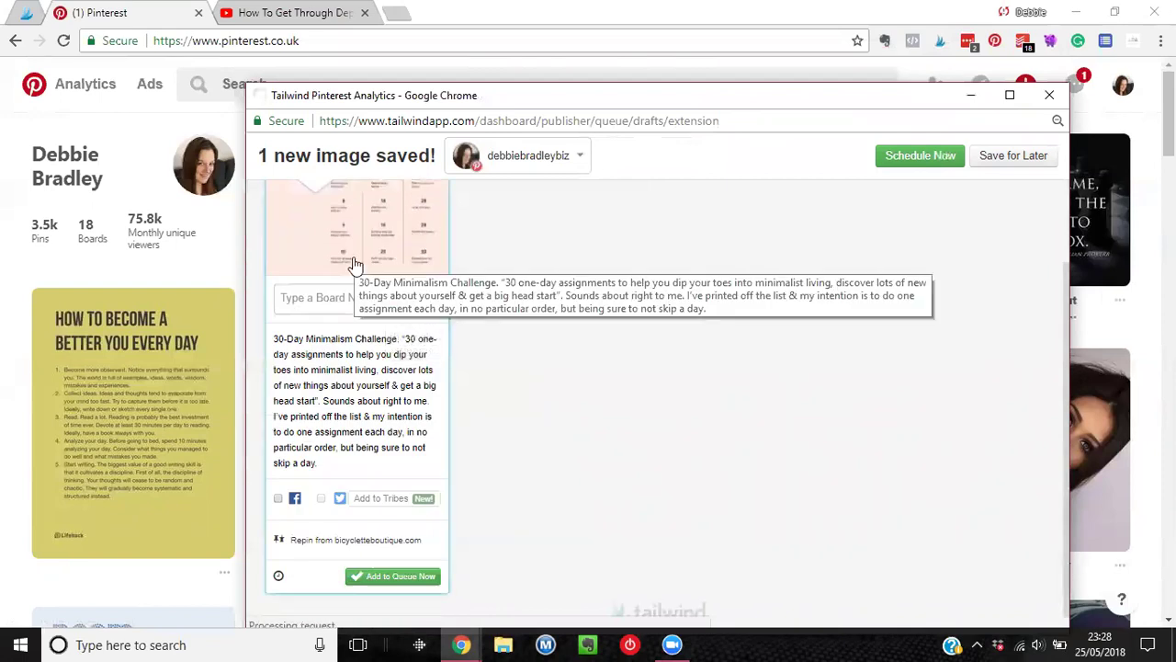
left_click(317, 300)
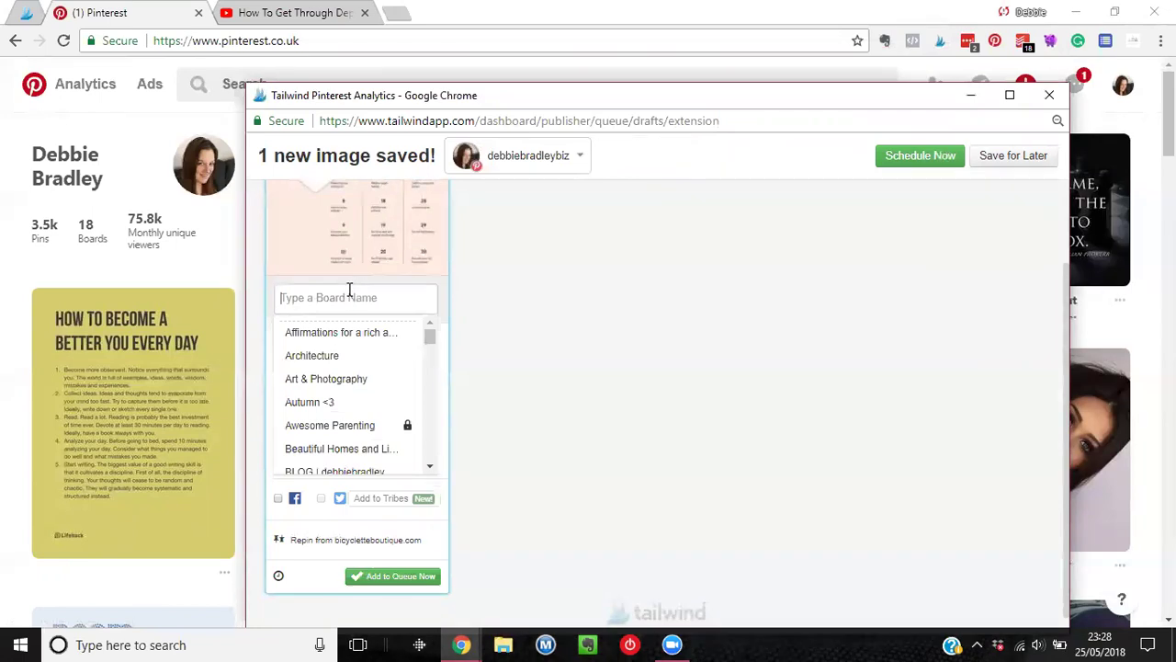
type("min")
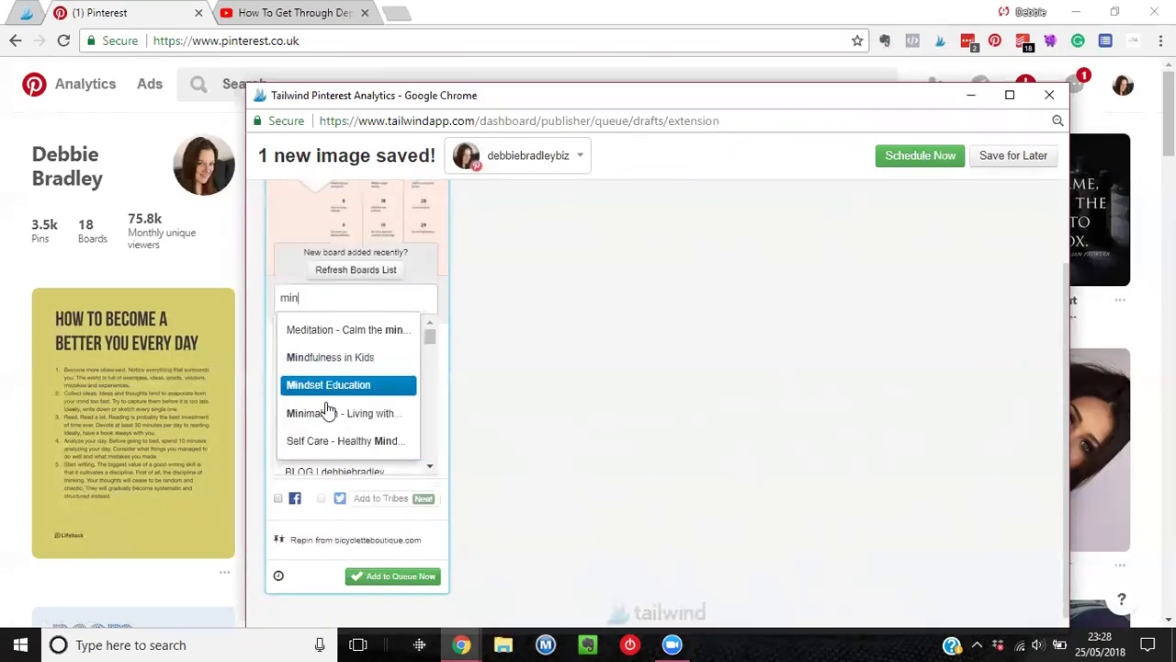
left_click(326, 415)
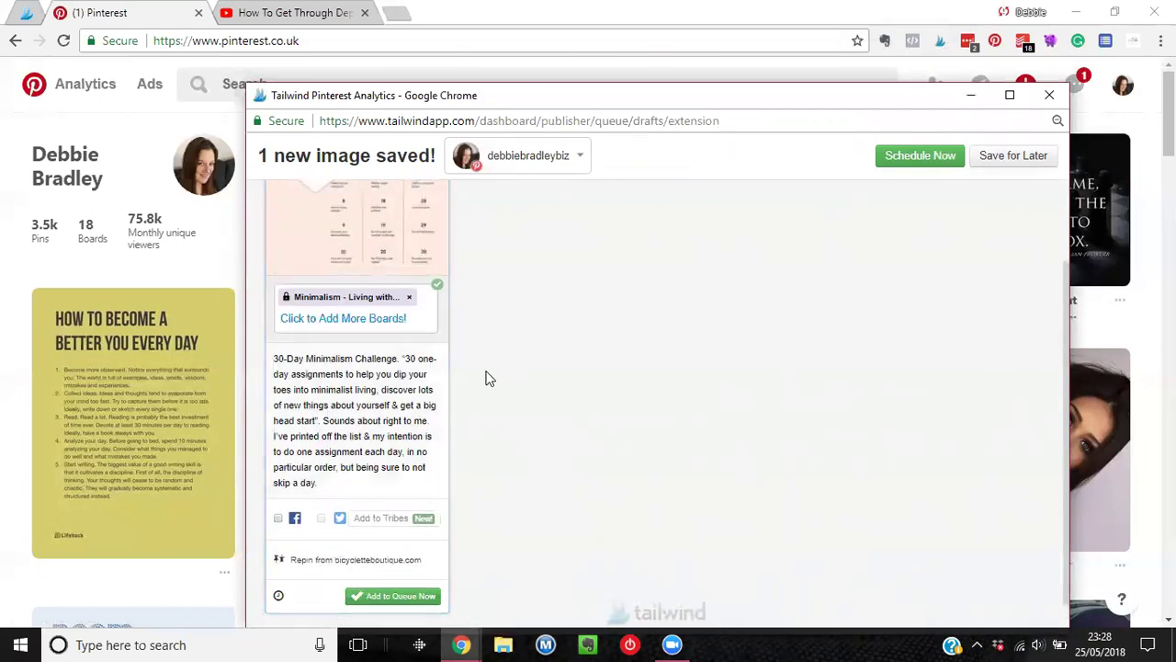
scroll(488, 379, "down", 1)
left_click(397, 281)
type("decl")
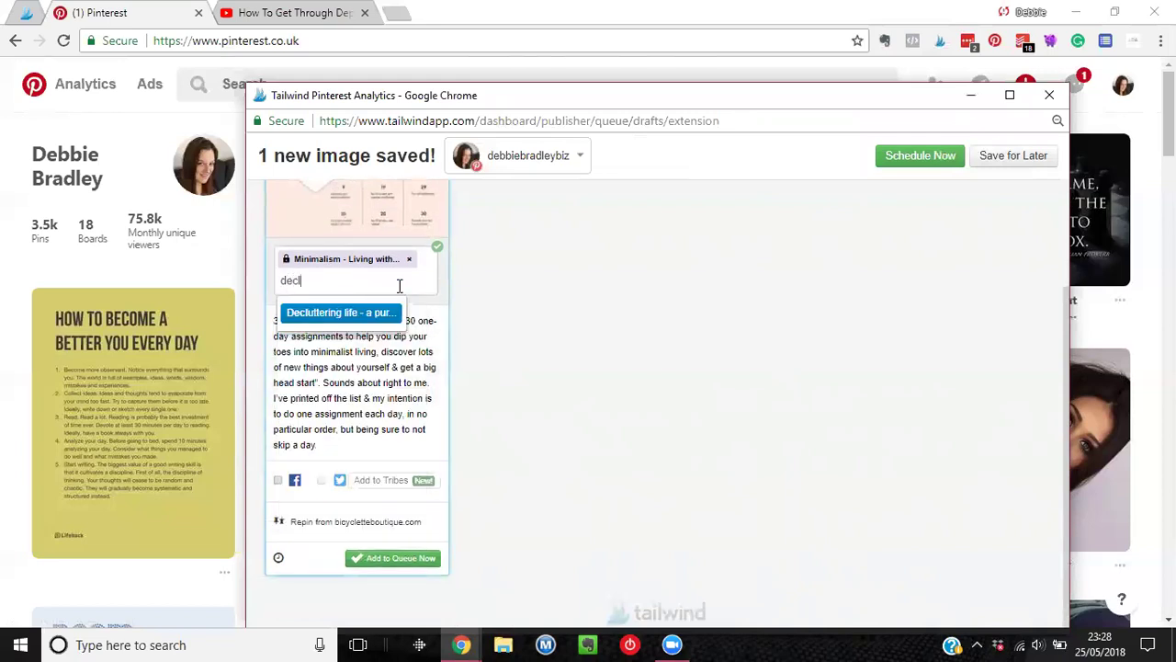
left_click(340, 312)
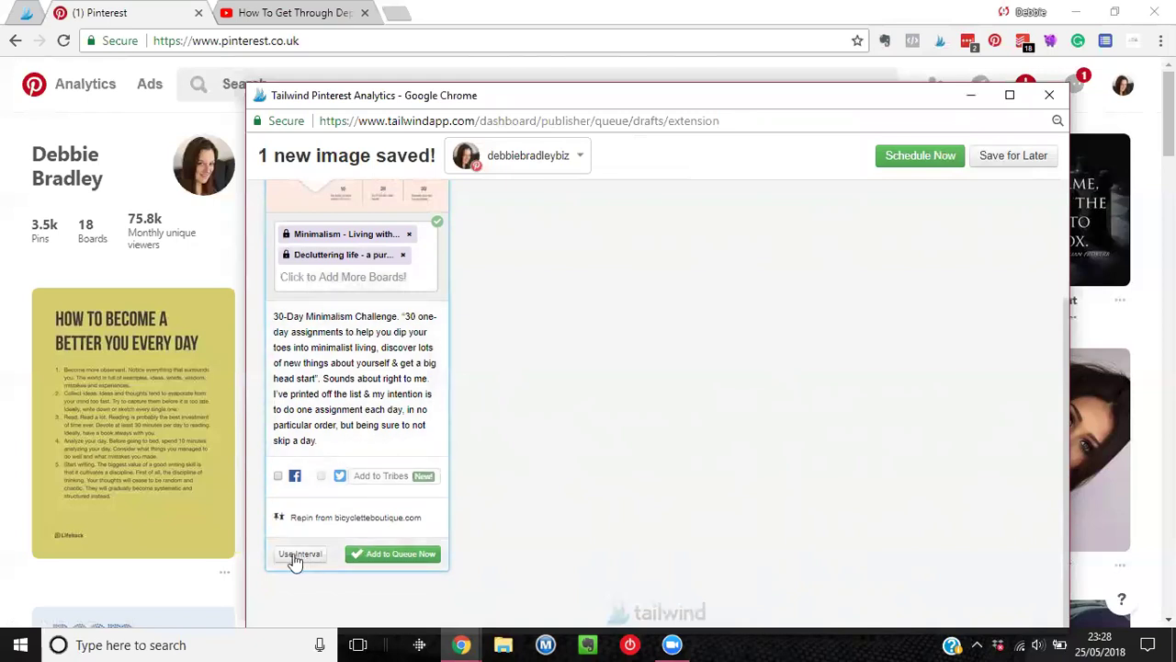
Set an Optimized interval for the minimalism challenge pin, schedule it to both boards, and close the scheduler.
left_click(294, 556)
scroll(465, 402, "down", 5)
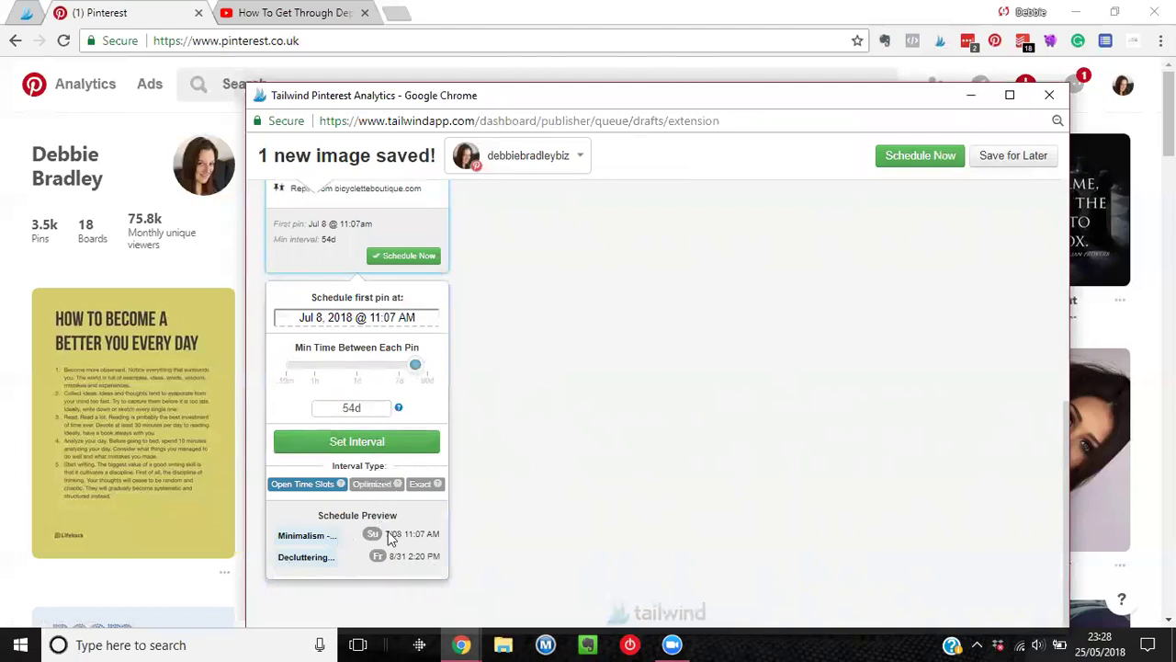
left_click(375, 485)
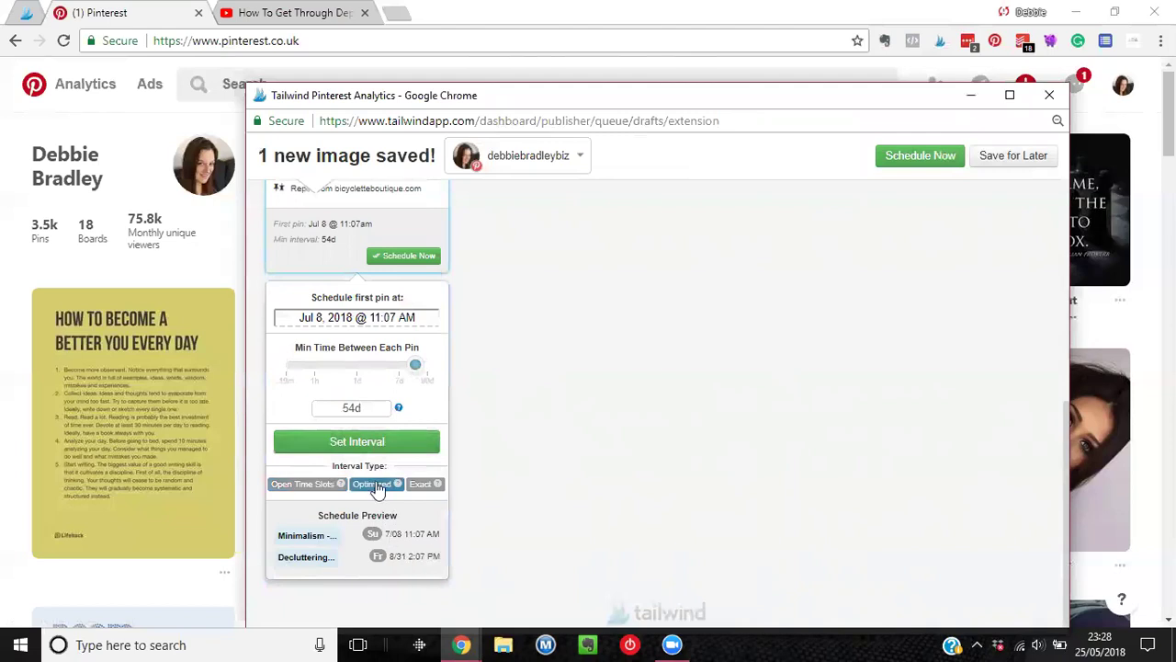
left_click(370, 442)
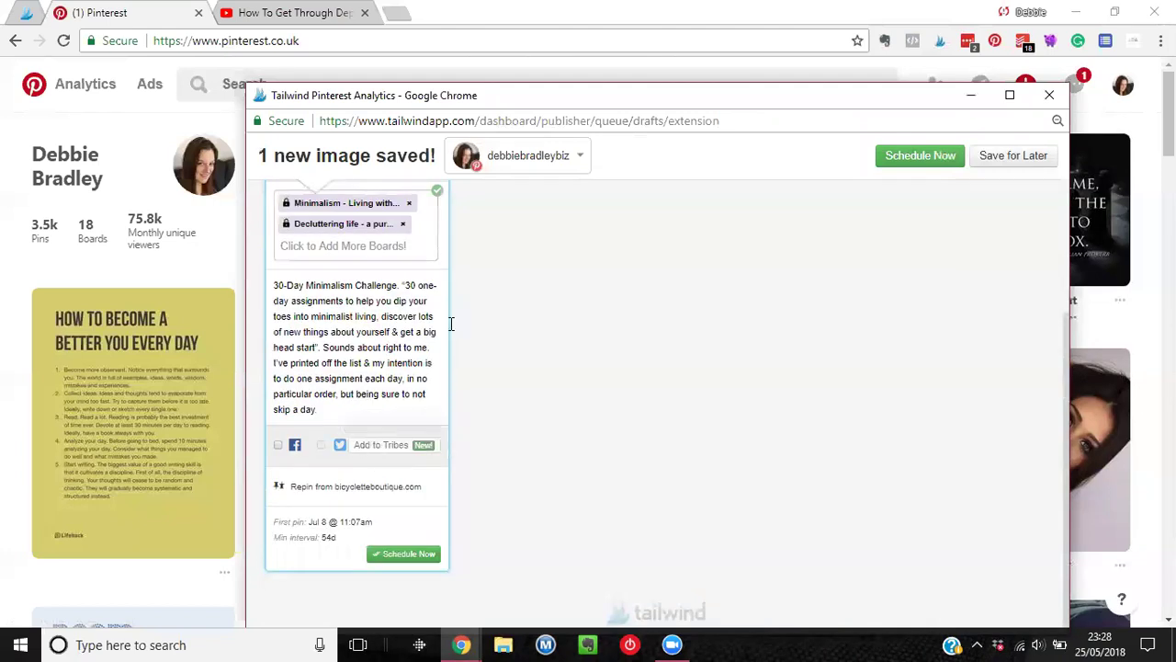
left_click(413, 555)
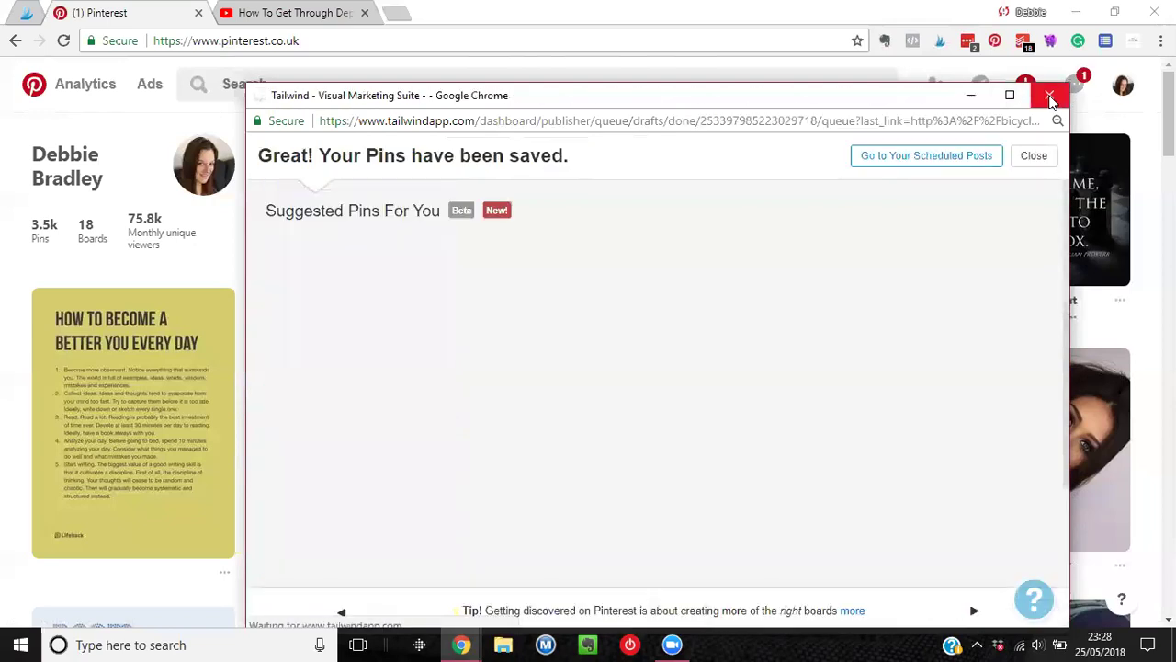
left_click(1051, 99)
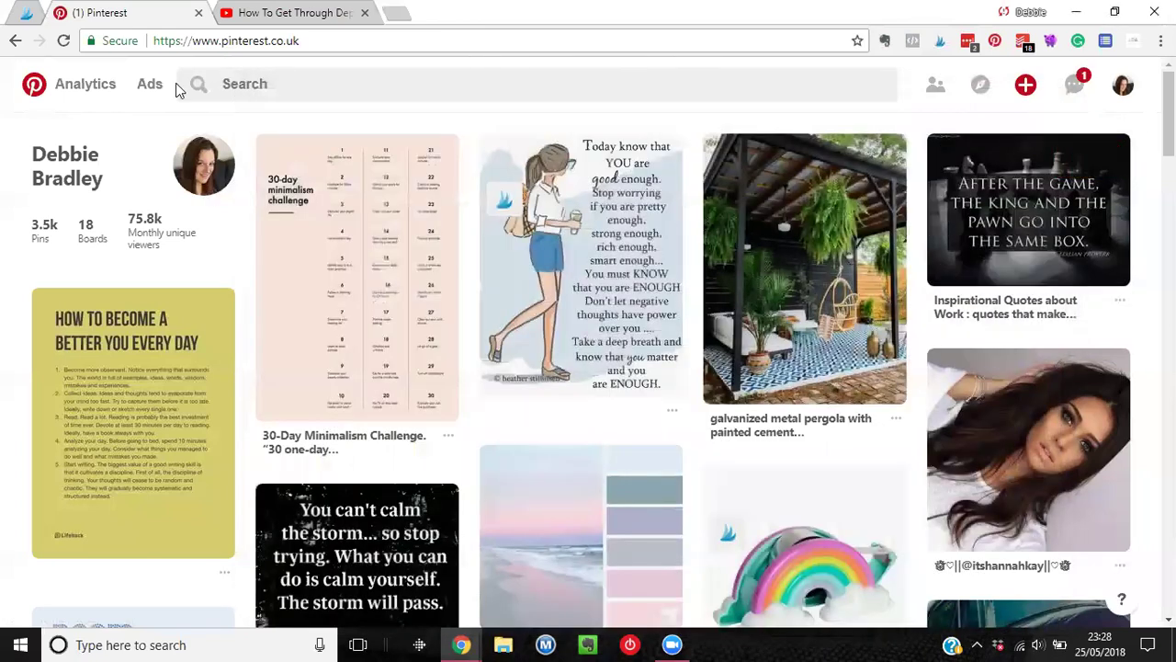
Share the YouTube video "How To Get Through Depression or Personal Struggle" to Pinterest and send it to the Tailwind scheduler.
left_click(304, 13)
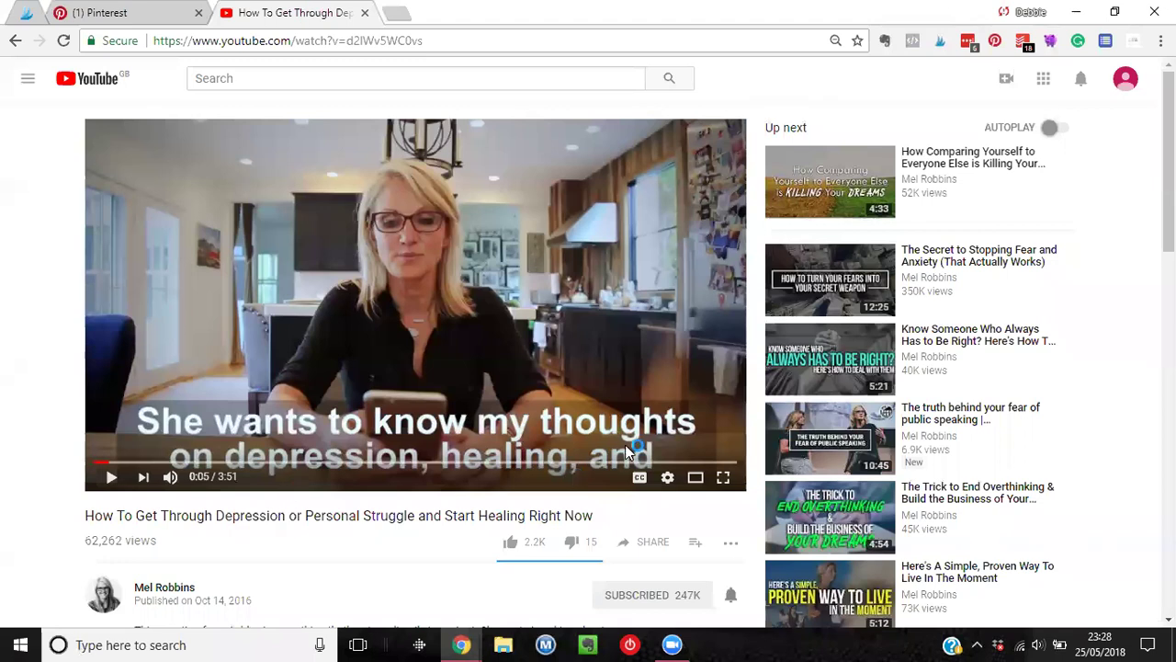
left_click(652, 544)
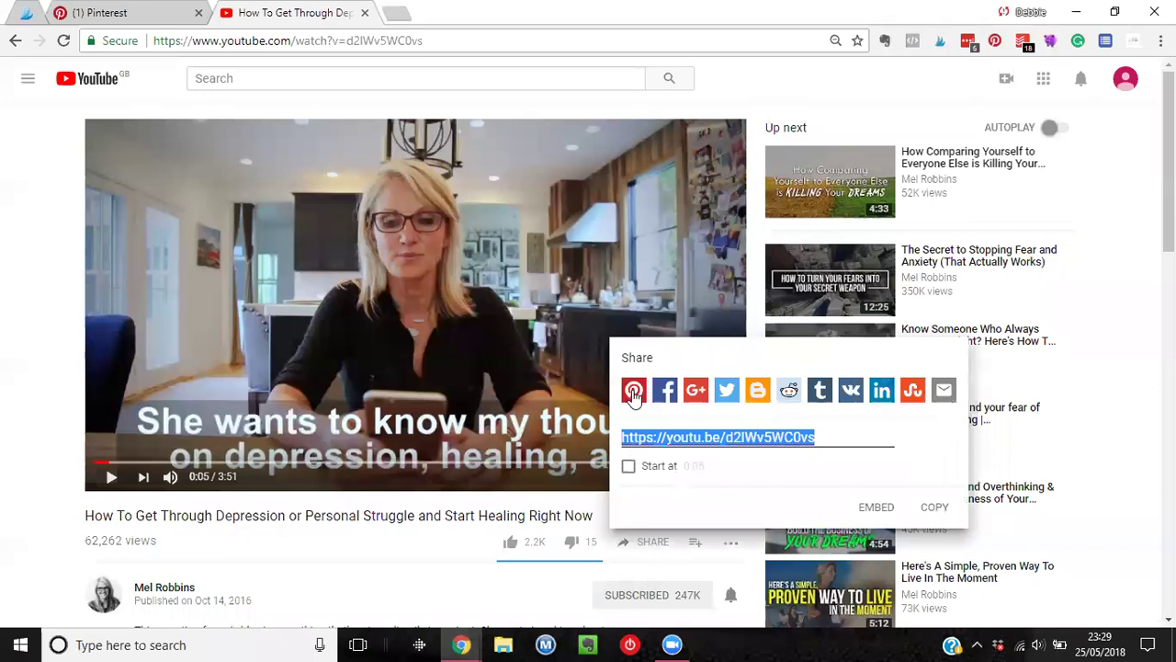
left_click(633, 393)
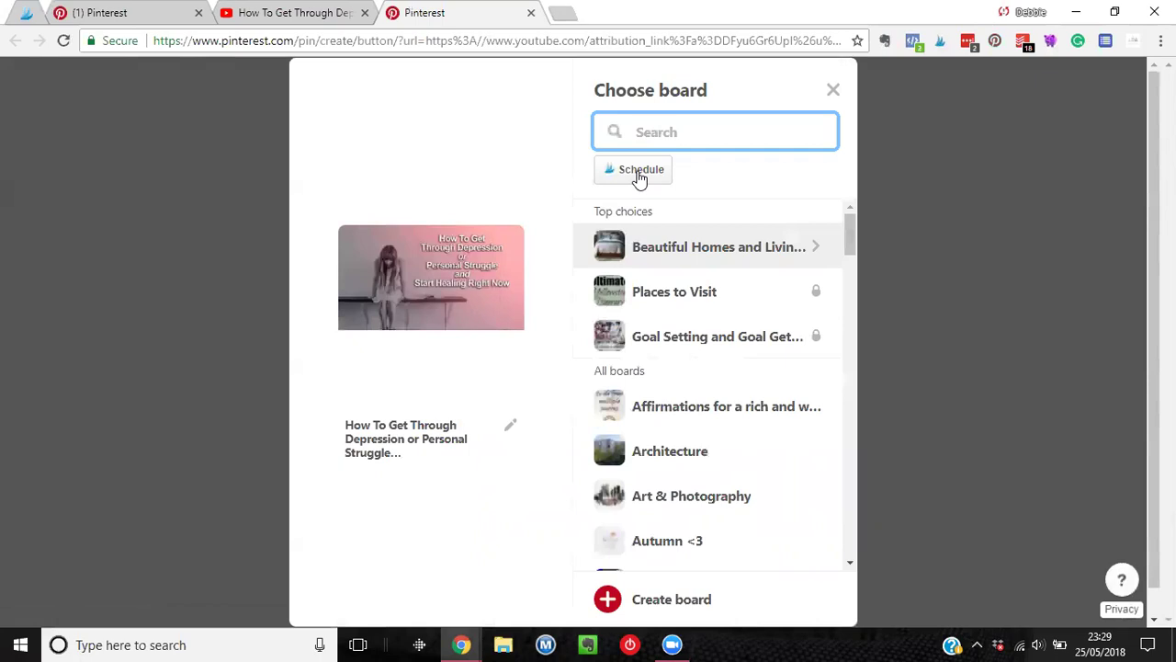
left_click(639, 174)
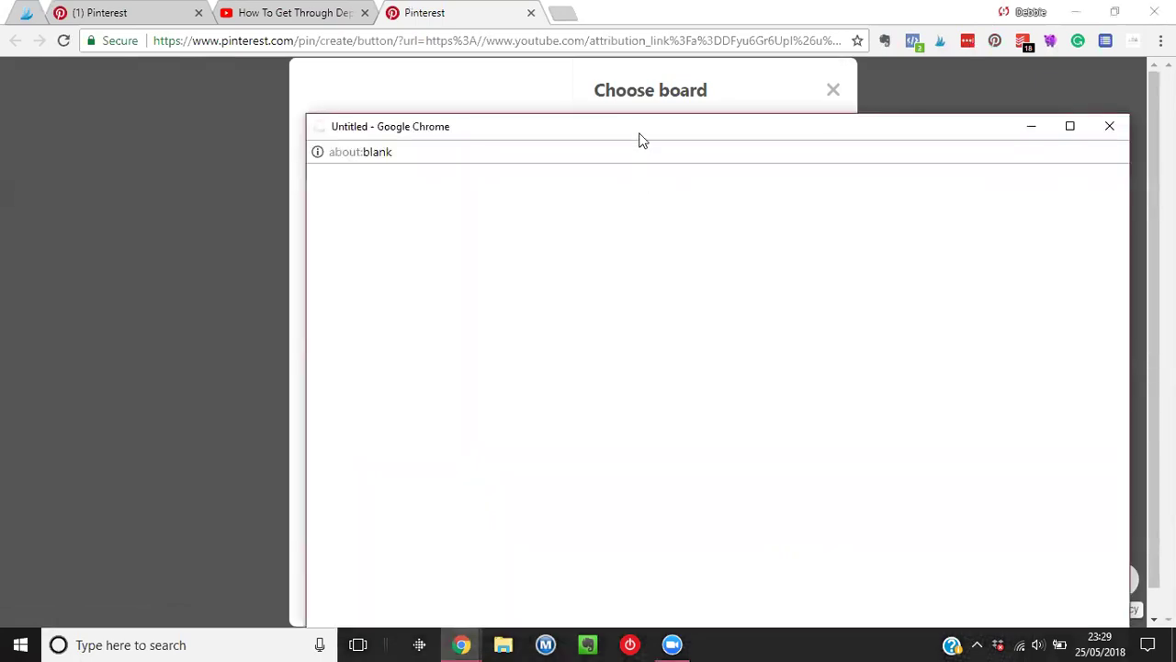
left_click_drag(641, 135, 497, 52)
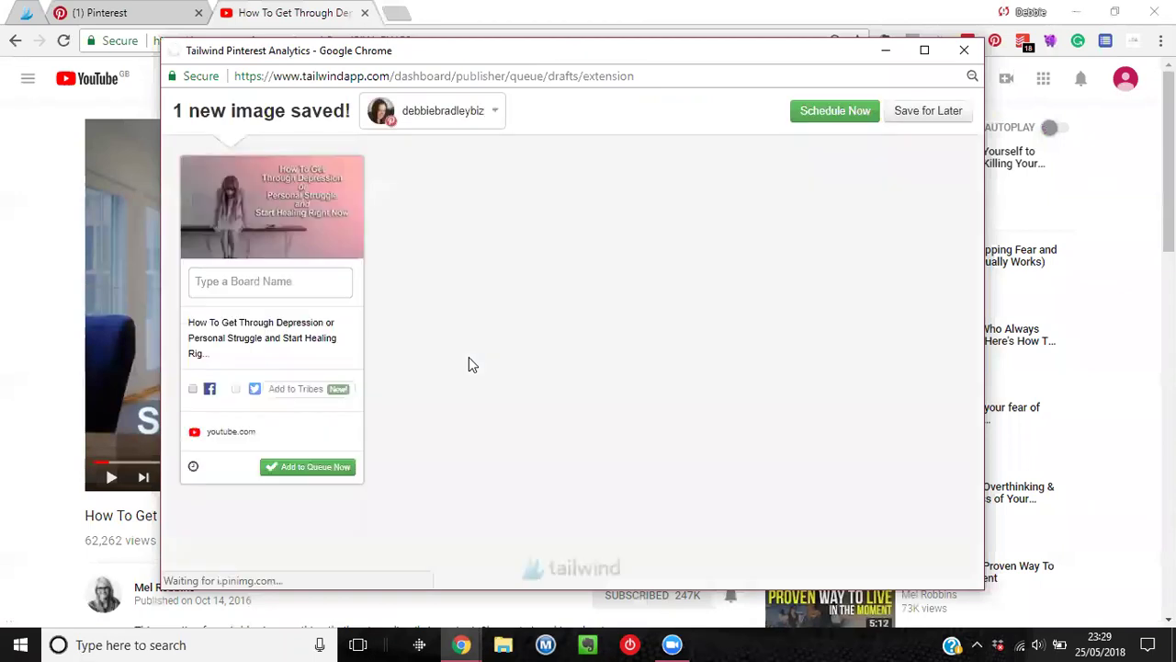
Assign the depression and personal struggle video pin to the "Mental Health issues and..." board.
left_click(297, 285)
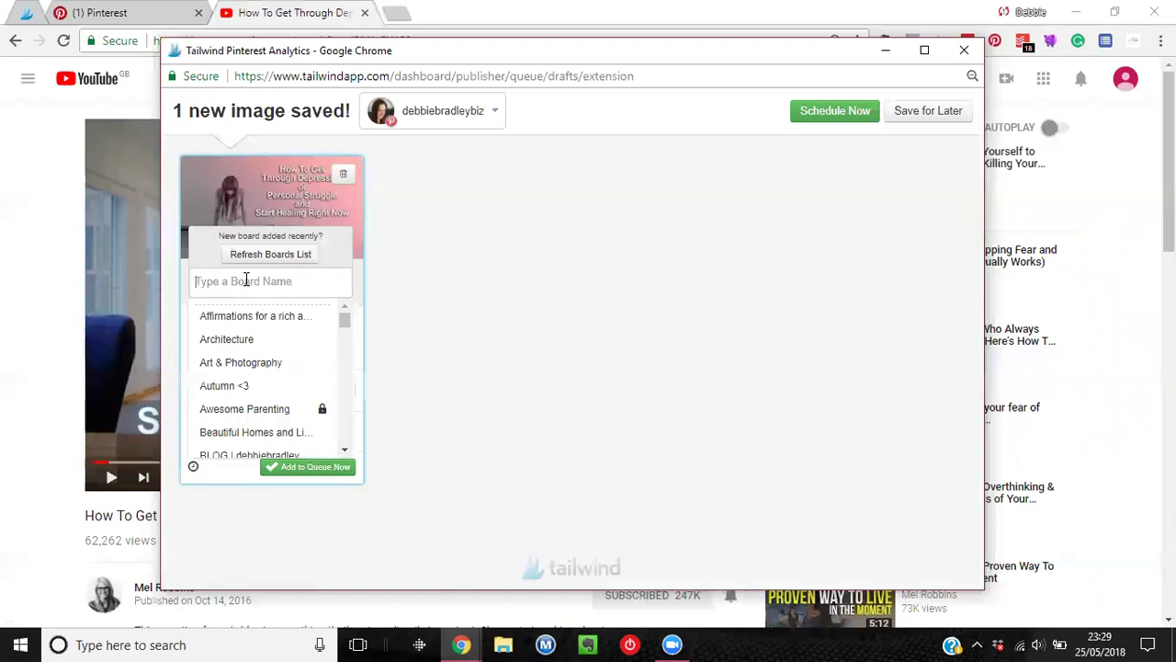
type("ment")
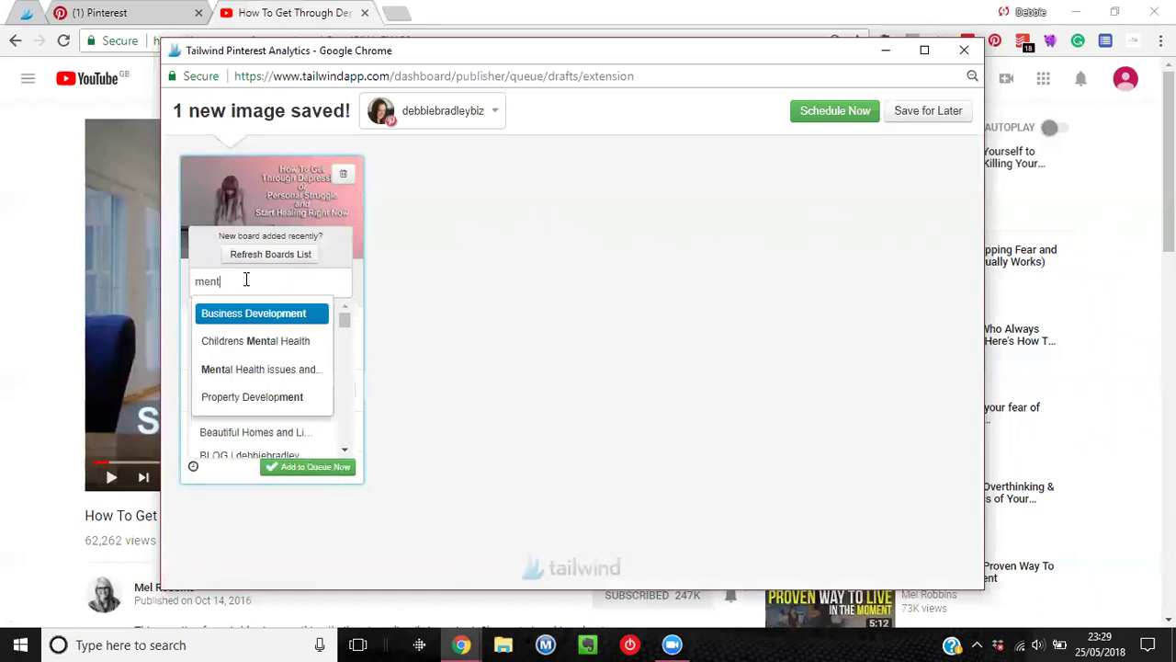
left_click(246, 368)
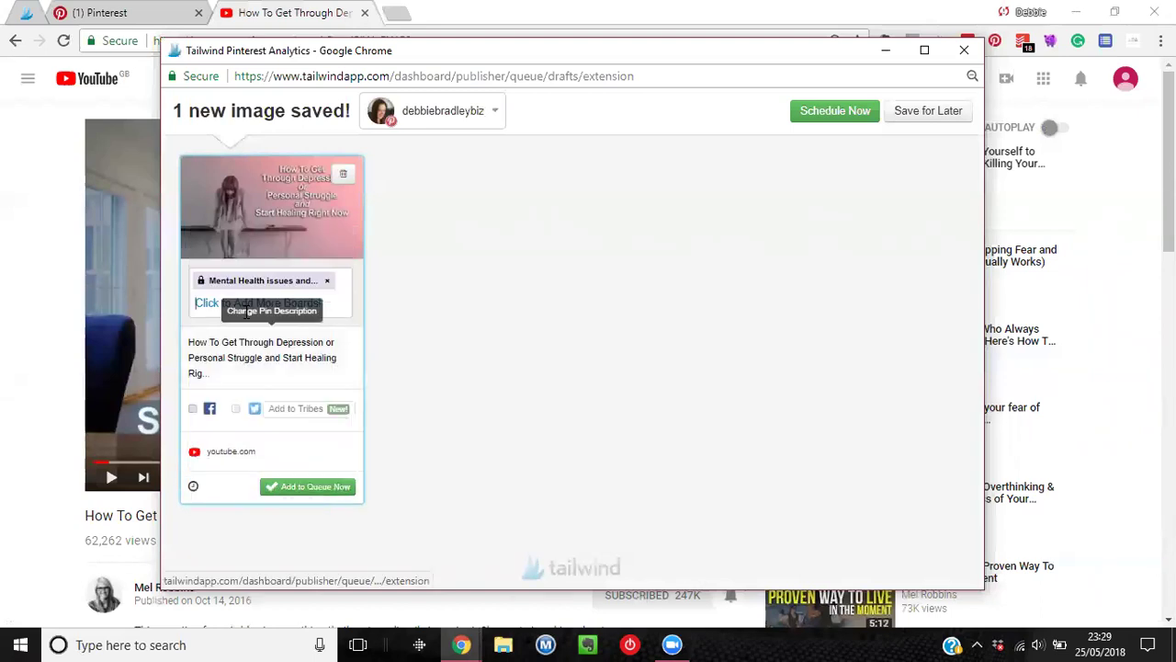
left_click(243, 307)
type("pro")
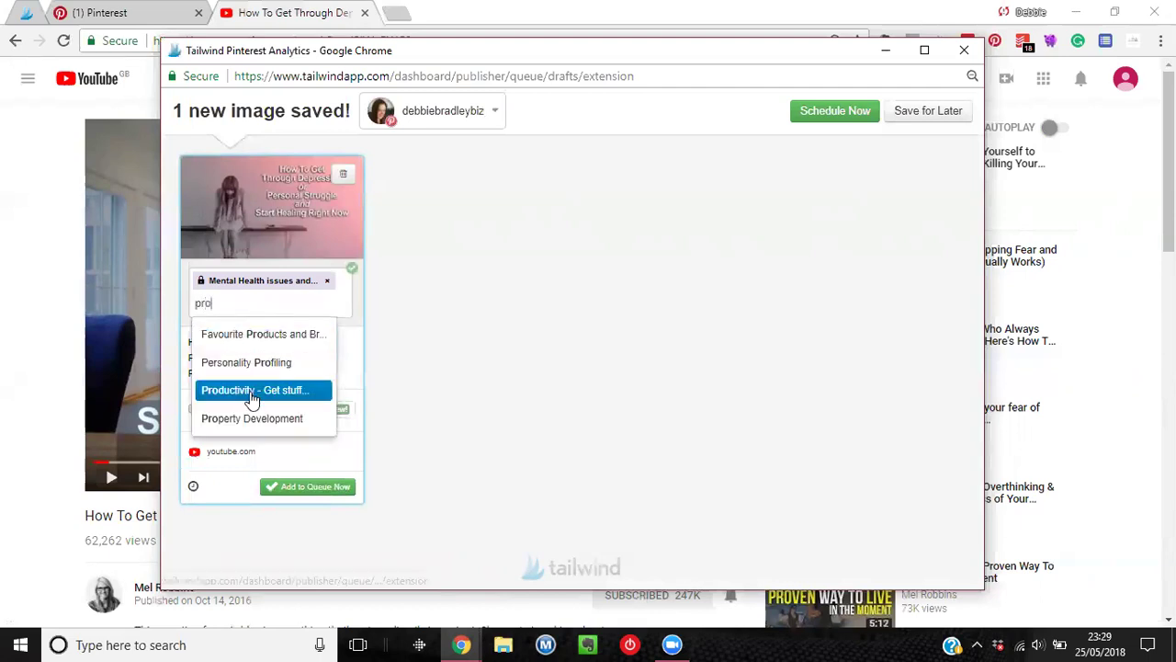
key("BackSpace")
key("BackSpace")
key("BackSpace")
key("BackSpace")
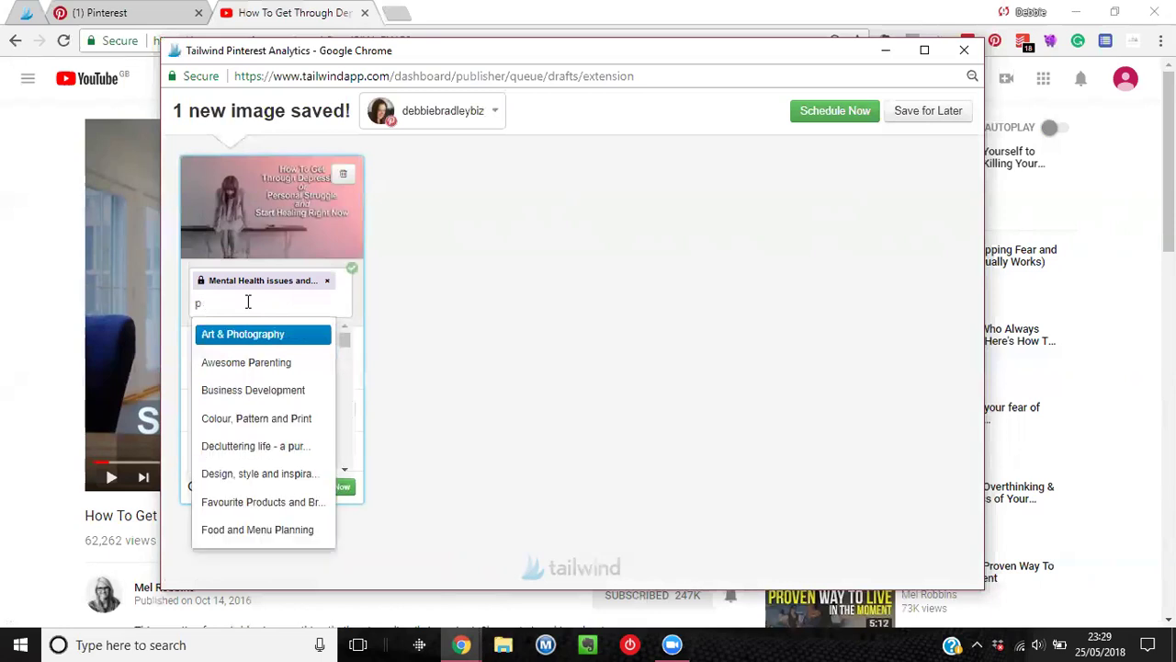
type("men")
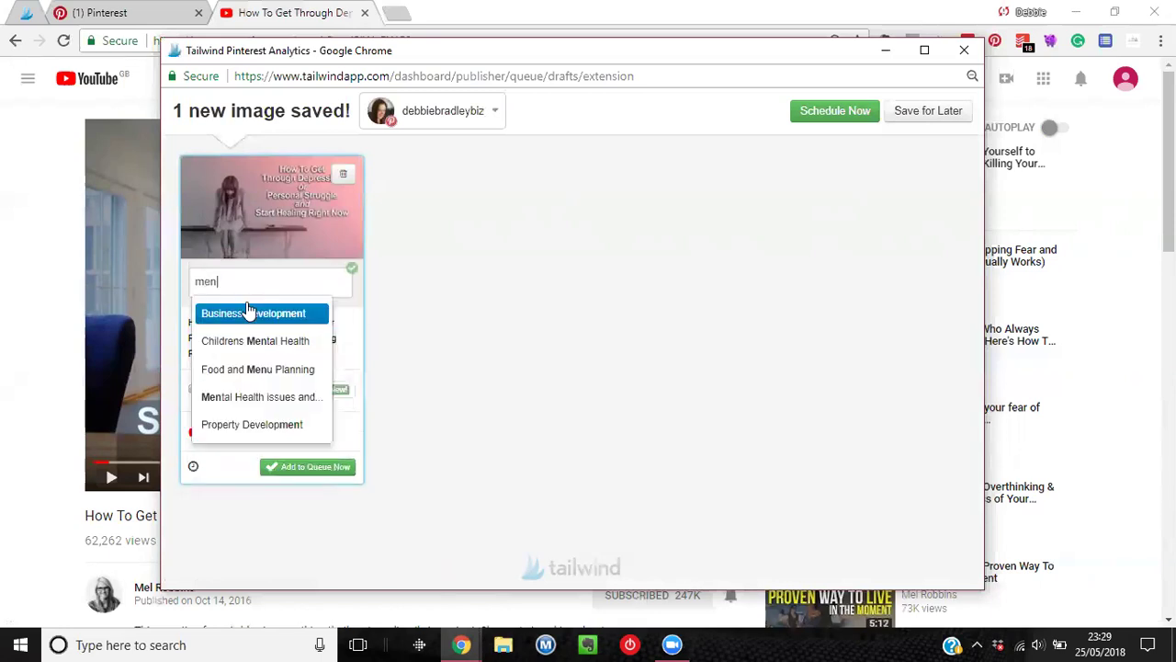
left_click(247, 397)
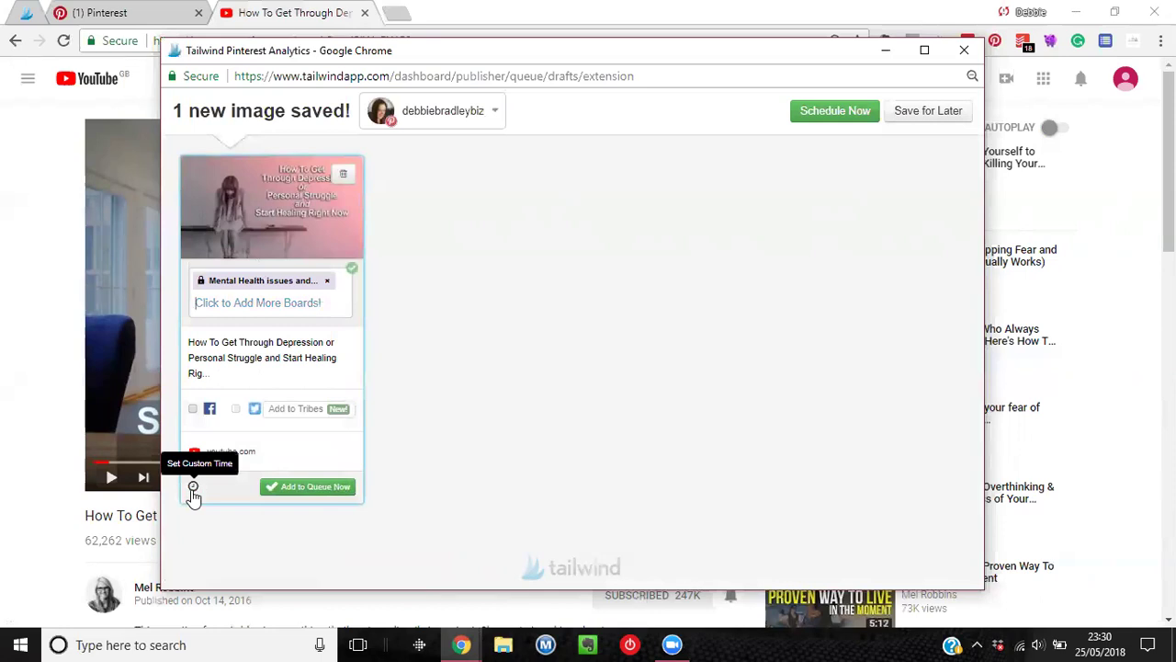
Add the video pin to the queue, then close the scheduler window and the YouTube page.
left_click(301, 493)
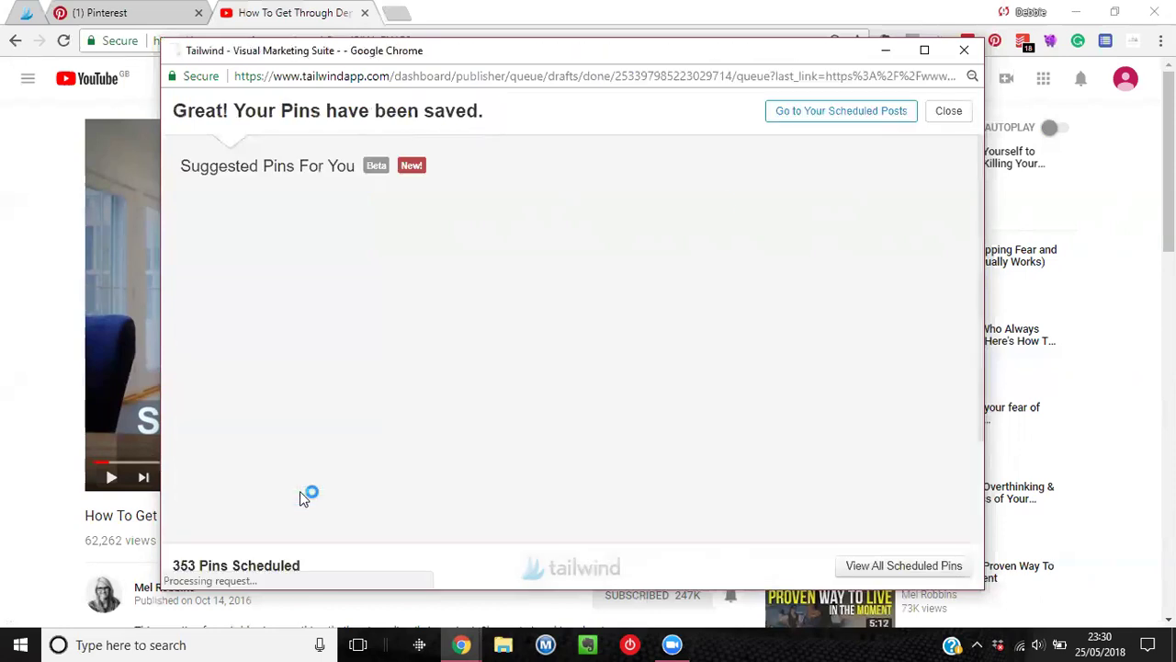
left_click(964, 51)
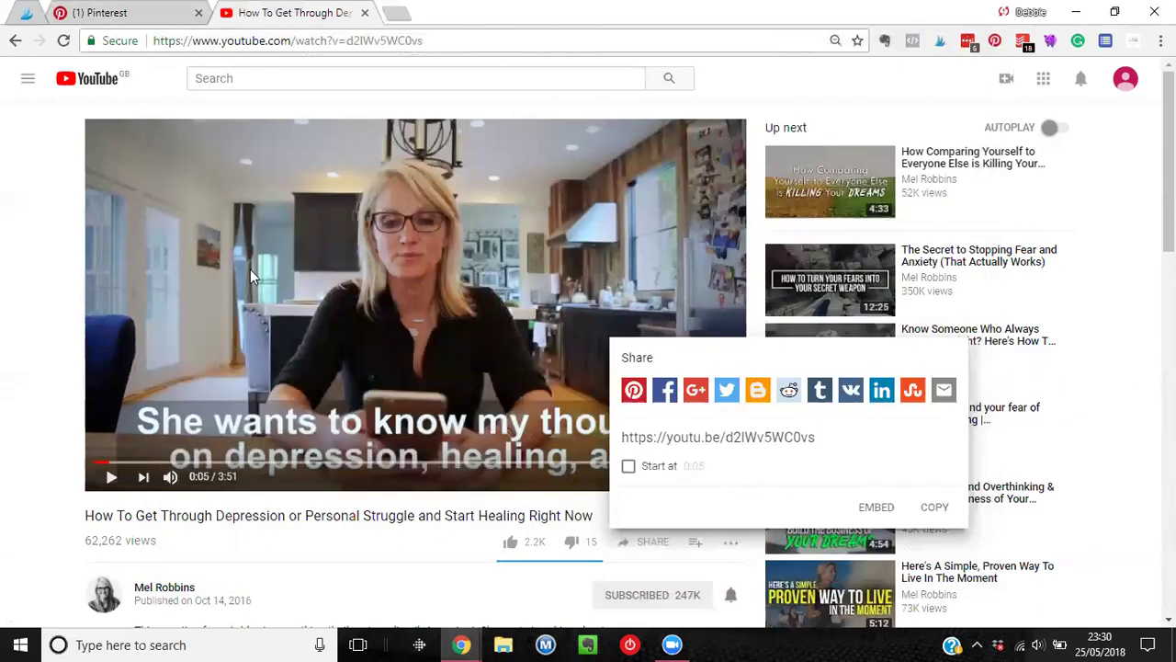
left_click(365, 12)
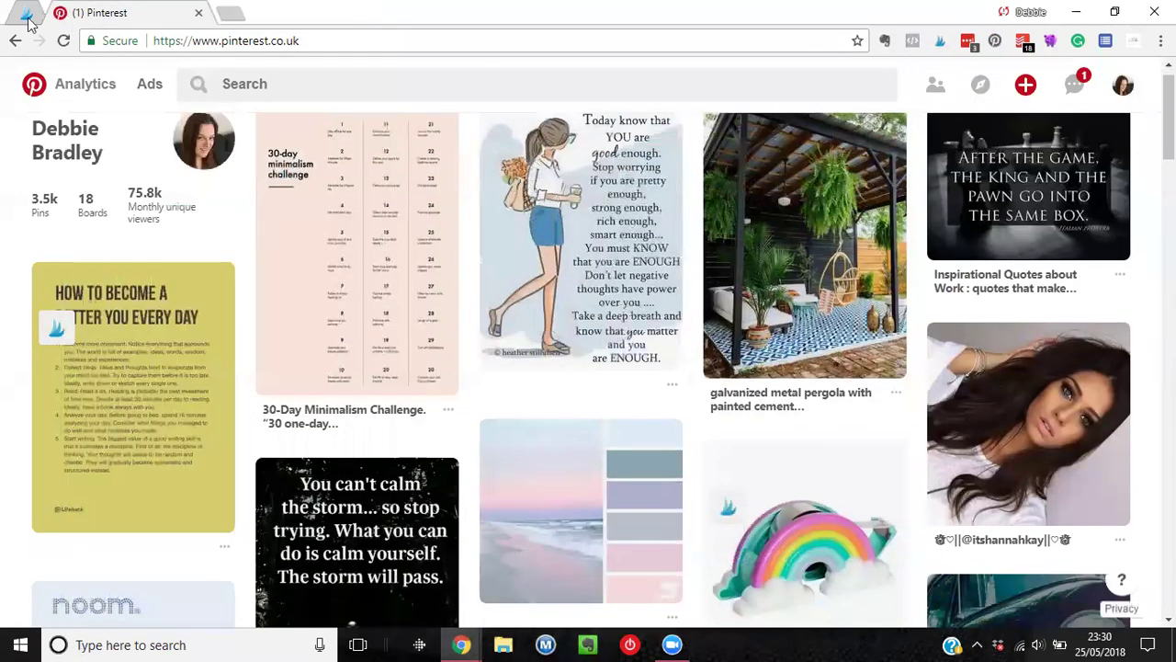
Go to the Tailwind dashboard and switch from the Instagram account to the Pinterest account's weekly pinning schedule.
left_click(29, 19)
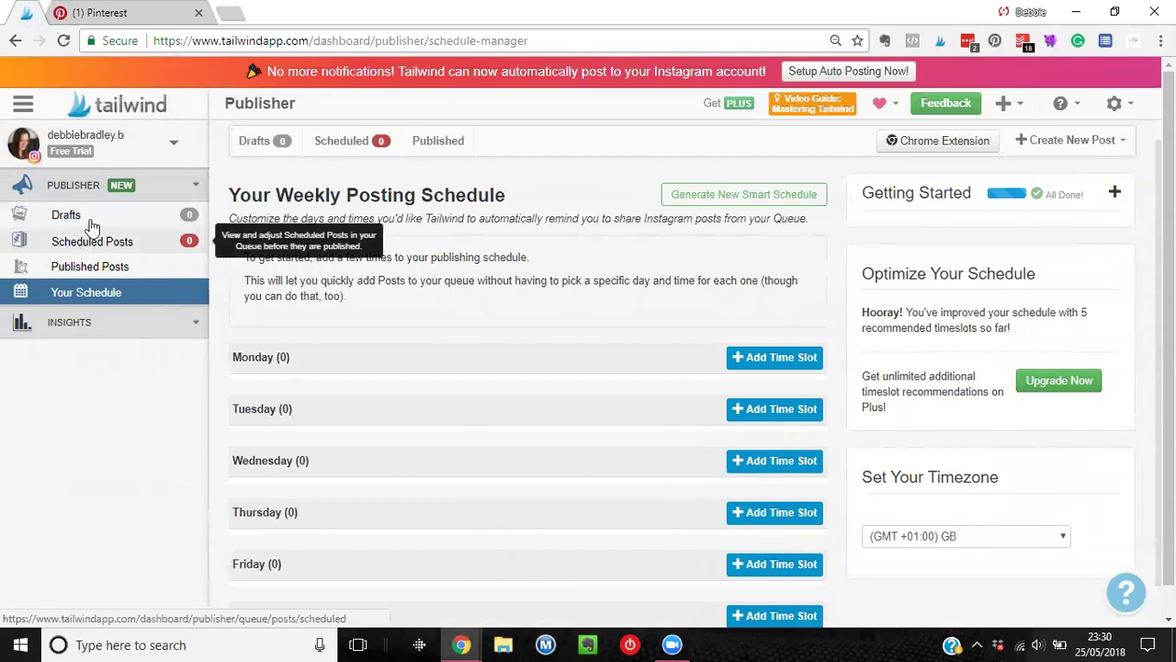
mouse_move(175, 147)
left_click(162, 177)
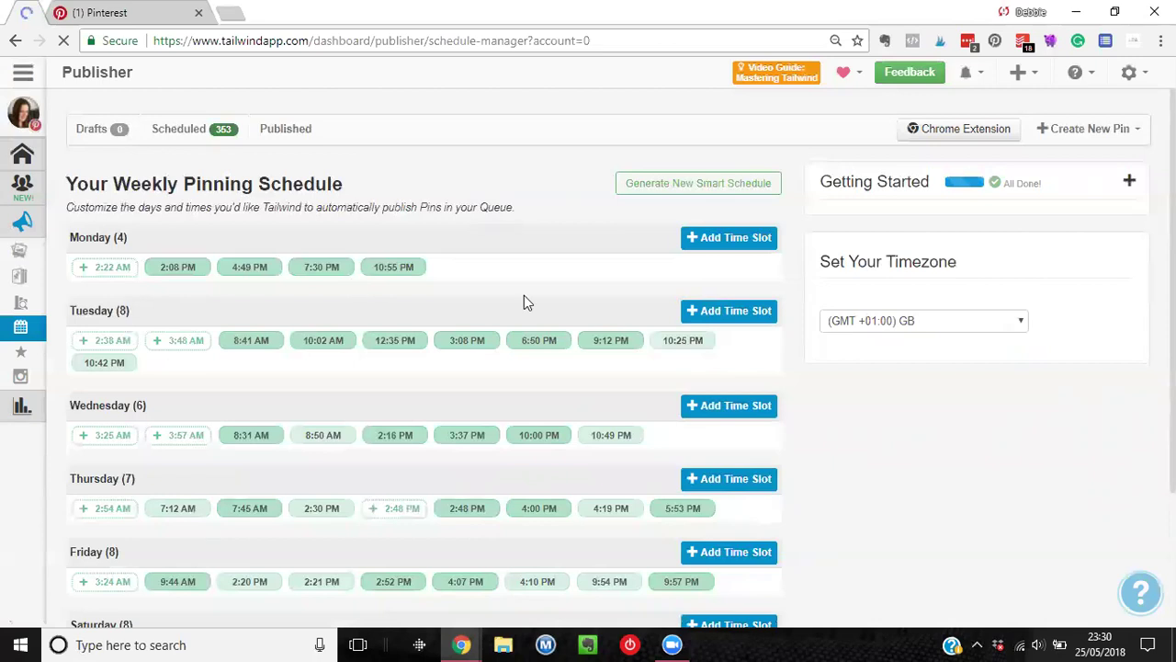
Add the suggested time slots Thursday 2:48 PM, Saturday 2:56 PM and Sunday 7:08 PM to the weekly pinning schedule.
scroll(524, 301, "down", 1)
scroll(524, 301, "down", 1)
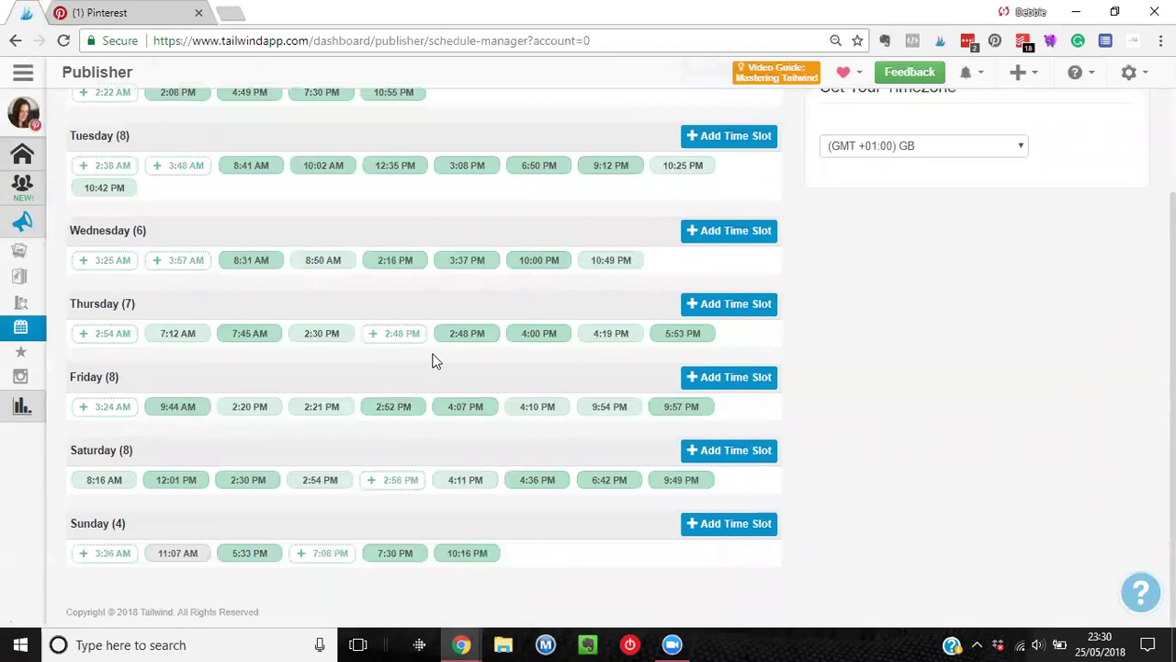
scroll(436, 360, "up", 2)
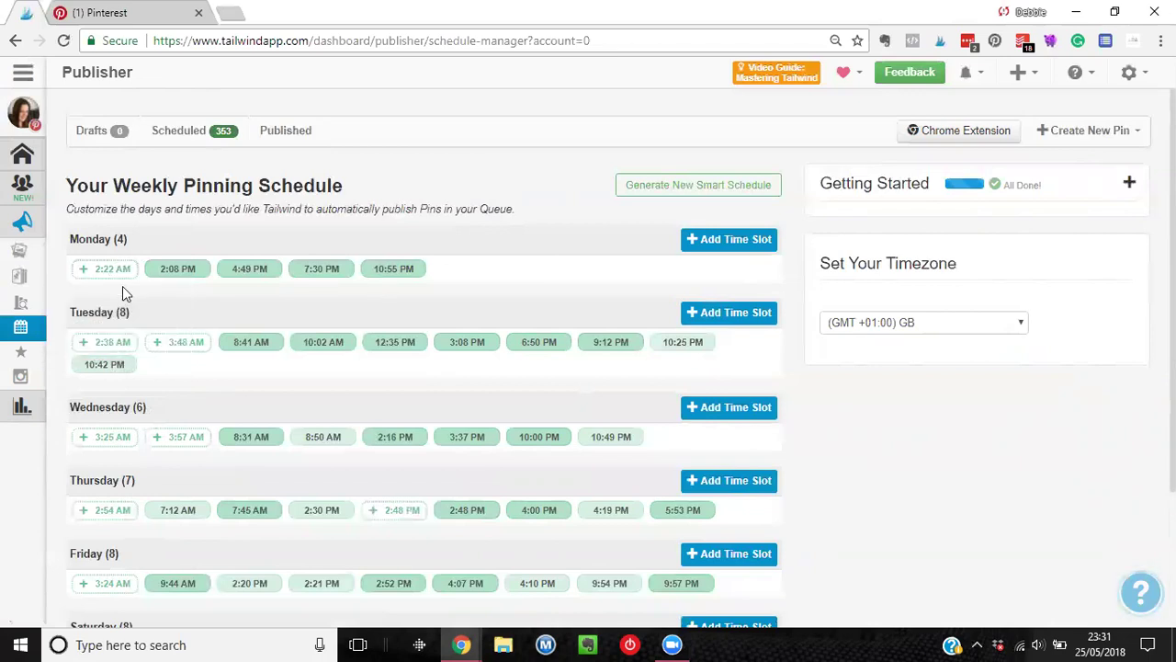
scroll(217, 307, "down", 1)
scroll(217, 307, "down", 1)
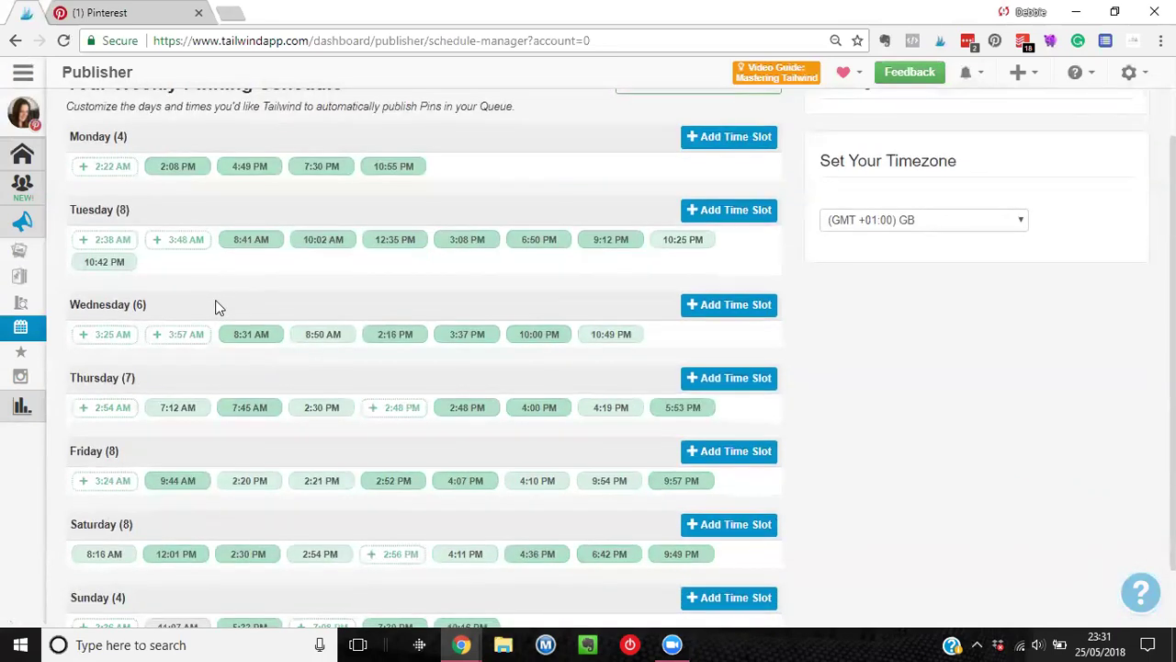
scroll(215, 307, "down", 1)
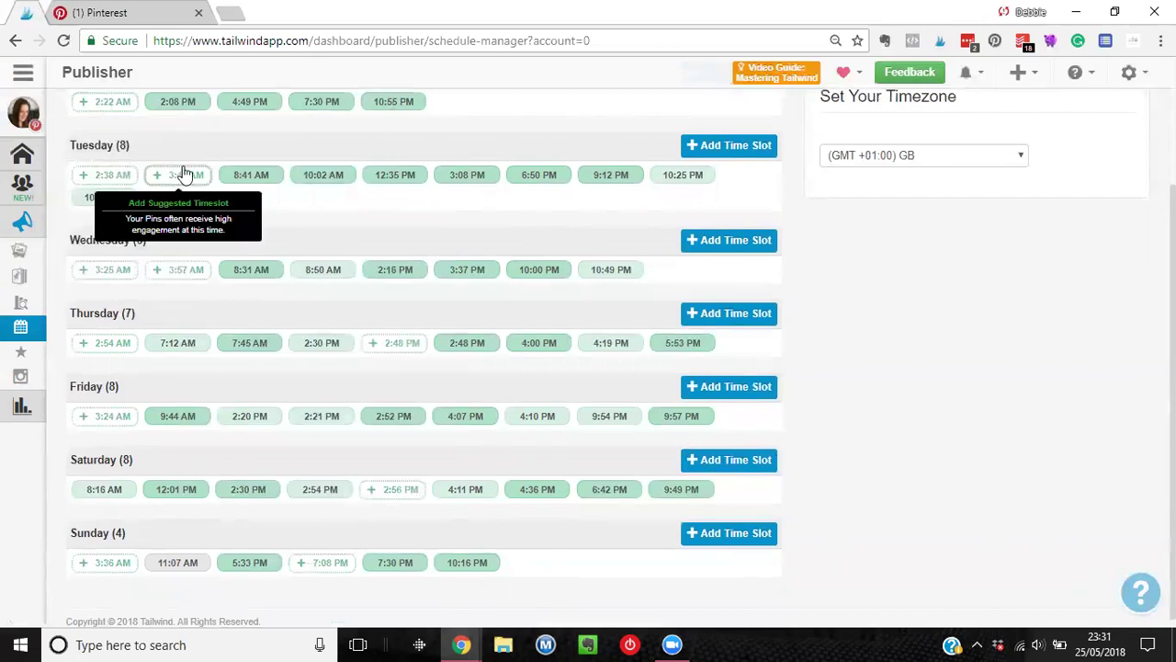
left_click(407, 346)
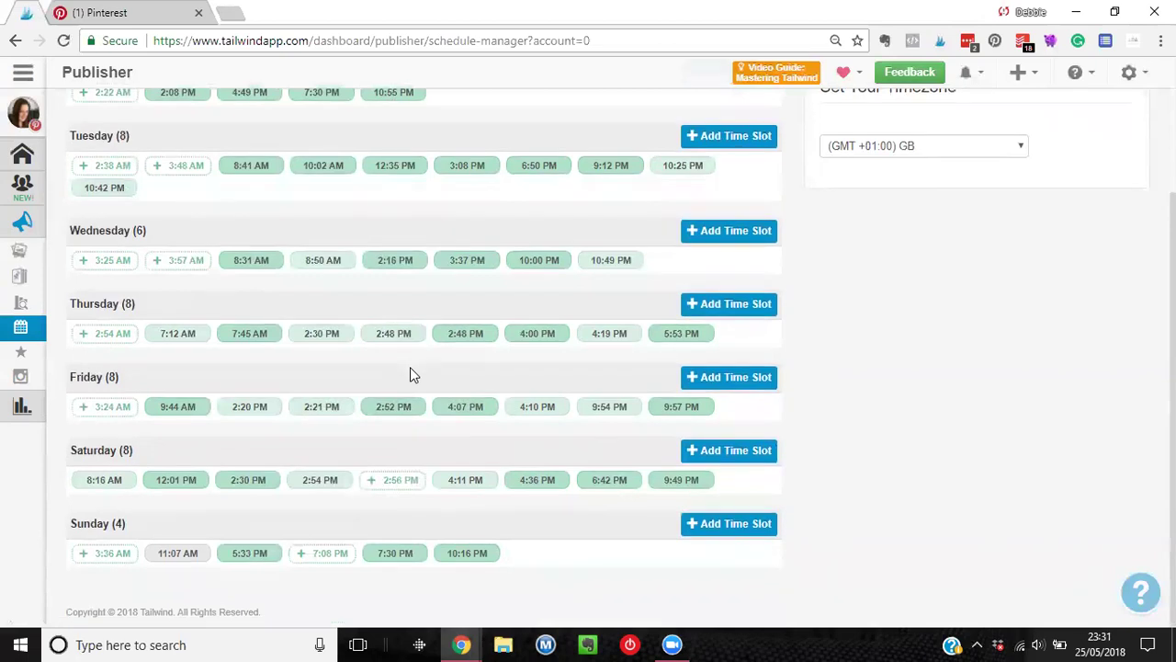
left_click(407, 485)
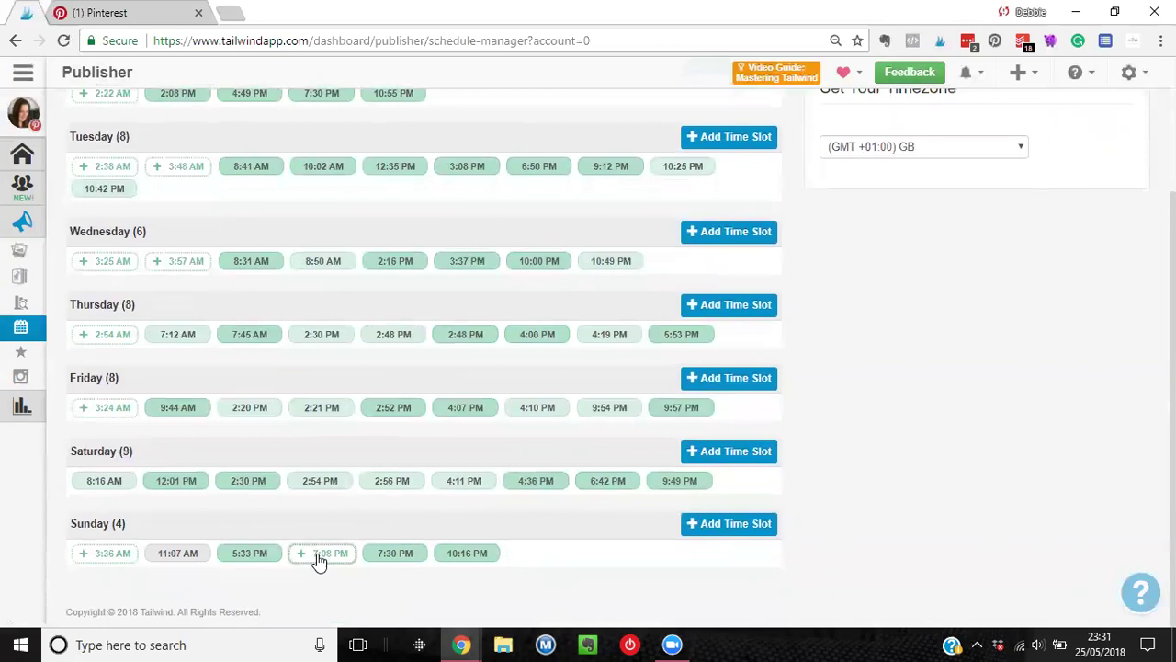
left_click(319, 556)
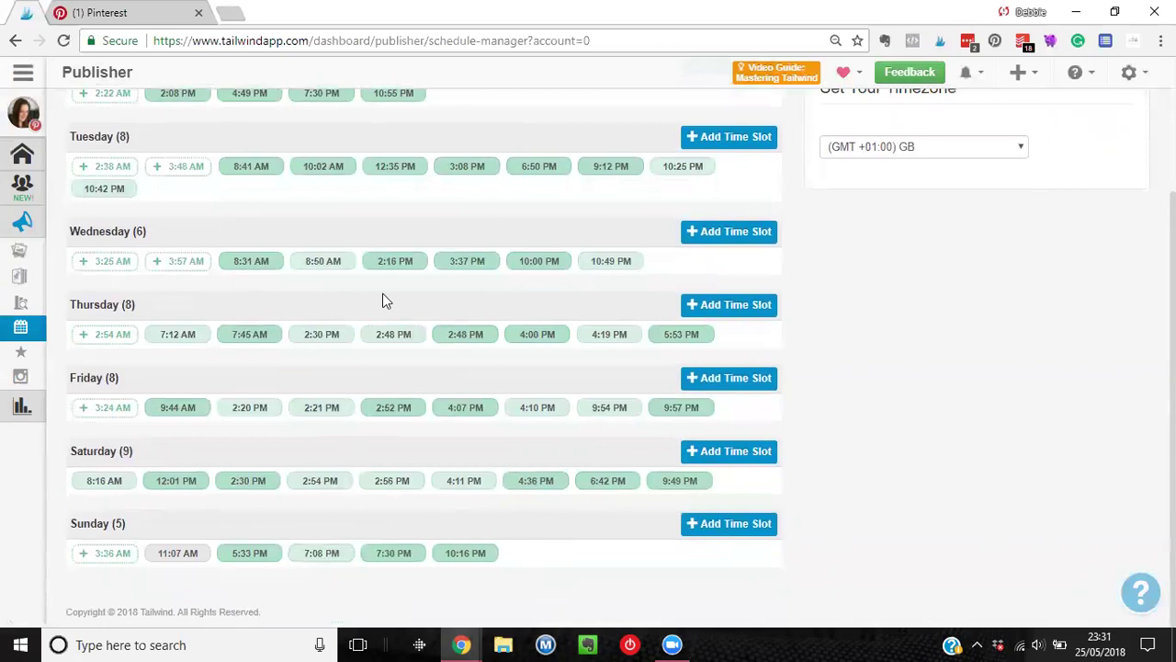
Open the list of scheduled pins and go to its second page, pins 200 - 353.
scroll(382, 293, "up", 3)
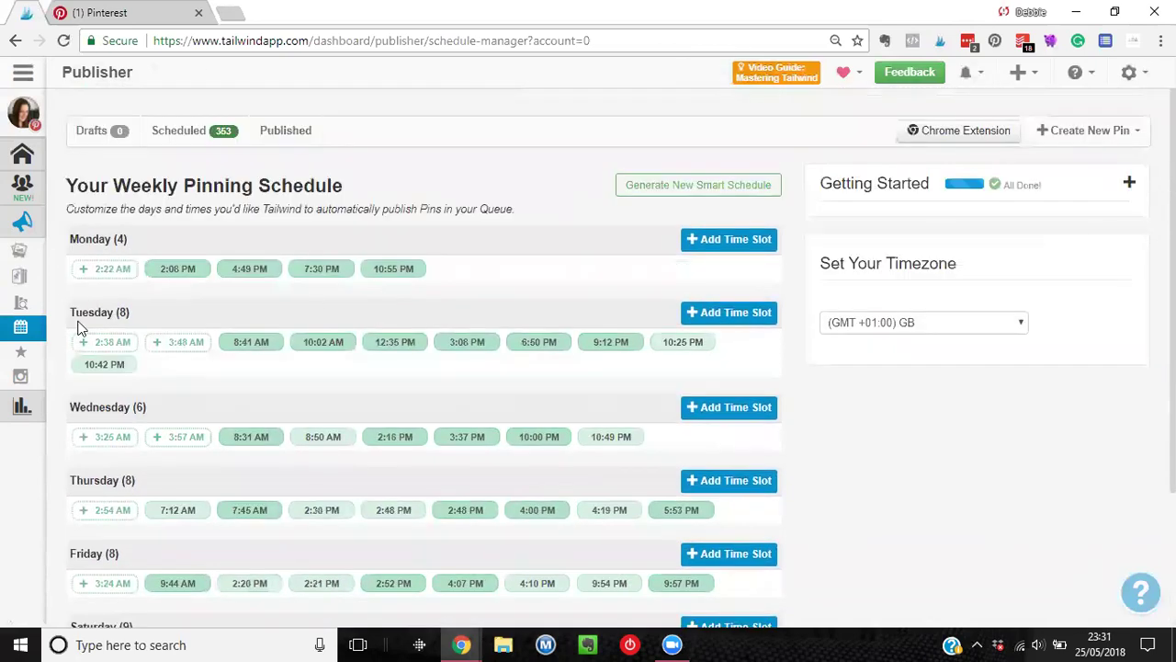
mouse_move(35, 331)
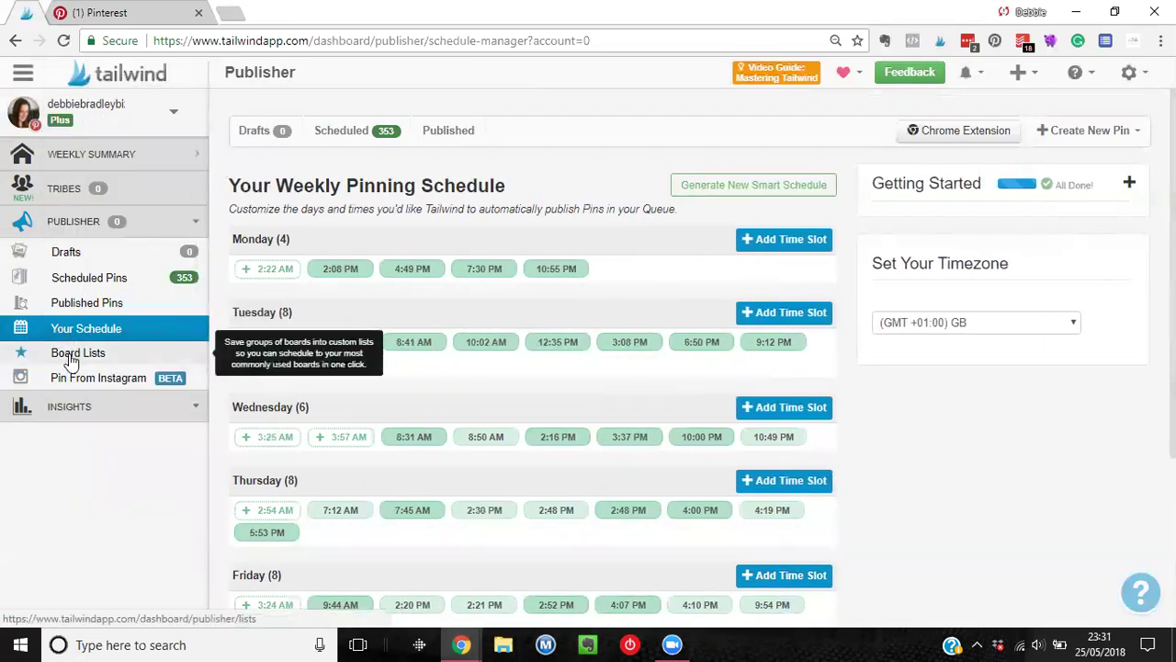
left_click(79, 291)
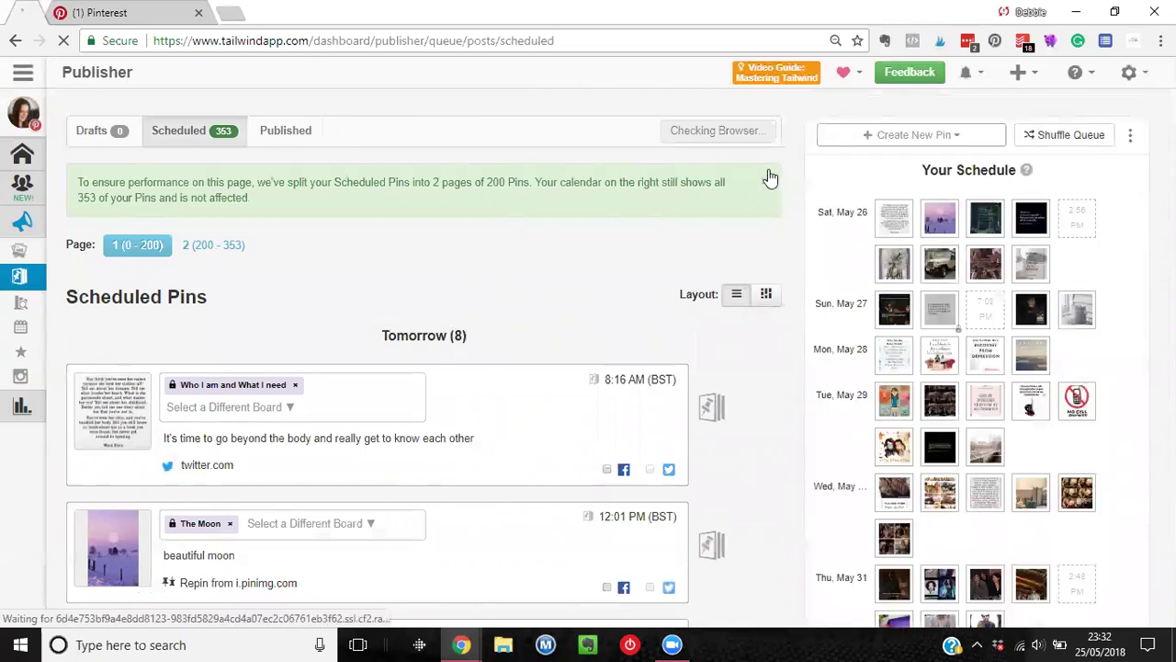
left_click(206, 252)
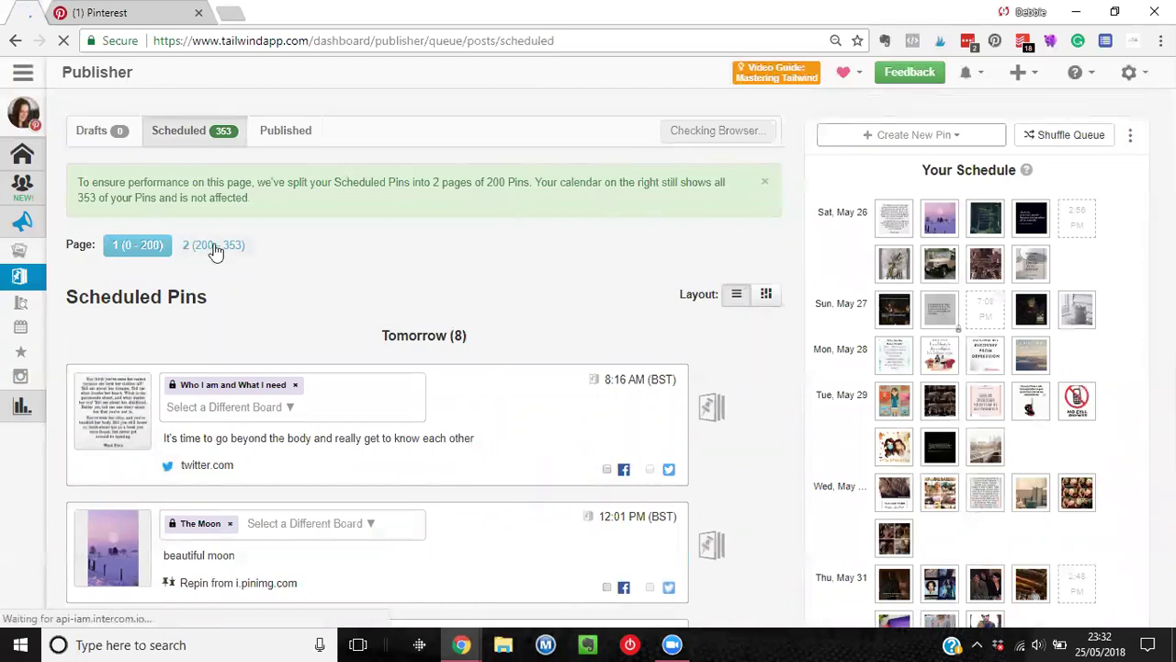
left_click(214, 246)
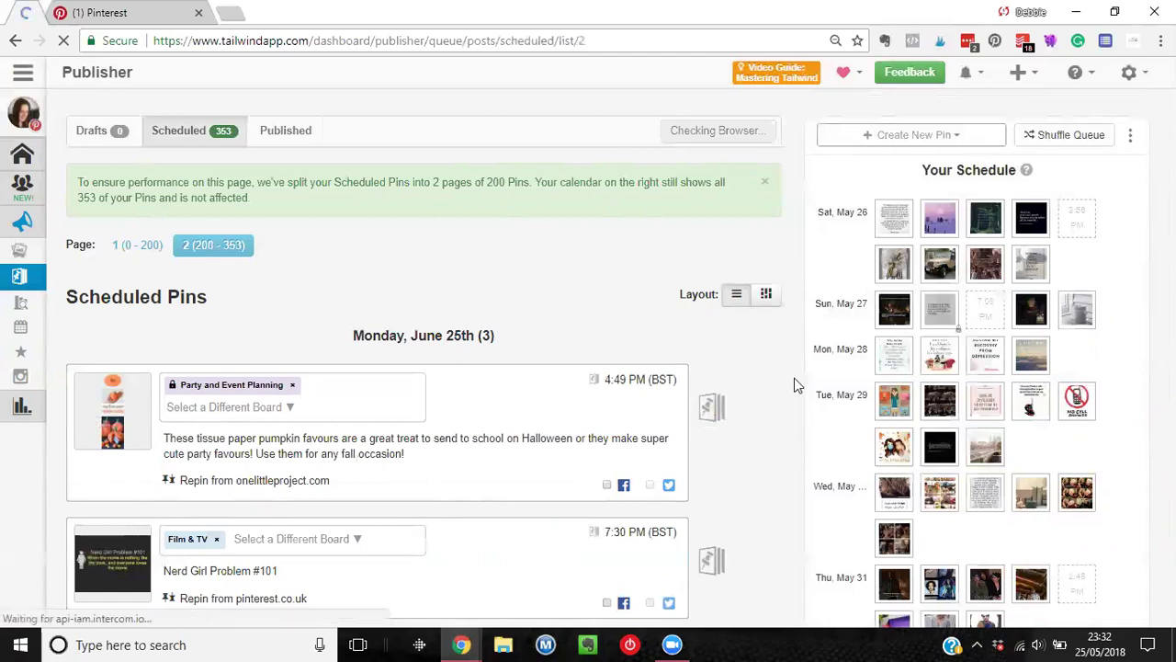
Examine the scheduled pins on the second page, checking their boards, dates and manually set times against the schedule calendar.
scroll(794, 384, "down", 2)
scroll(794, 384, "down", 10)
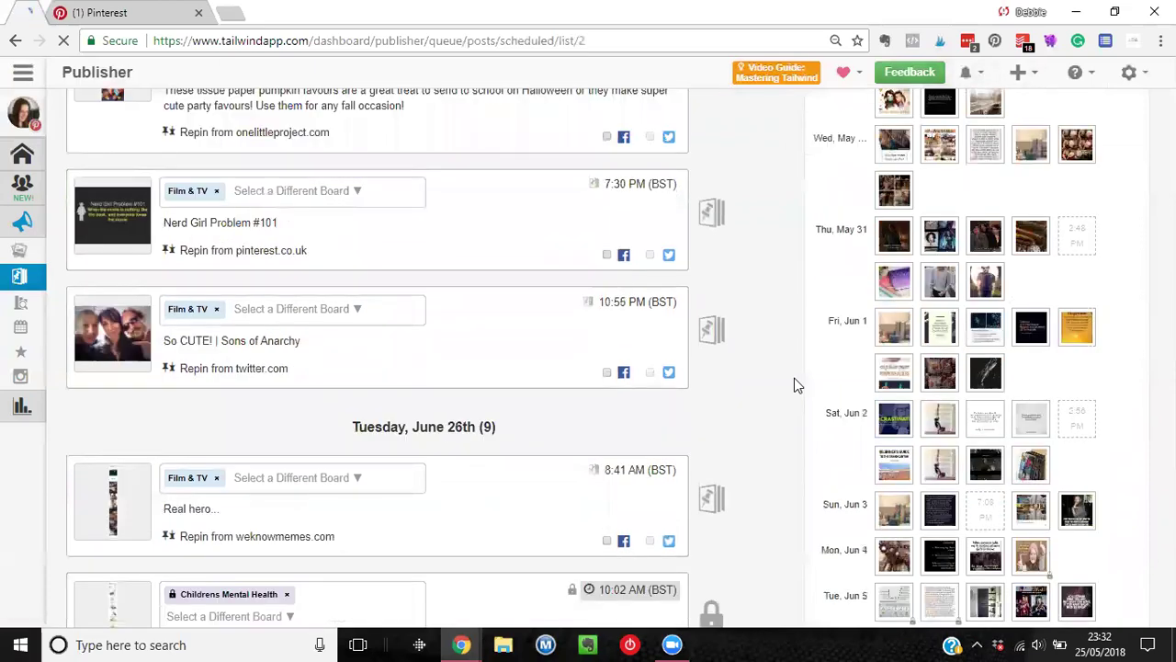
scroll(796, 384, "down", 15)
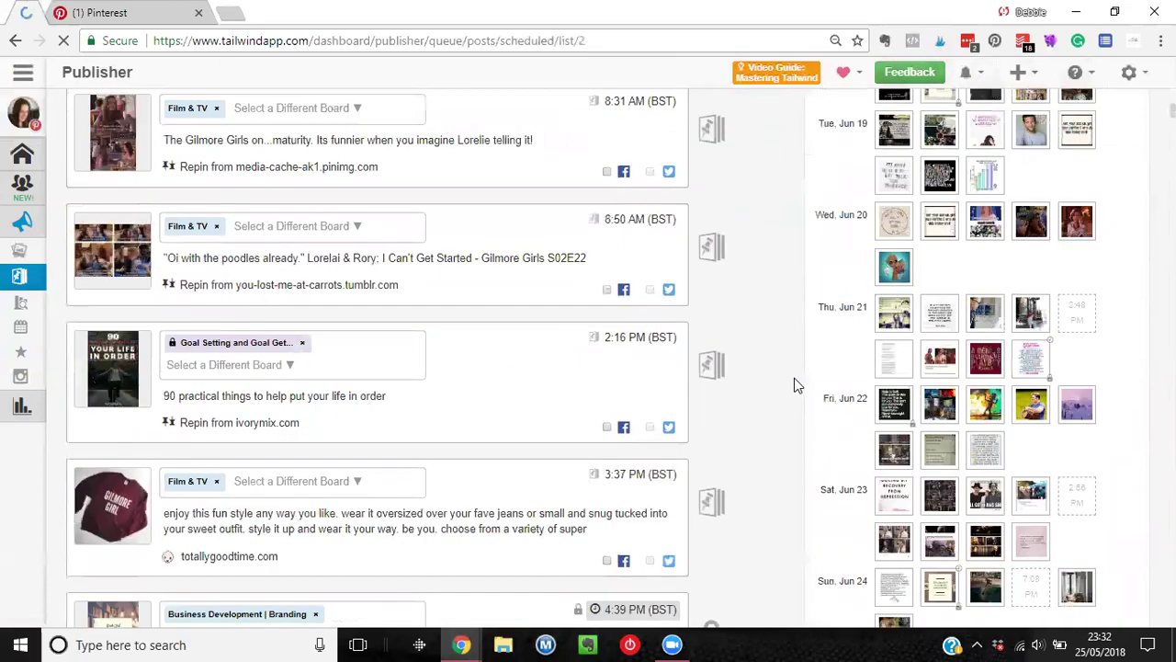
scroll(795, 386, "down", 1)
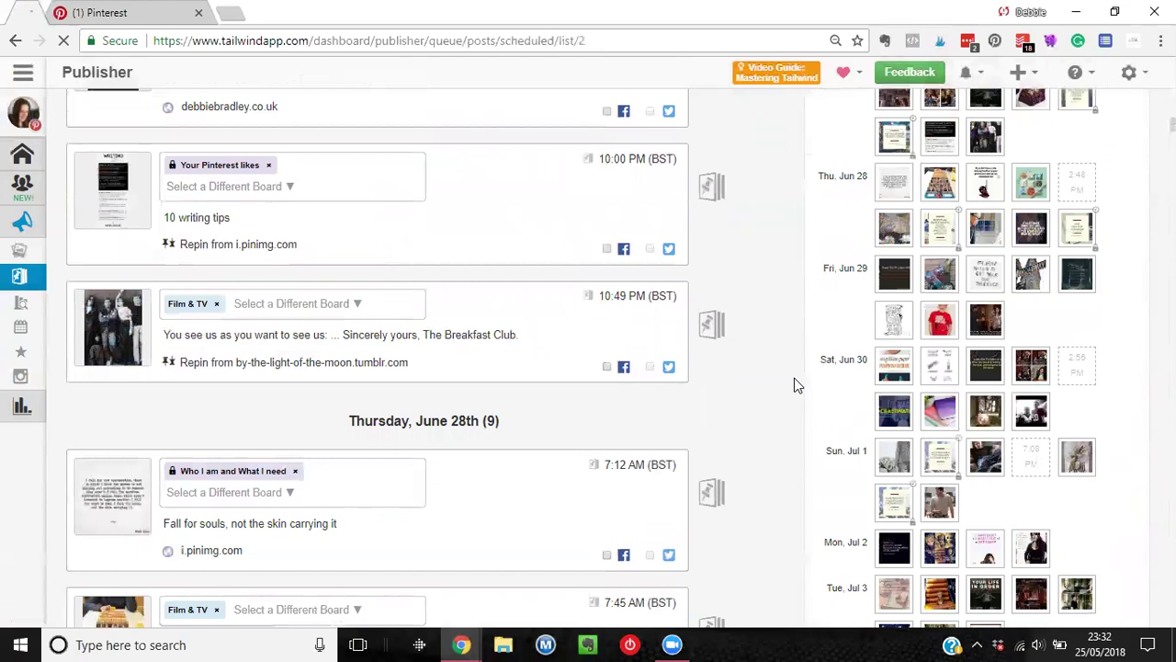
scroll(794, 384, "down", 6)
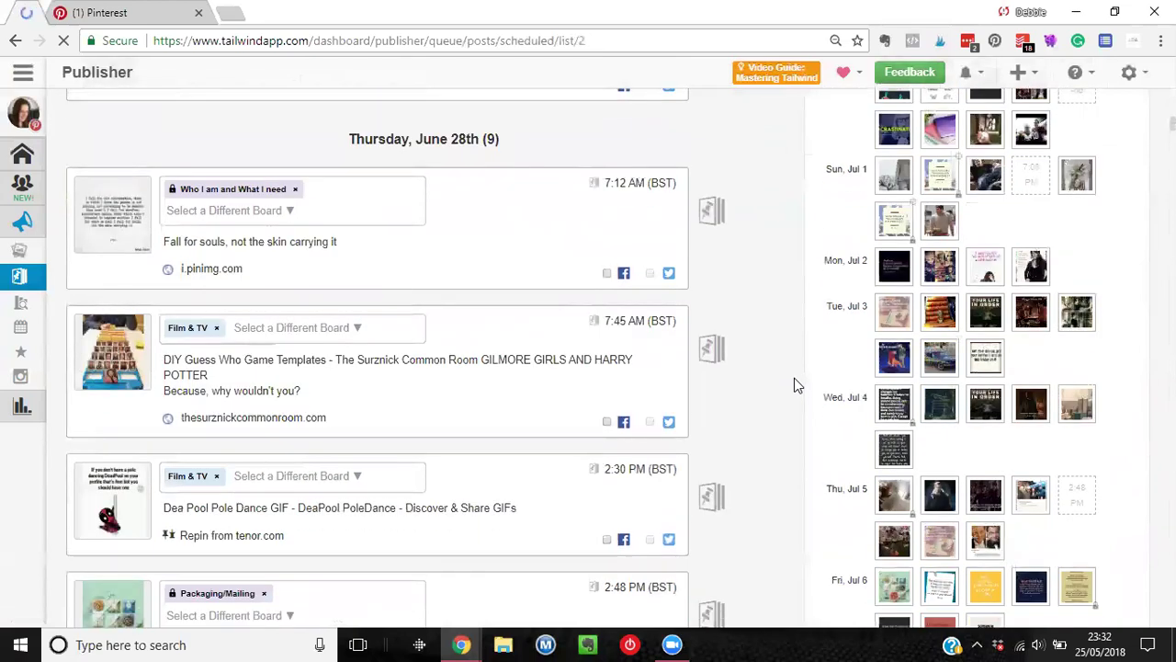
scroll(795, 386, "down", 5)
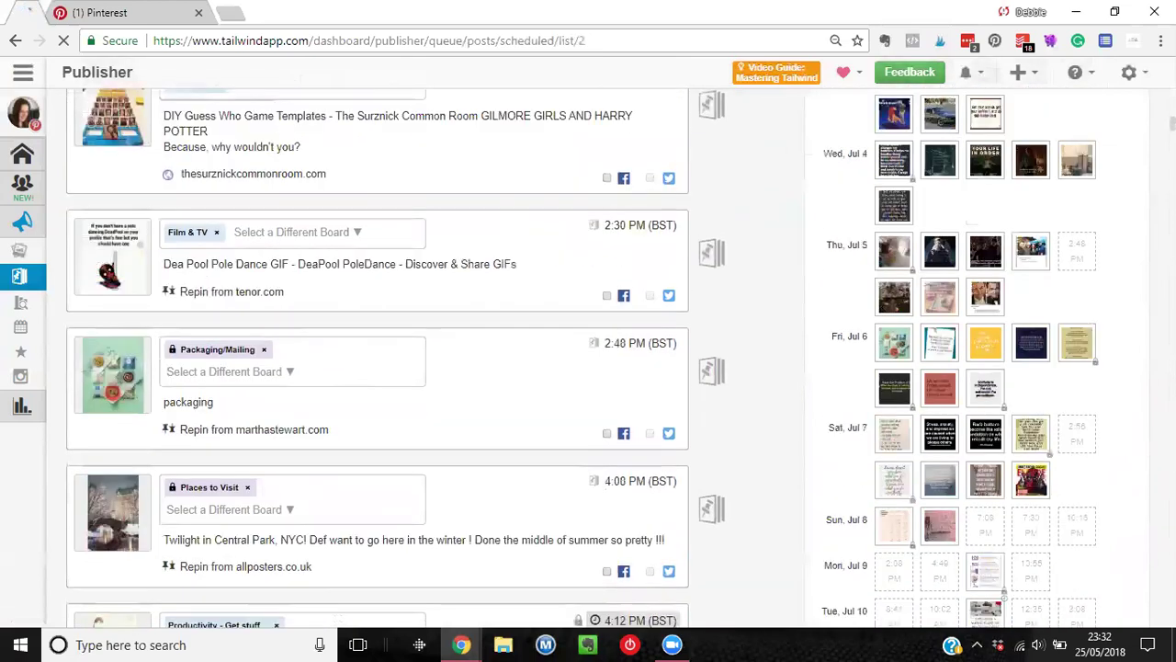
scroll(796, 386, "down", 10)
scroll(796, 386, "down", 15)
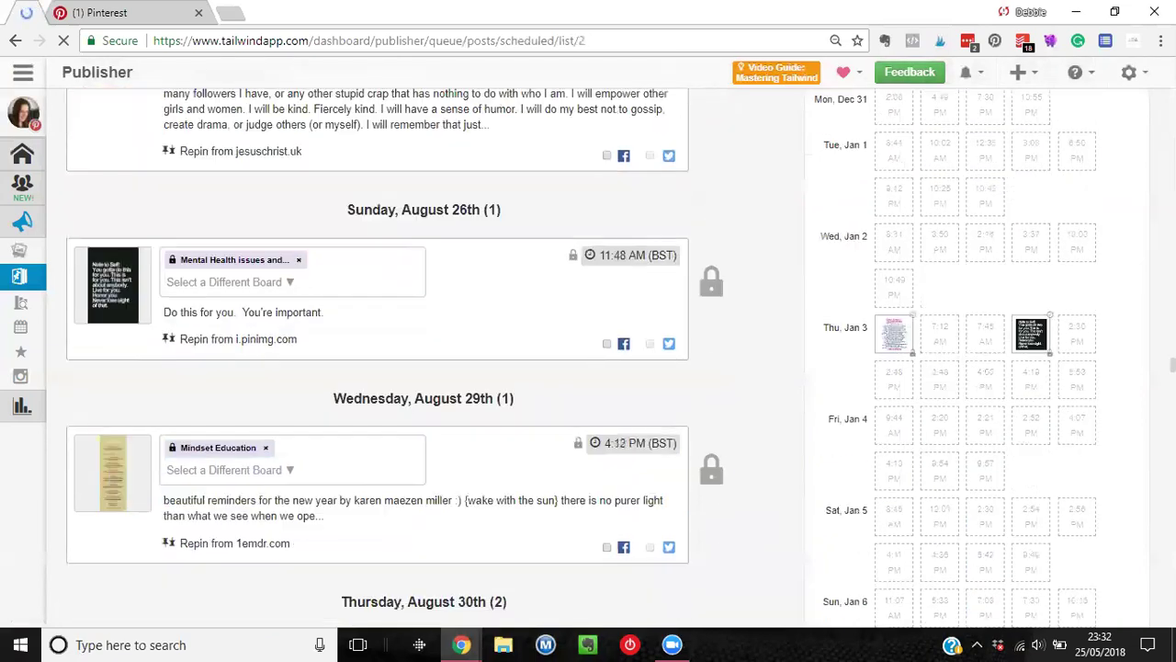
scroll(796, 386, "down", 2)
scroll(796, 385, "up", 10)
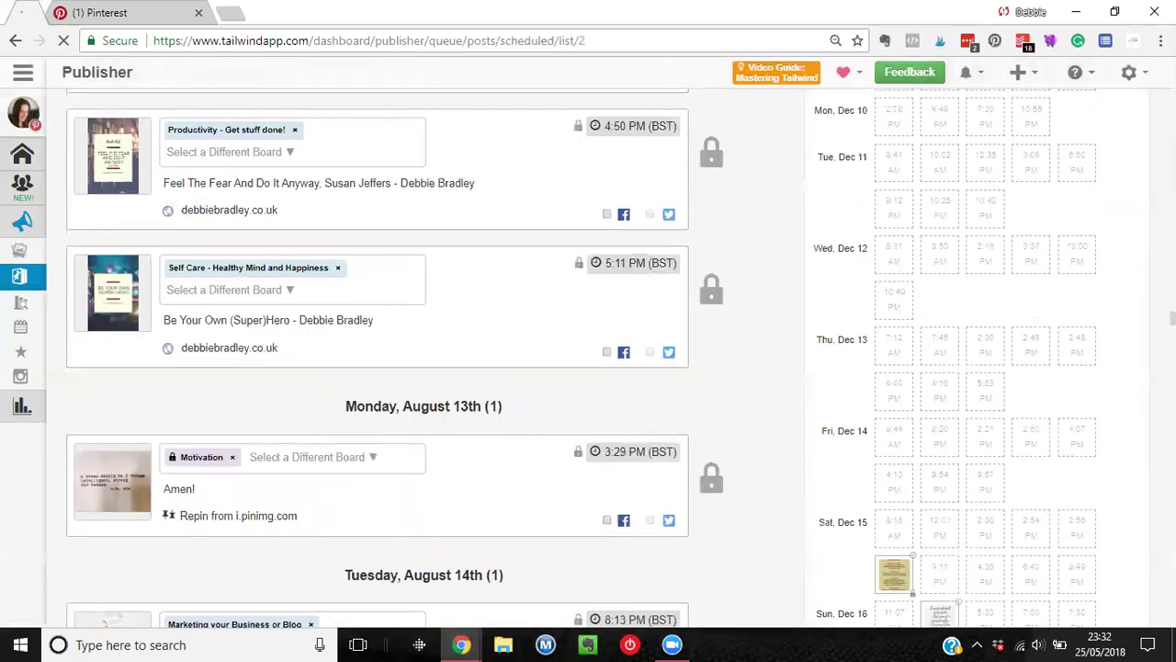
scroll(151, 248, "up", 10)
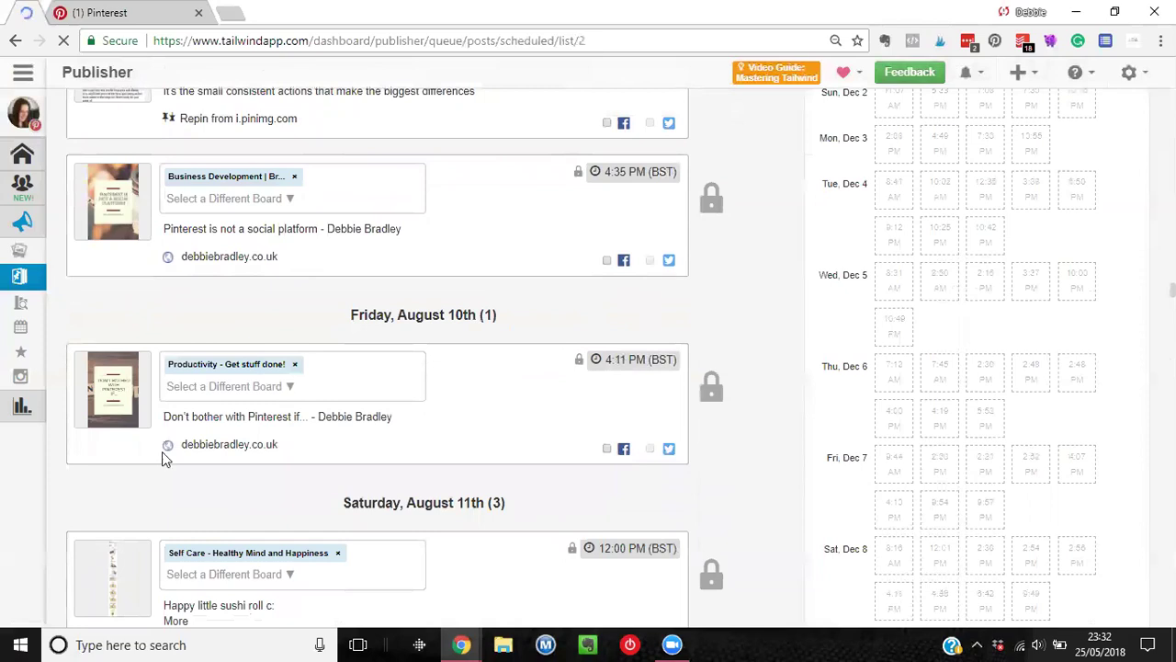
mouse_move(341, 337)
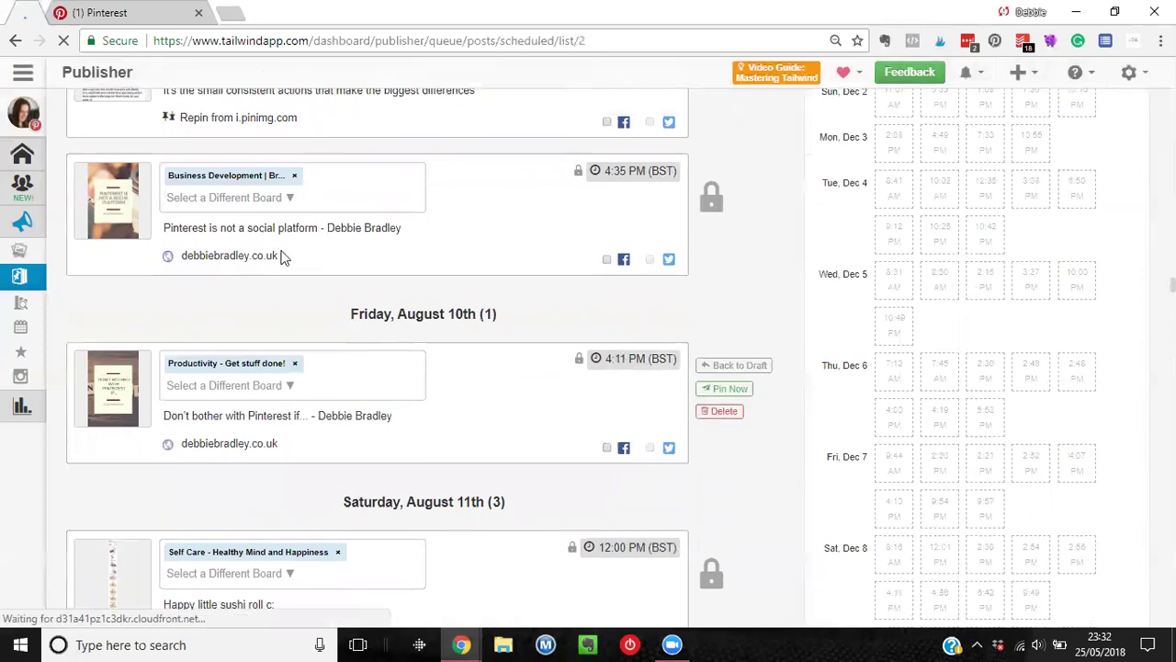
scroll(242, 334, "down", 2)
mouse_move(296, 461)
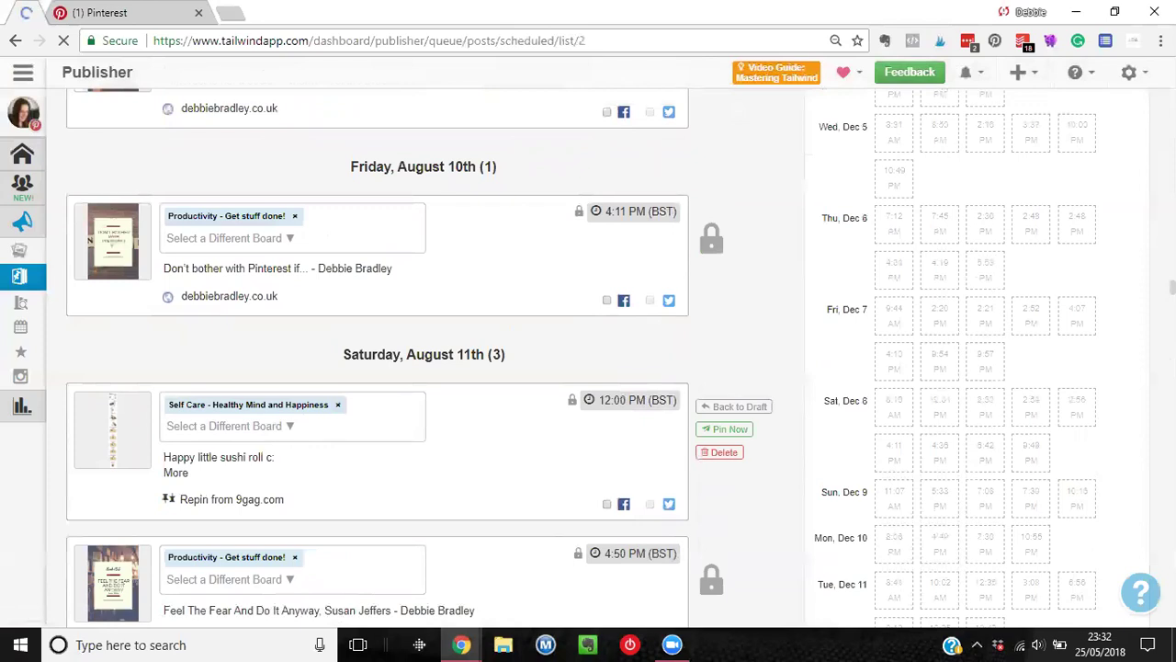
scroll(420, 432, "down", 7)
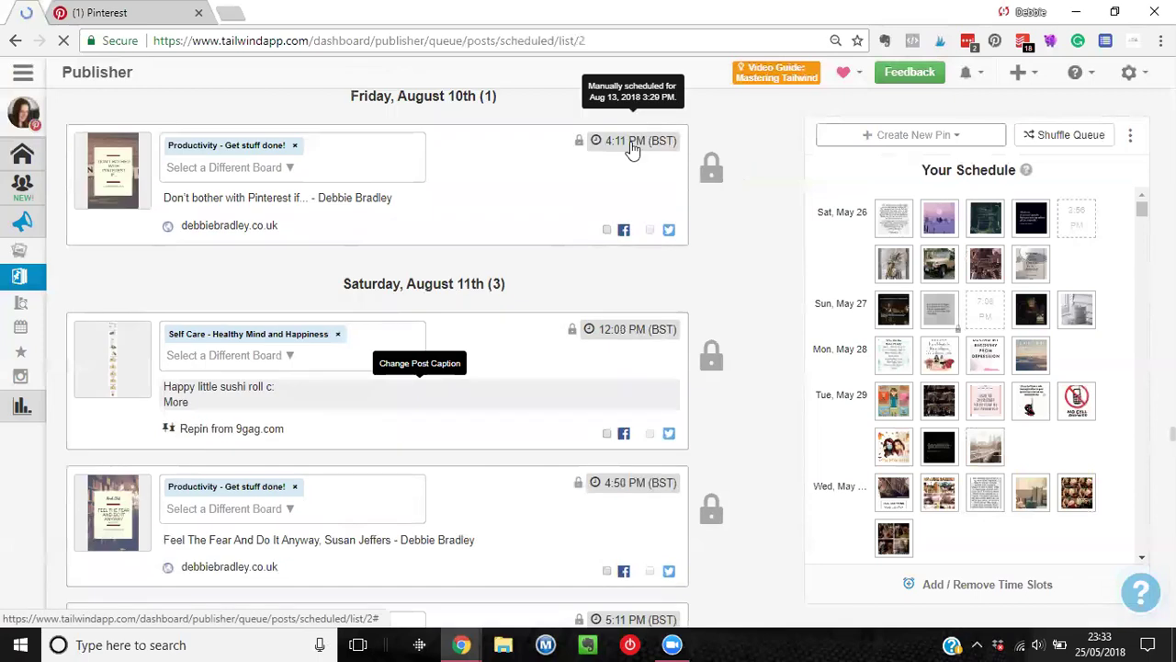
Shuffle the queue of unlocked scheduled pins and review their new order in the schedule calendar.
left_click(629, 147)
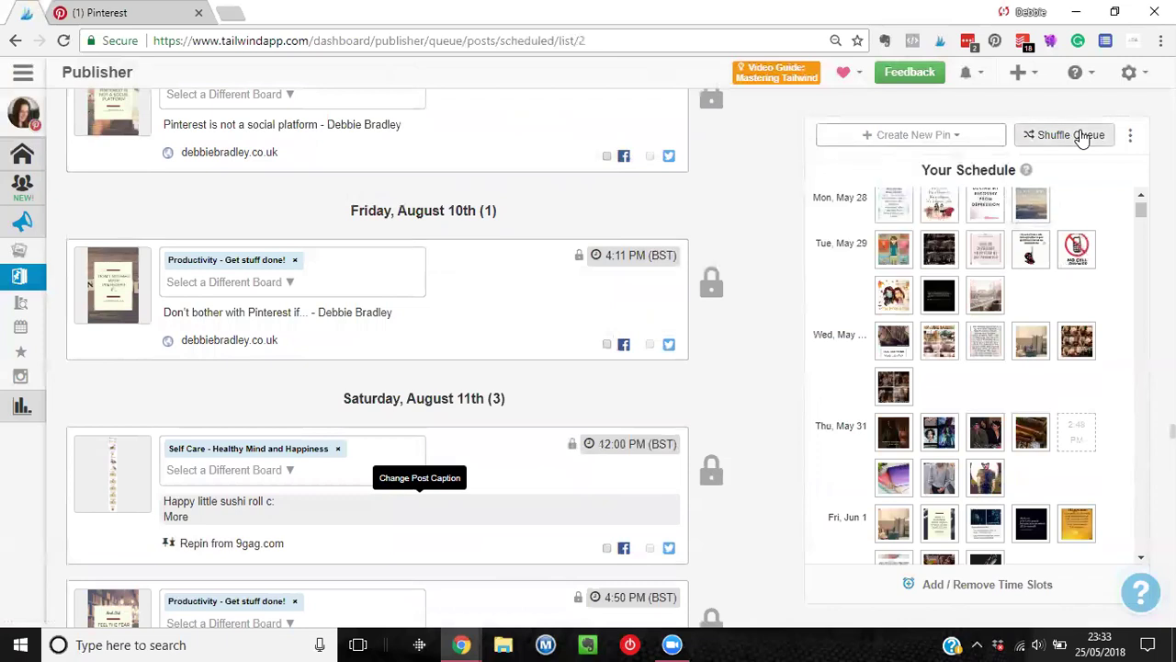
left_click(1082, 136)
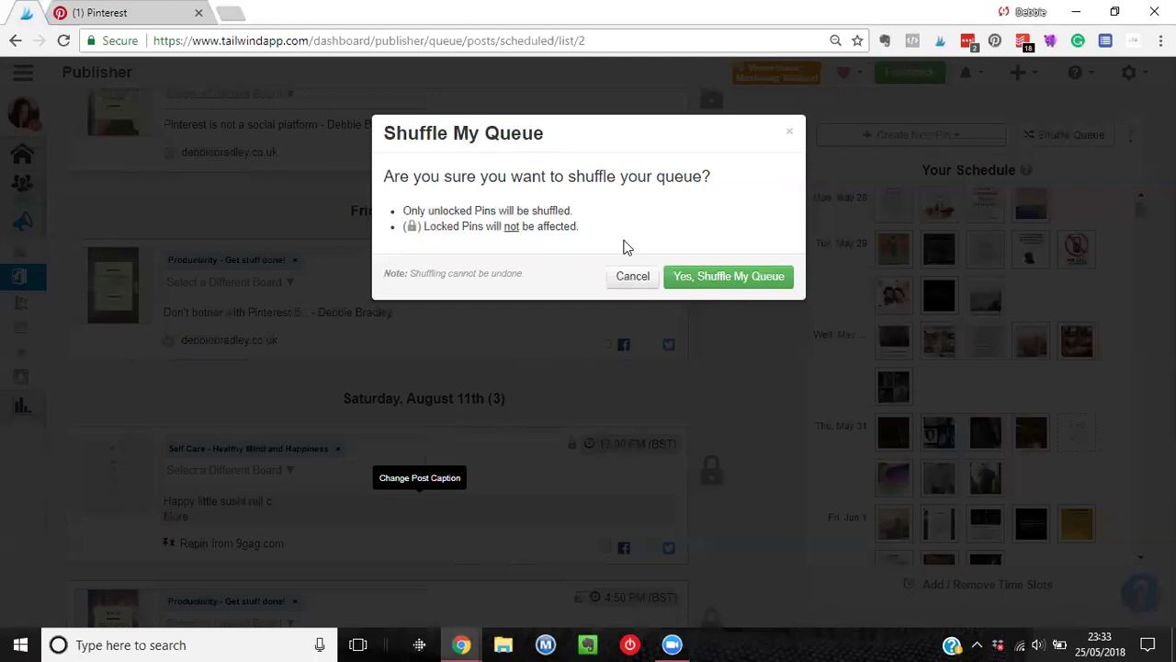
left_click(760, 283)
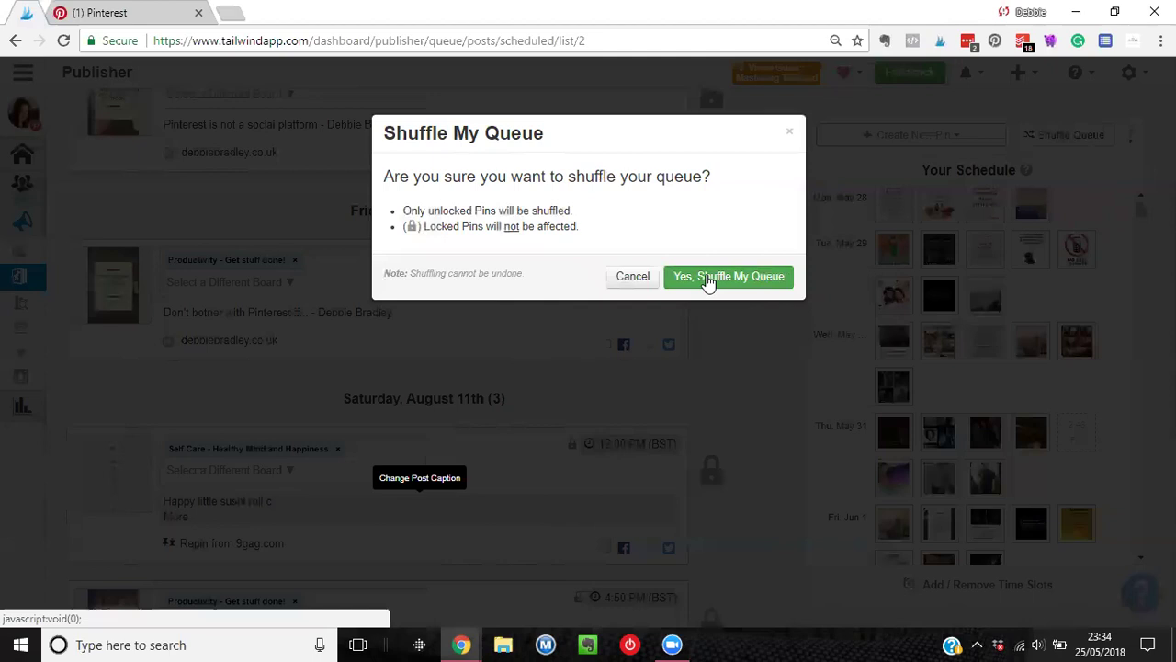
left_click(763, 455)
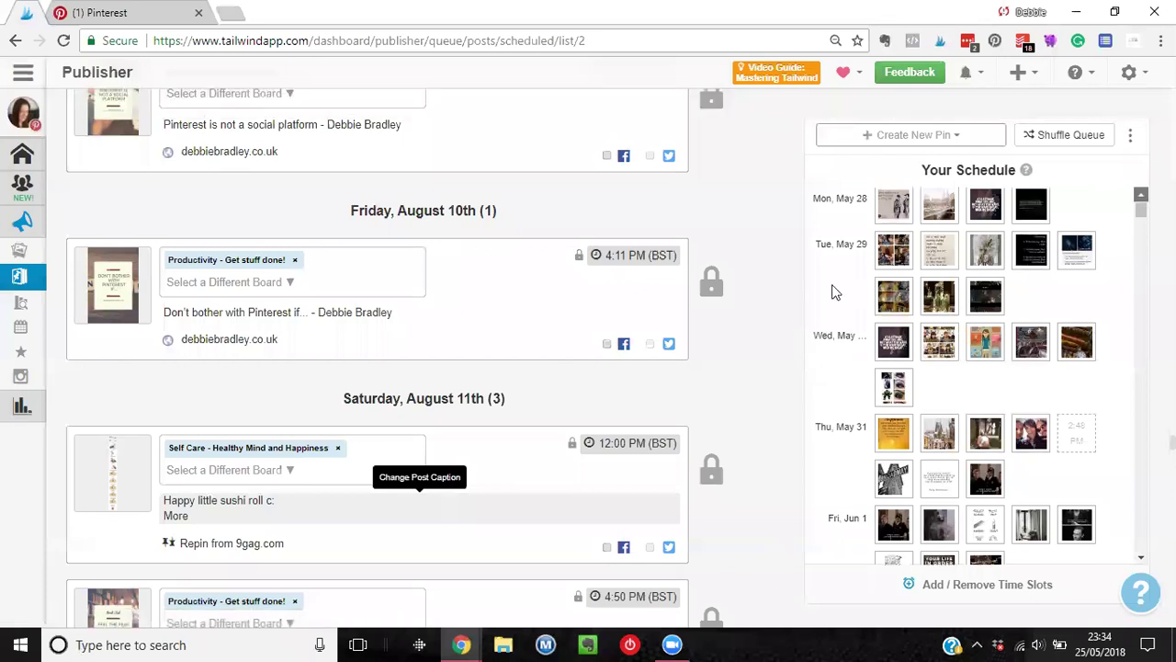
scroll(834, 291, "up", 3)
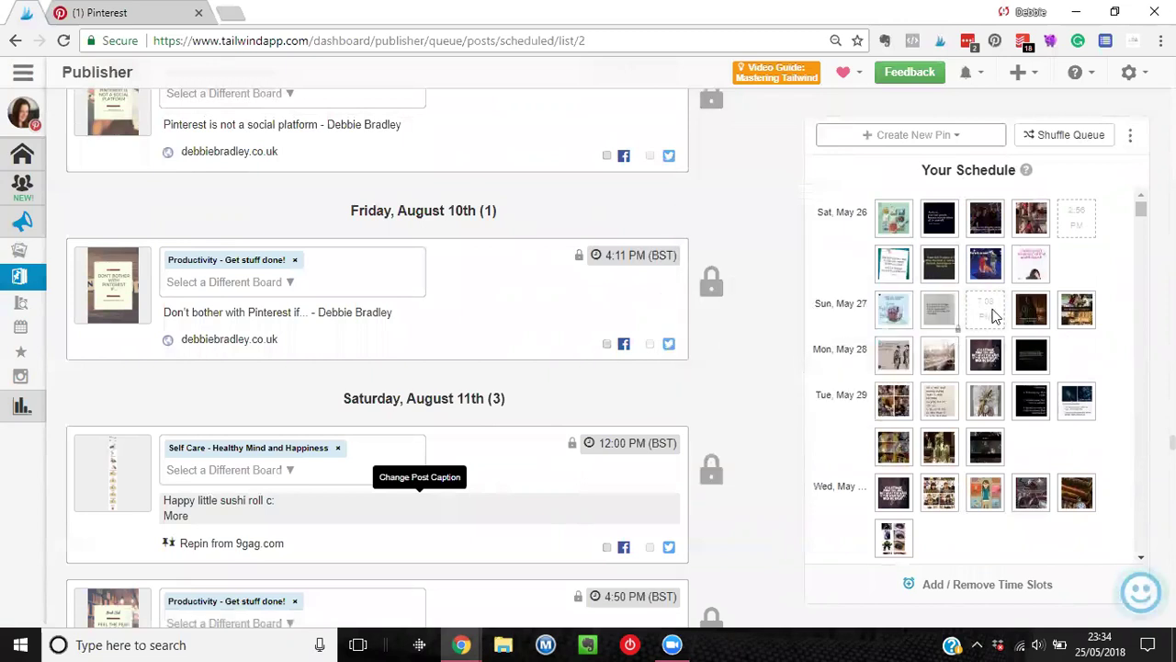
Try to fill in the schedule's empty time slots with the unlocked pins, waiting for the page to respond.
left_click(1129, 142)
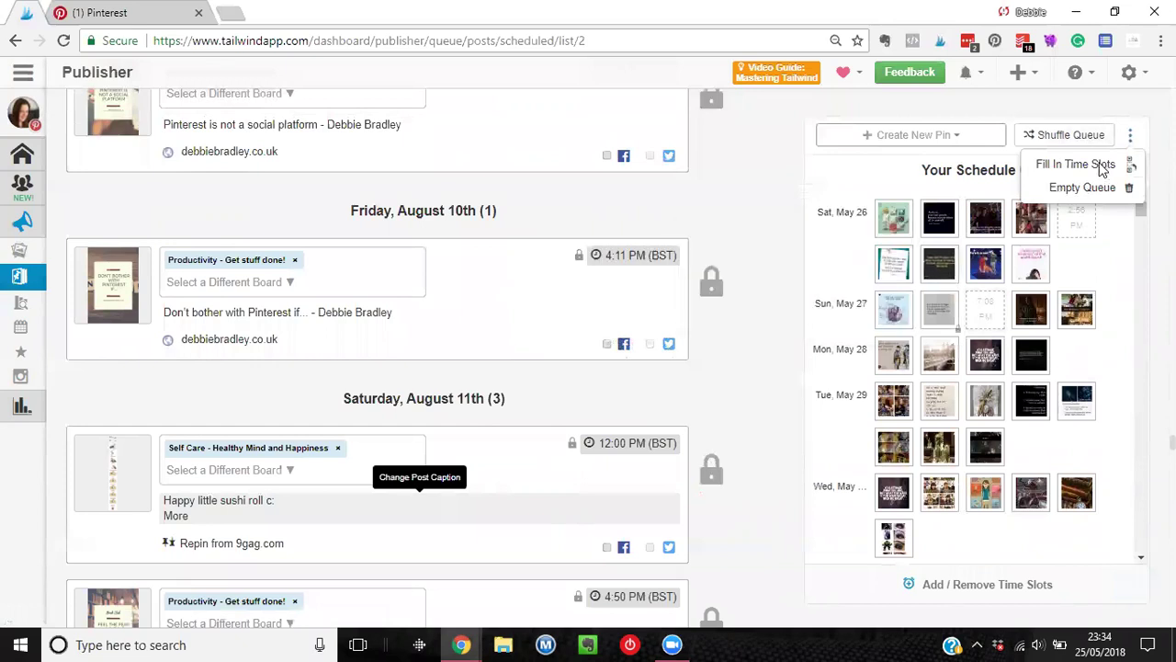
left_click(1102, 166)
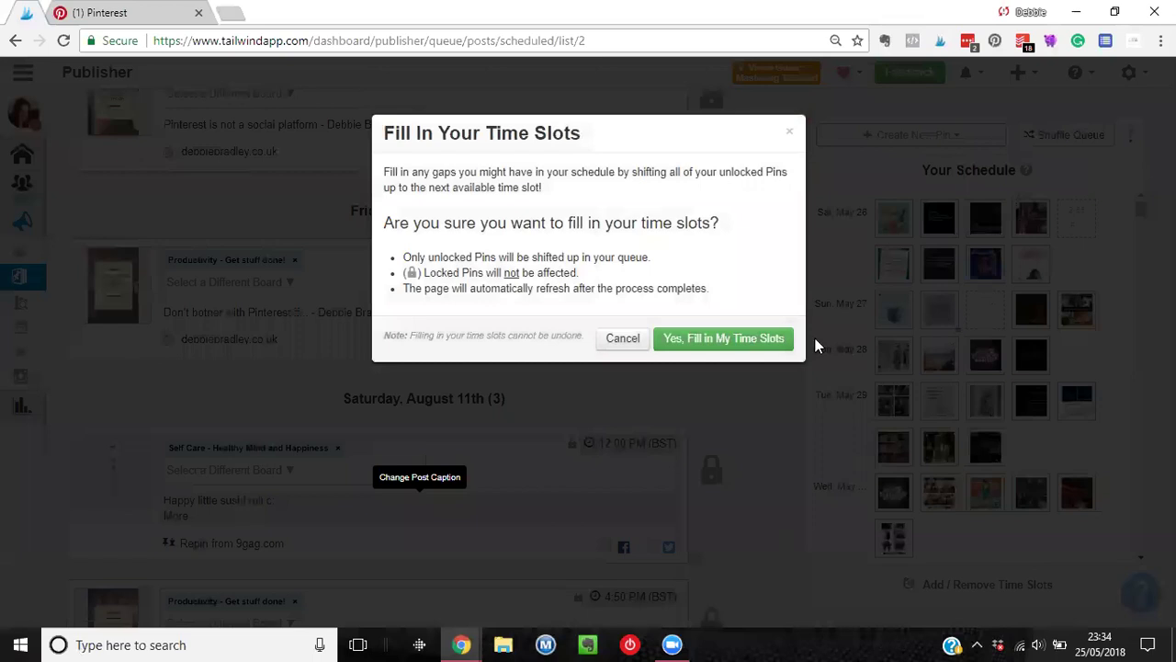
left_click(758, 339)
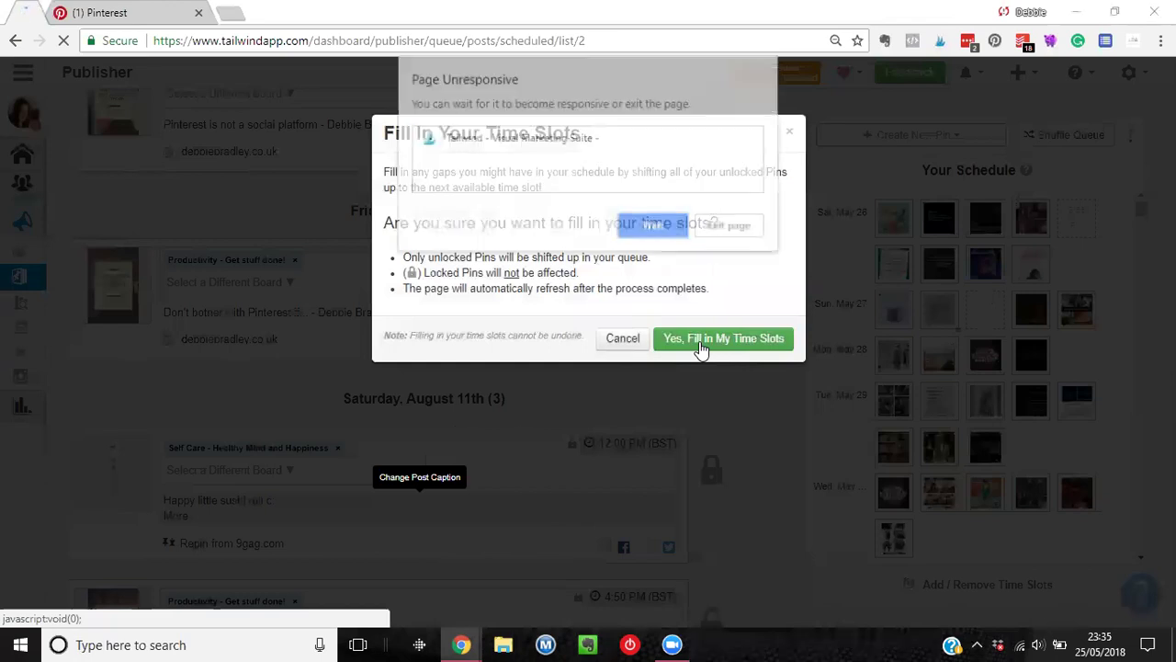
left_click(653, 237)
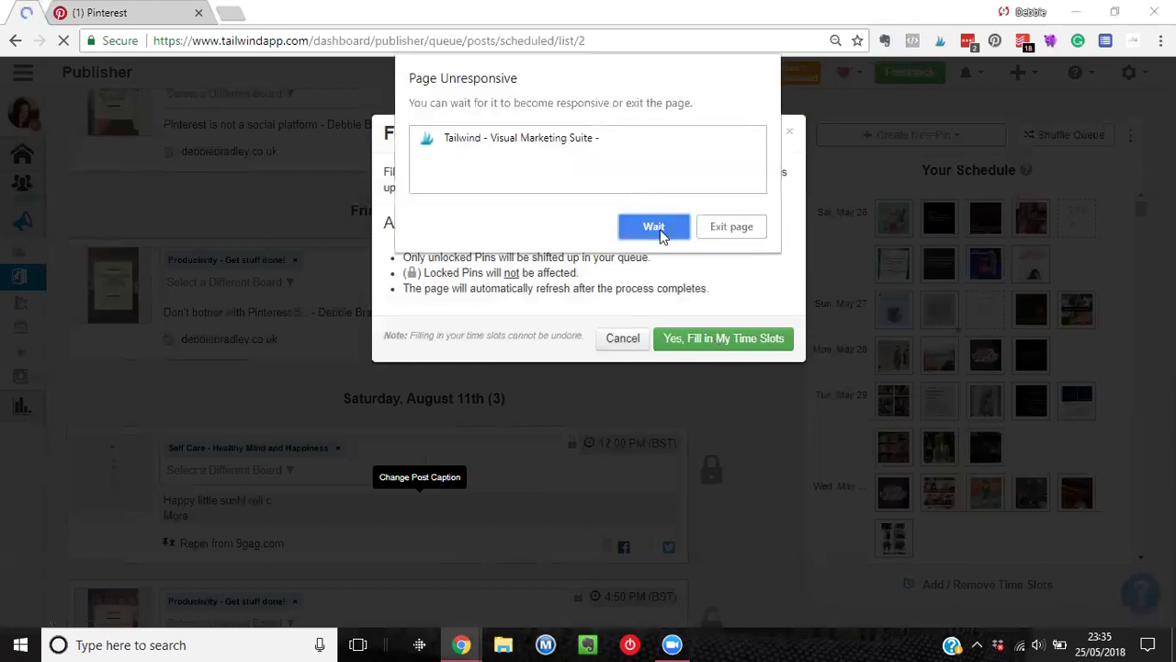
left_click(658, 228)
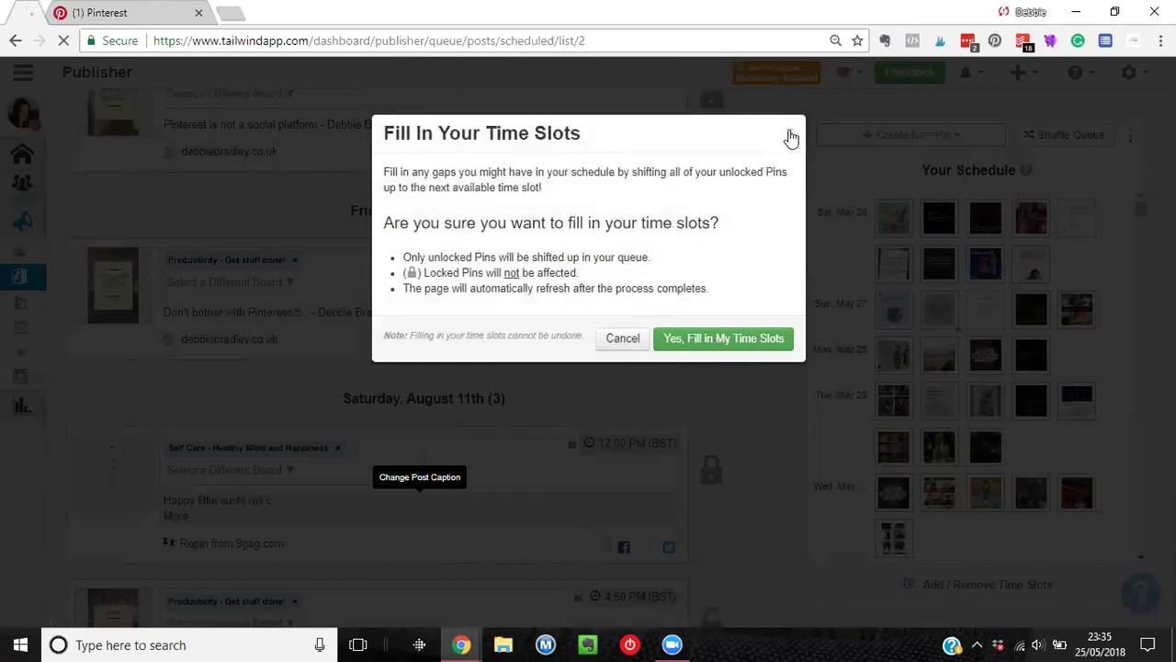
left_click(329, 37)
left_click(328, 37)
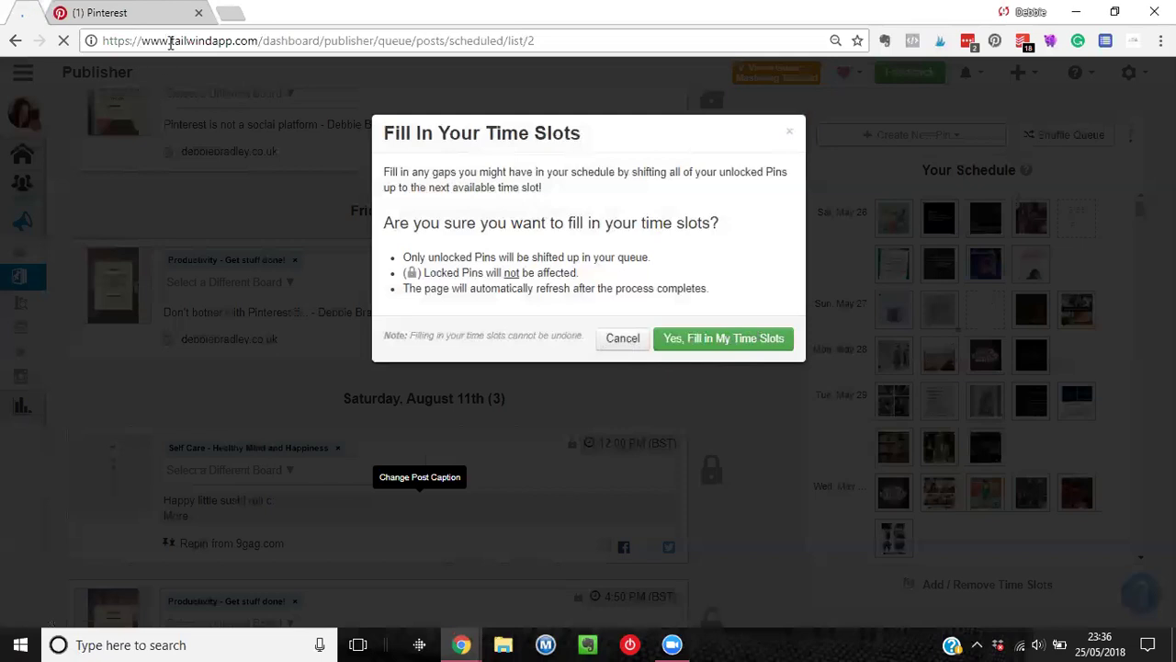
left_click(329, 44)
left_click_drag(323, 40, 645, 69)
key("BackSpace")
key("Return")
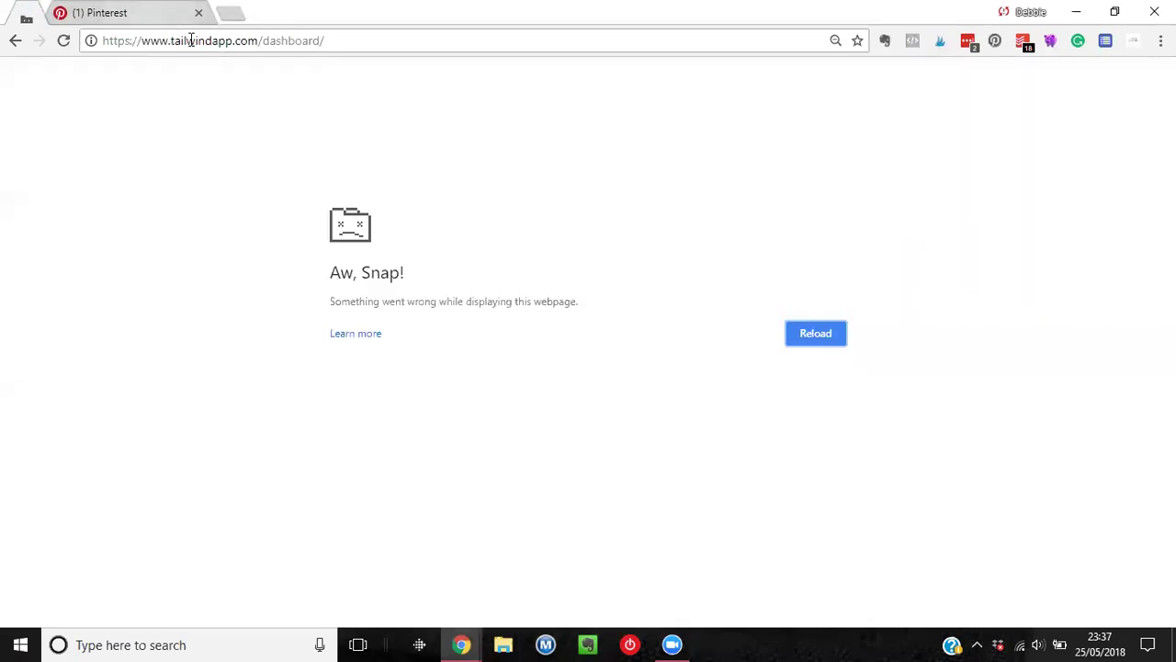
left_click(193, 45)
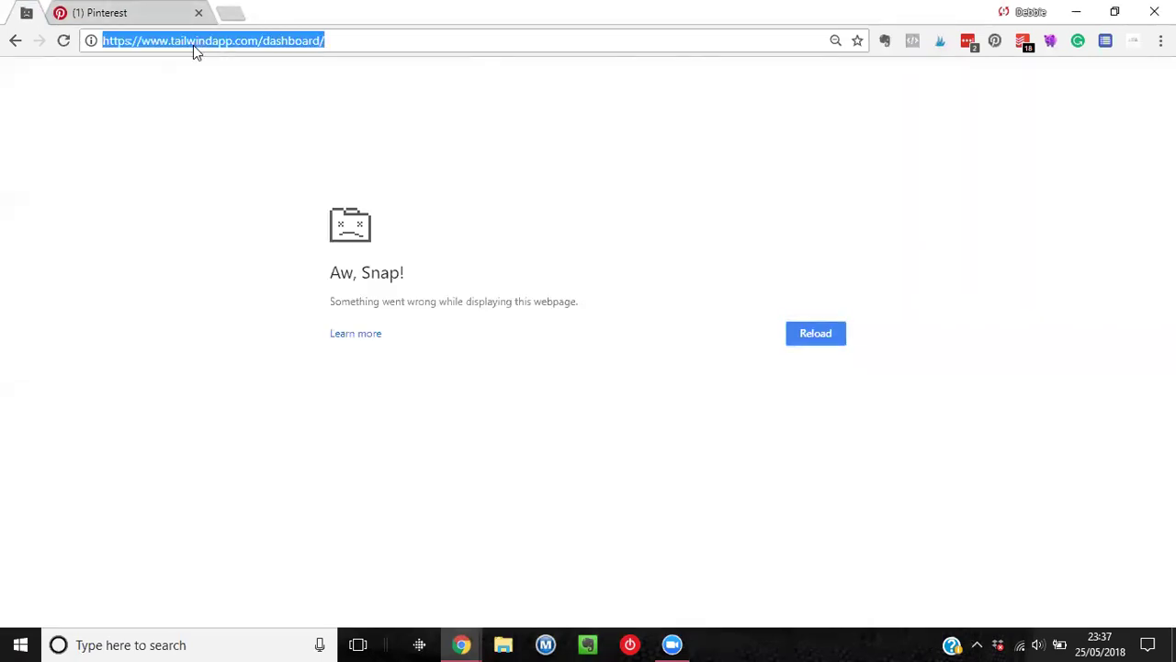
type("tail")
key("Return")
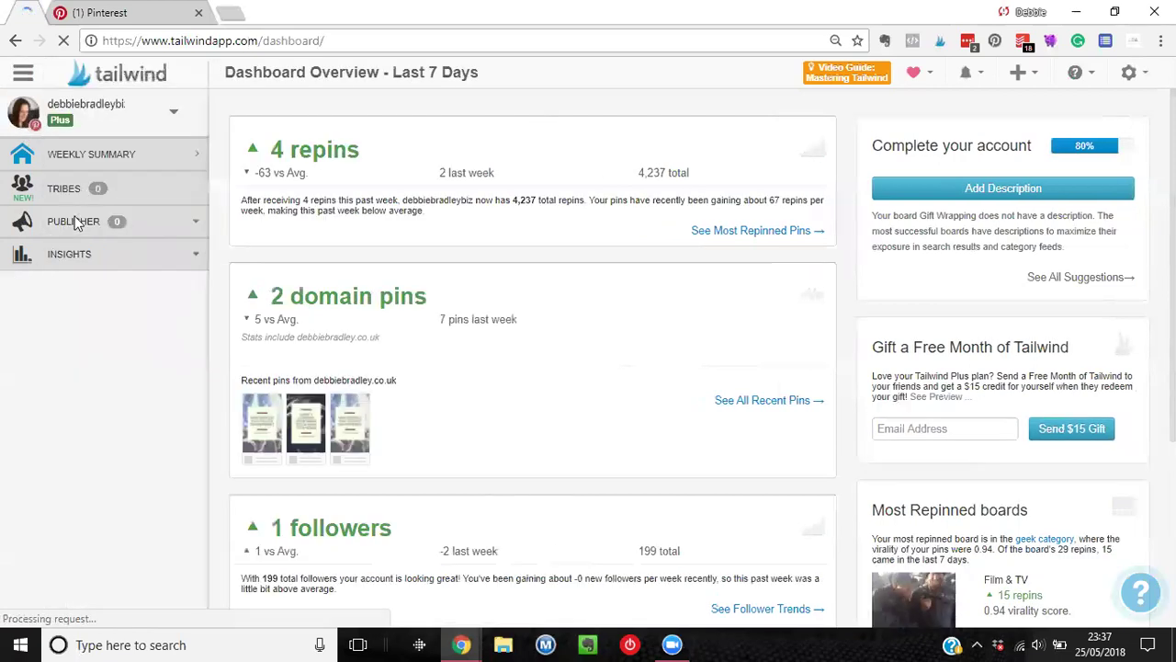
Examine the seven-day dashboard overview, covering repins, domain pins, followers, recent comments and the most repinned boards.
left_click(181, 226)
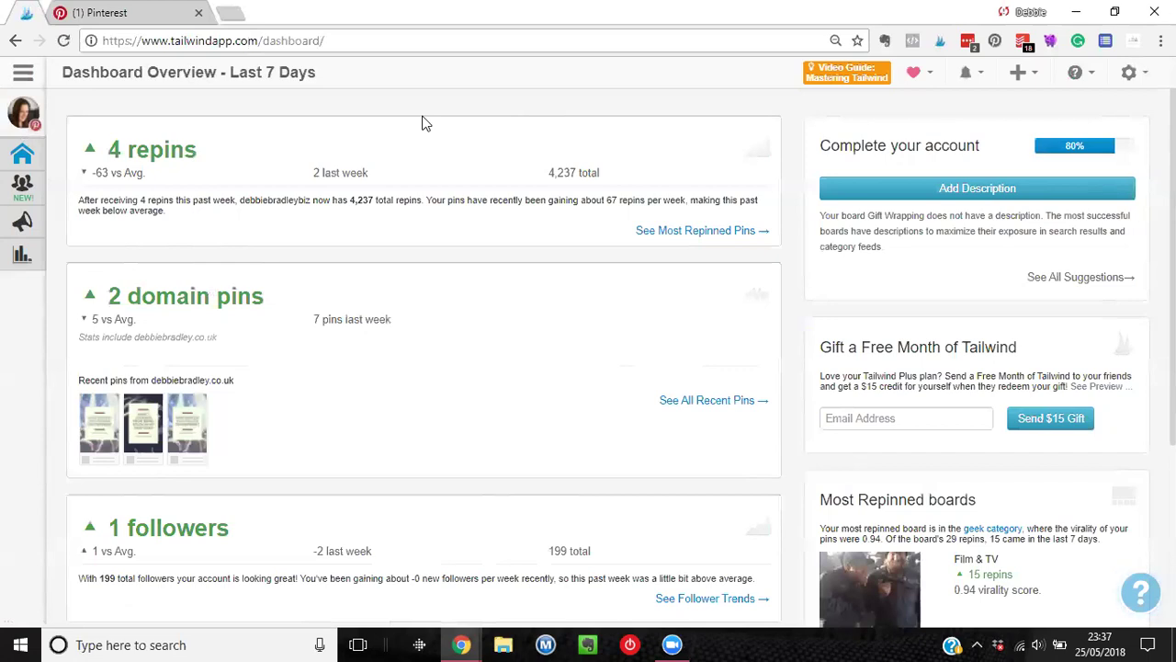
scroll(332, 356, "down", 3)
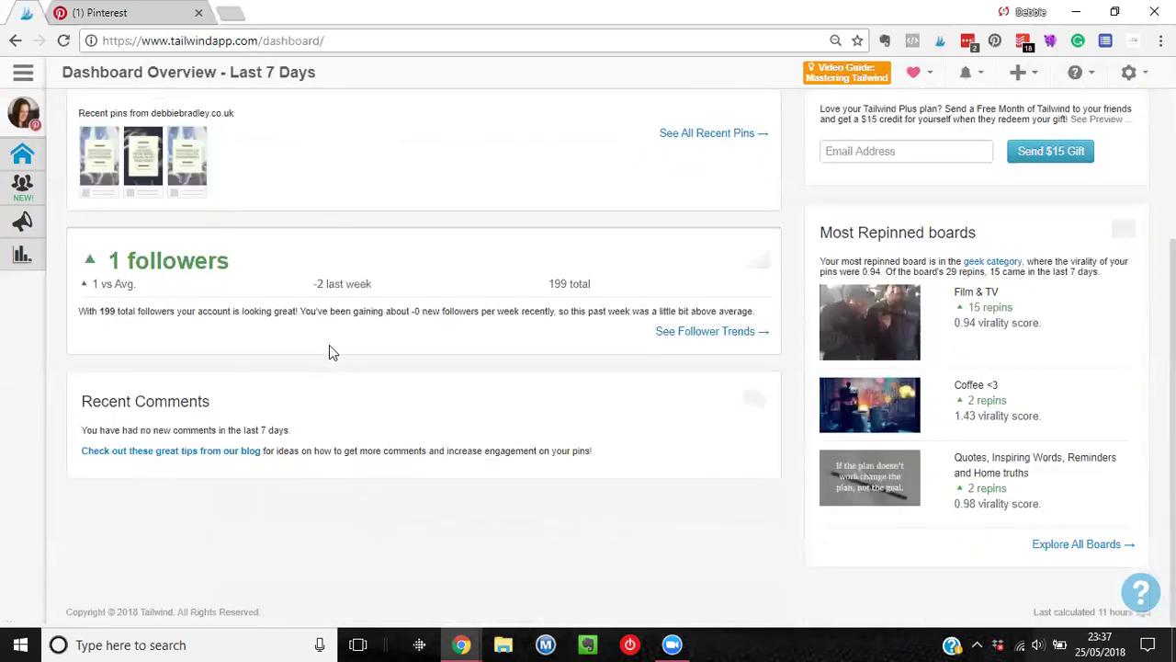
scroll(329, 344, "up", 3)
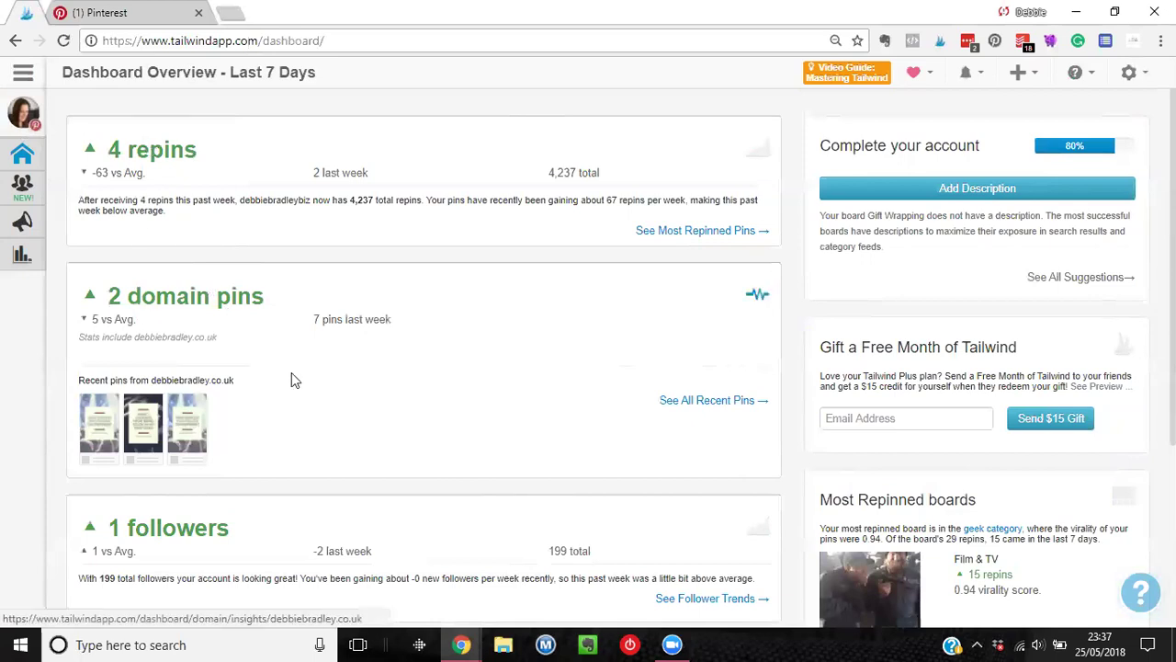
scroll(298, 392, "down", 1)
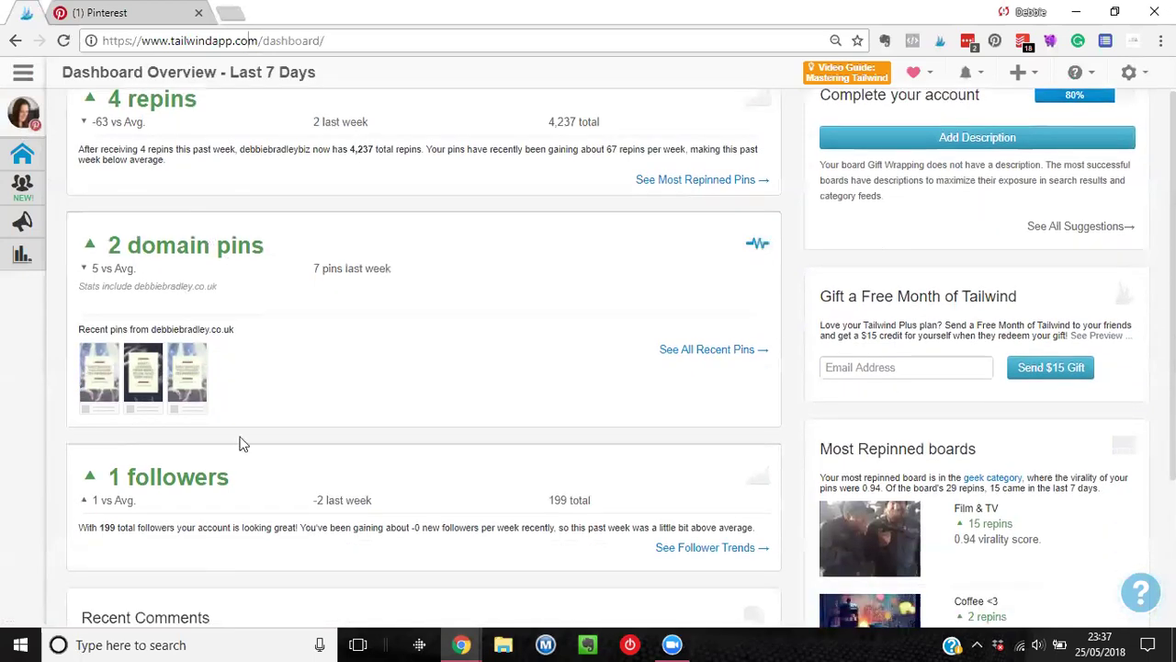
scroll(331, 381, "down", 3)
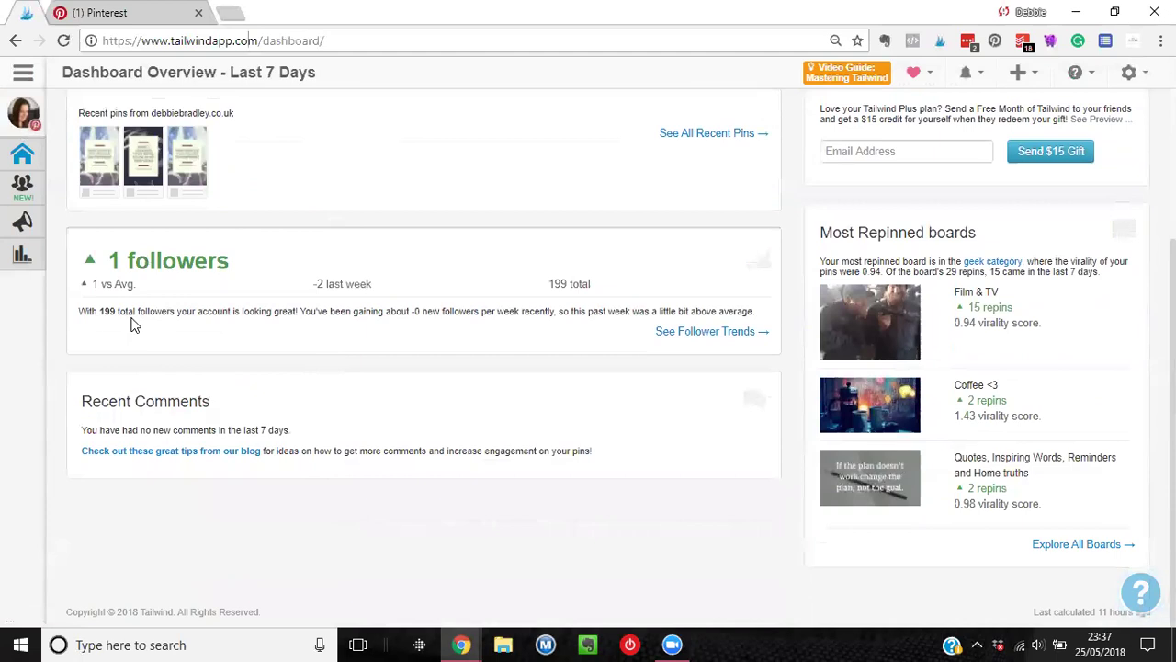
scroll(129, 320, "up", 3)
scroll(115, 312, "up", 1)
Open the weekly pinning schedule and add the suggested Friday 4:07 PM time slot.
mouse_move(42, 211)
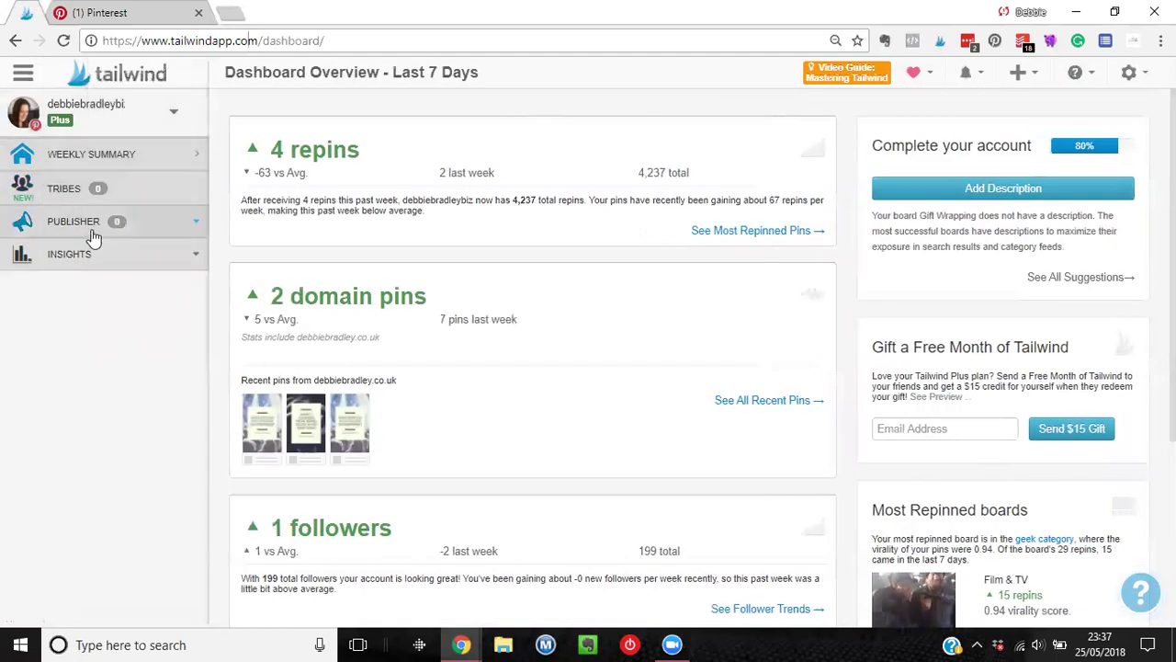
left_click(92, 234)
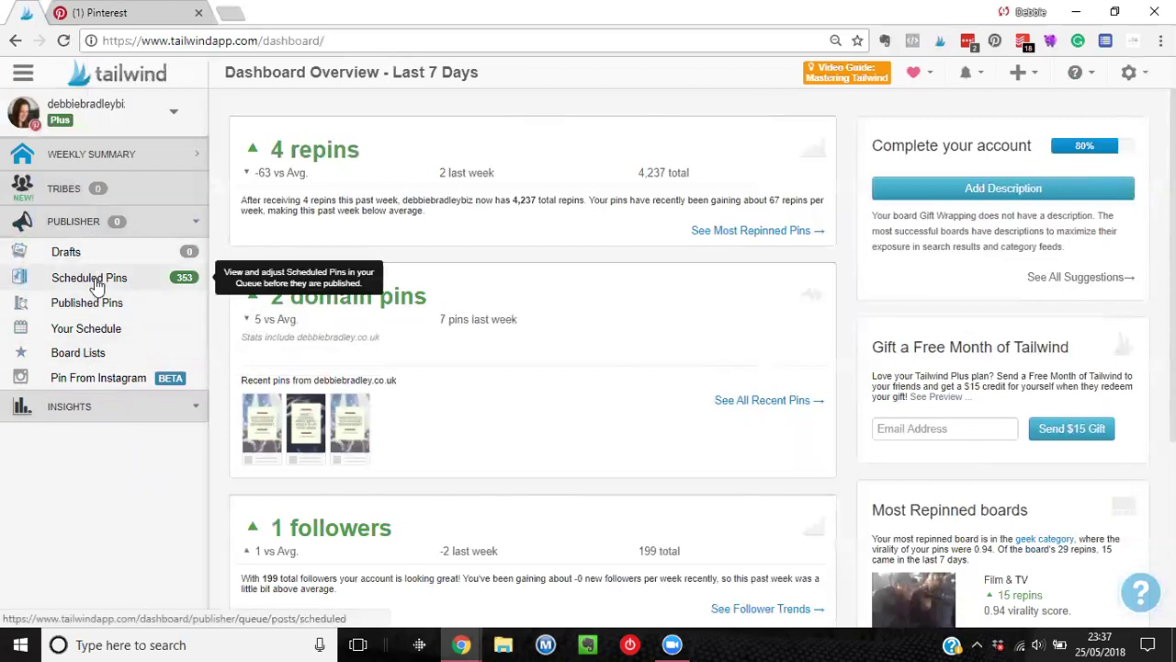
left_click(85, 329)
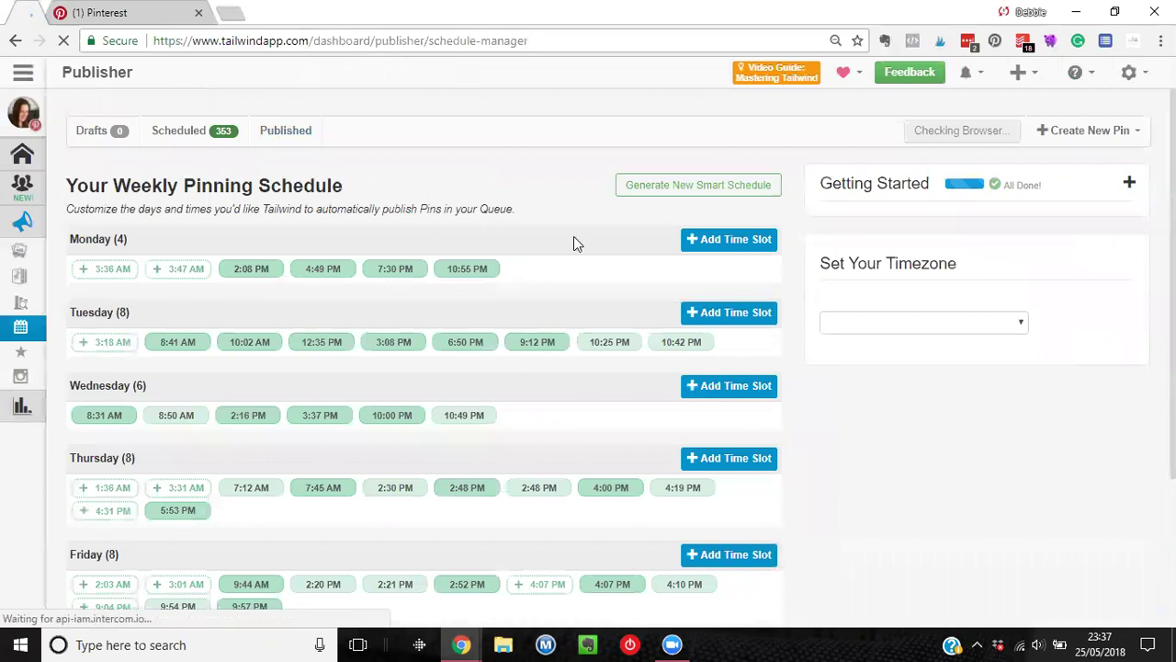
scroll(574, 242, "down", 1)
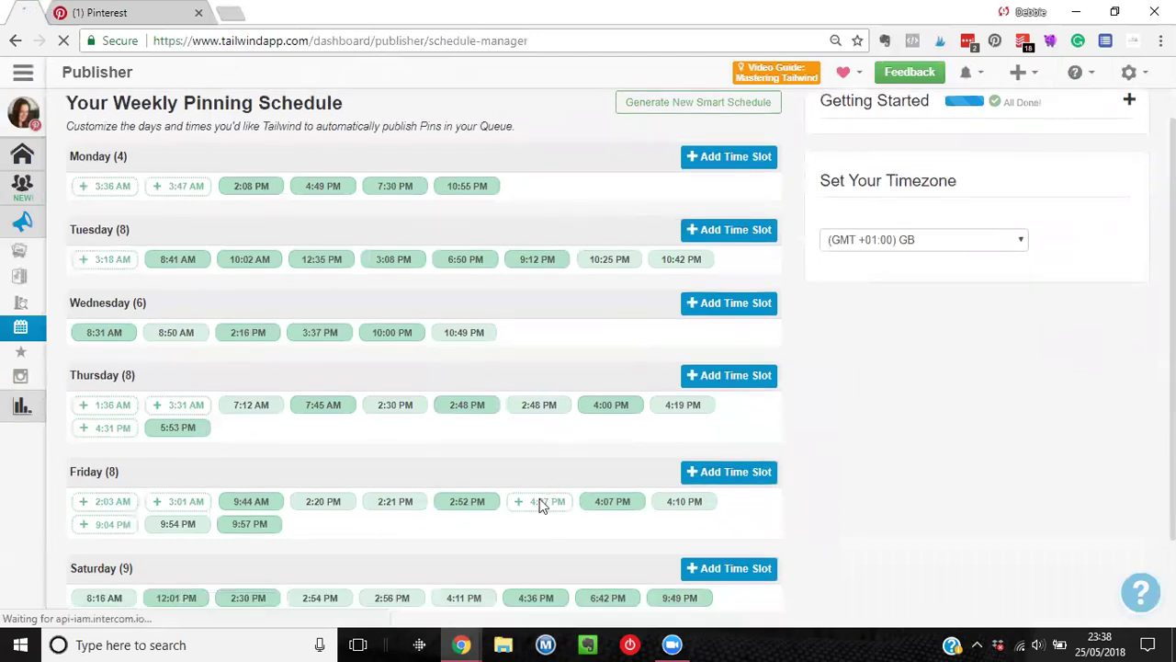
scroll(541, 502, "down", 2)
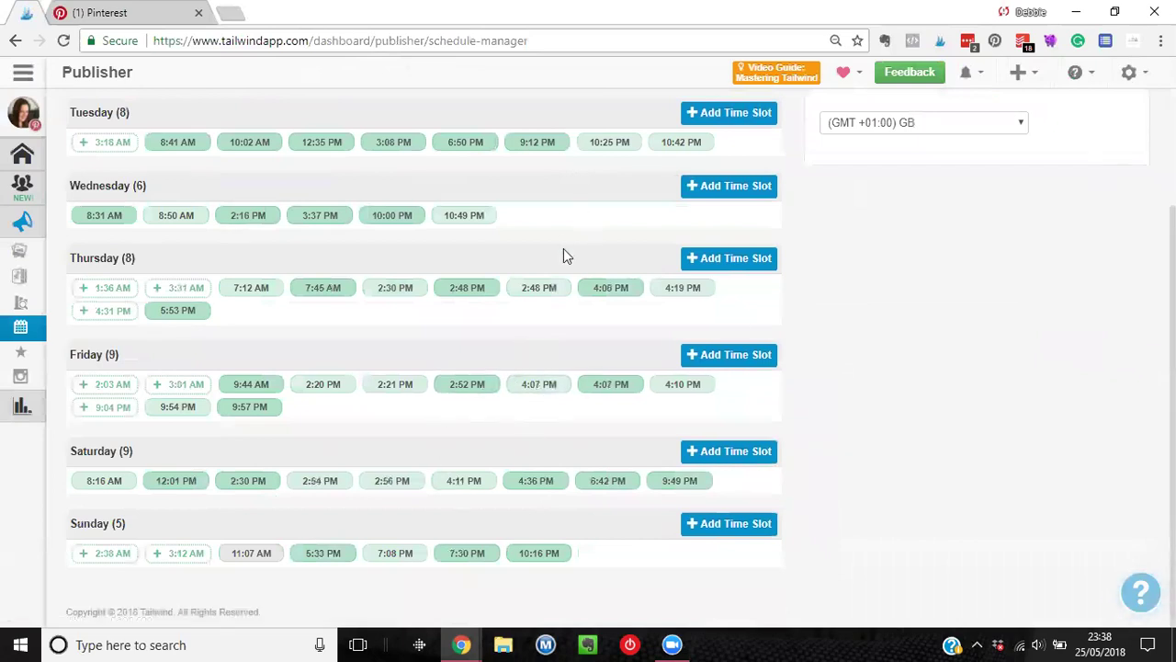
scroll(563, 256, "up", 3)
scroll(567, 257, "down", 1)
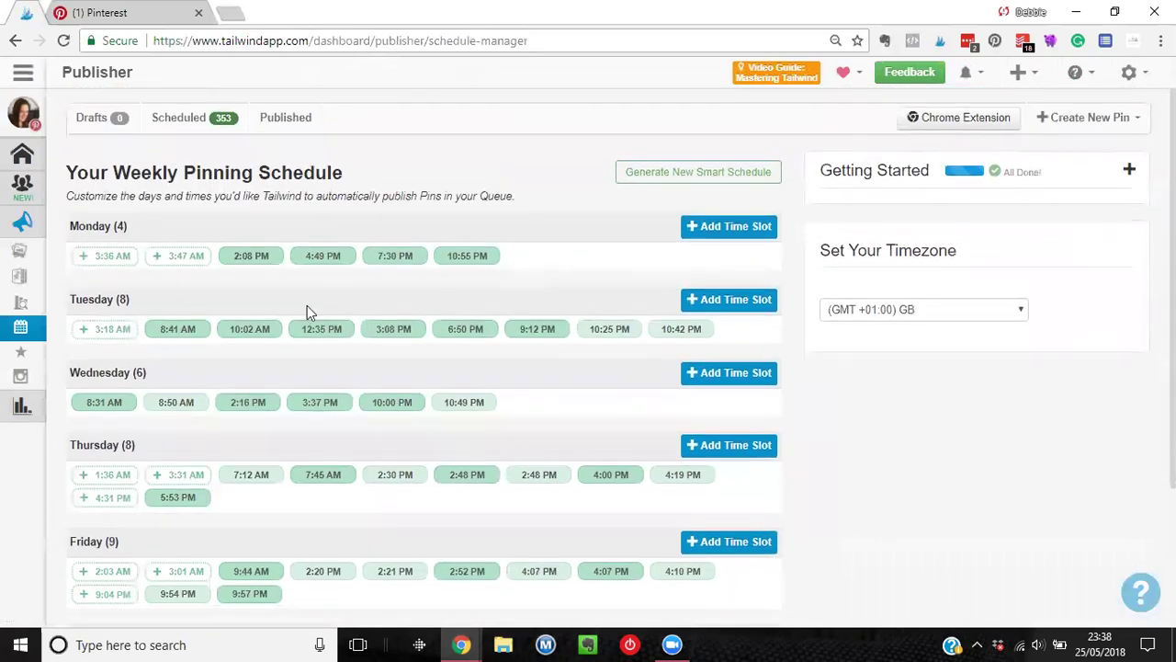
Add a custom Monday time slot at 6:04 PM to the weekly pinning schedule.
left_click(742, 233)
left_click(748, 286)
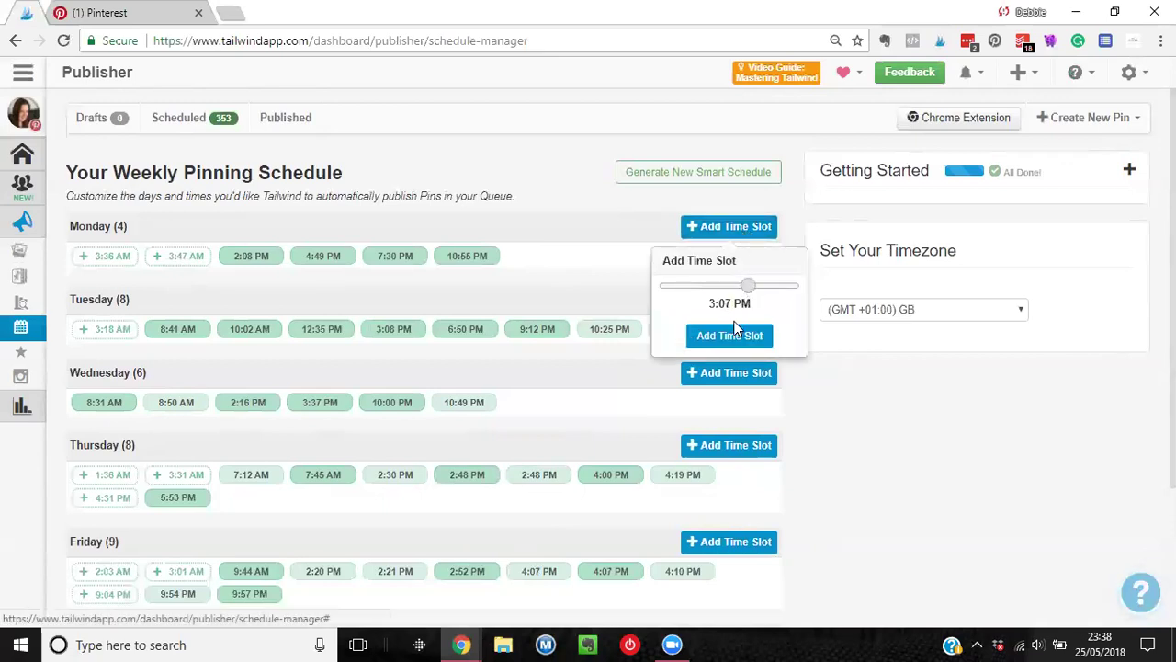
left_click(763, 286)
left_click(777, 290)
left_click(765, 292)
left_click(728, 337)
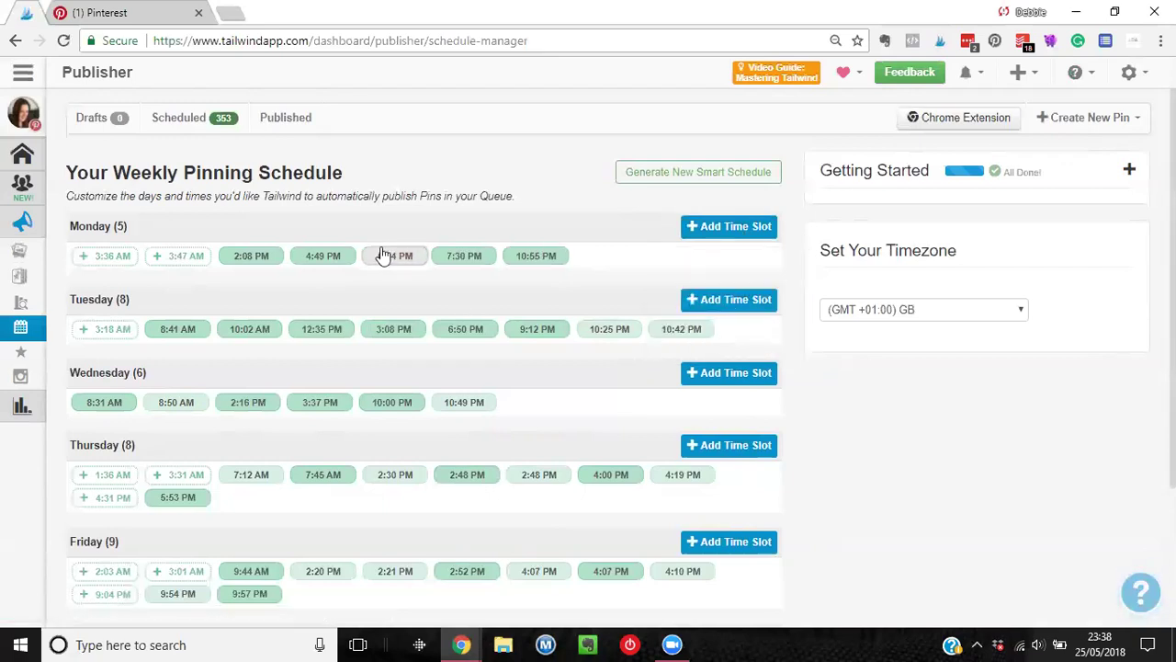
Delete the first of the two Friday 4:07 PM time slots and confirm the deletion.
scroll(494, 386, "down", 1)
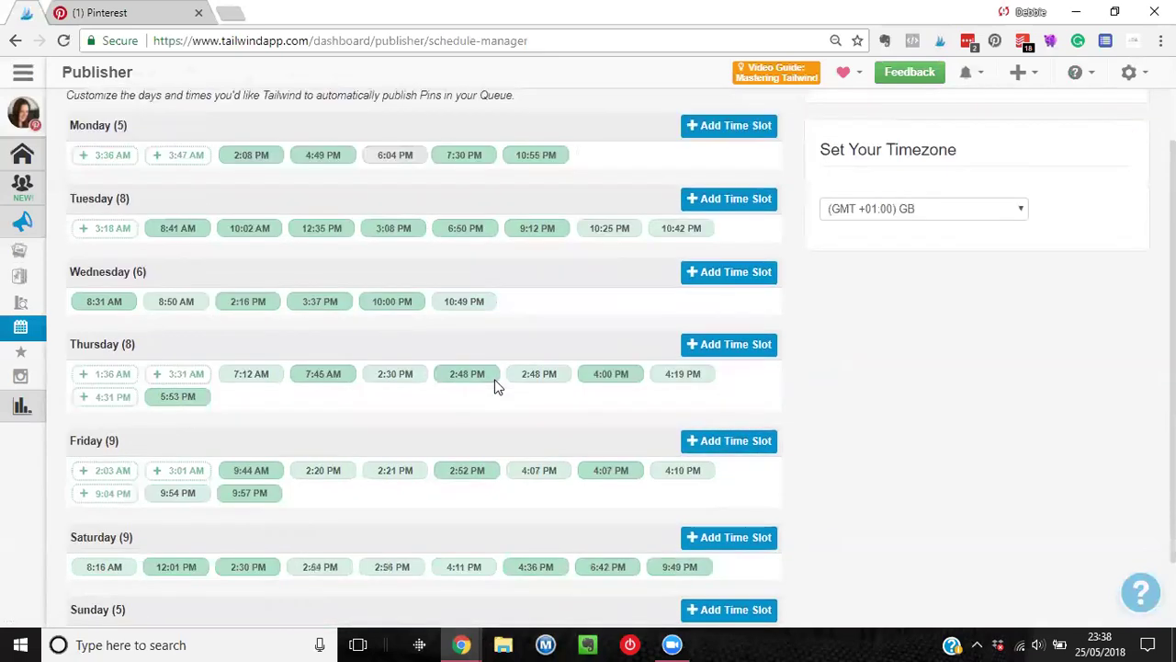
scroll(493, 386, "down", 1)
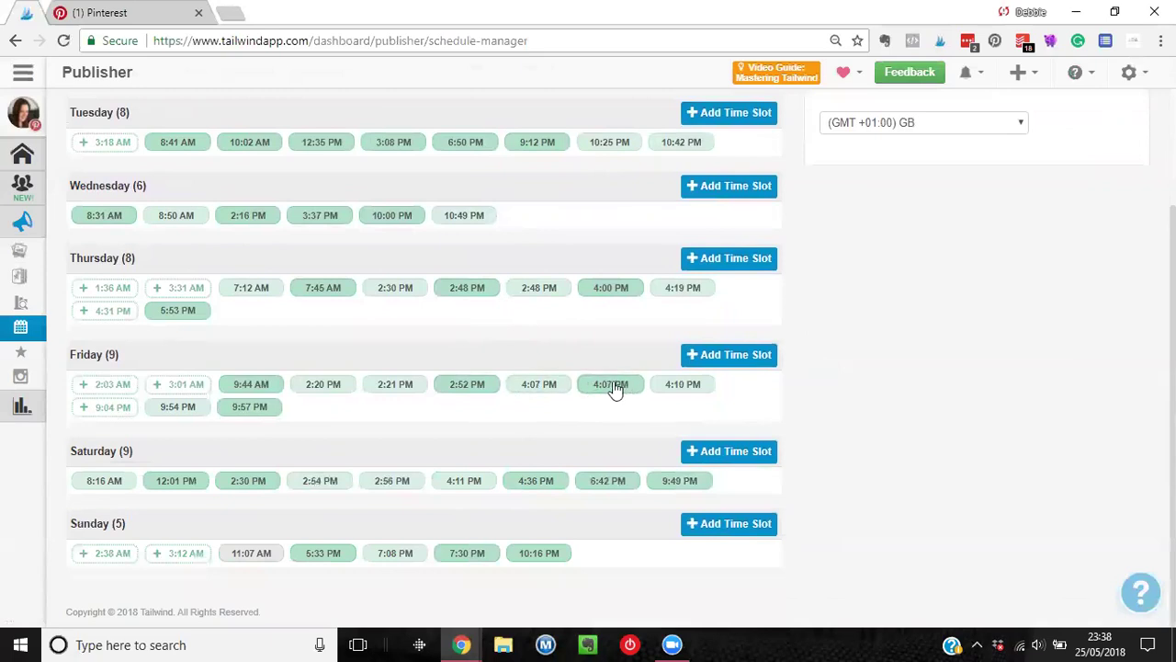
left_click(546, 386)
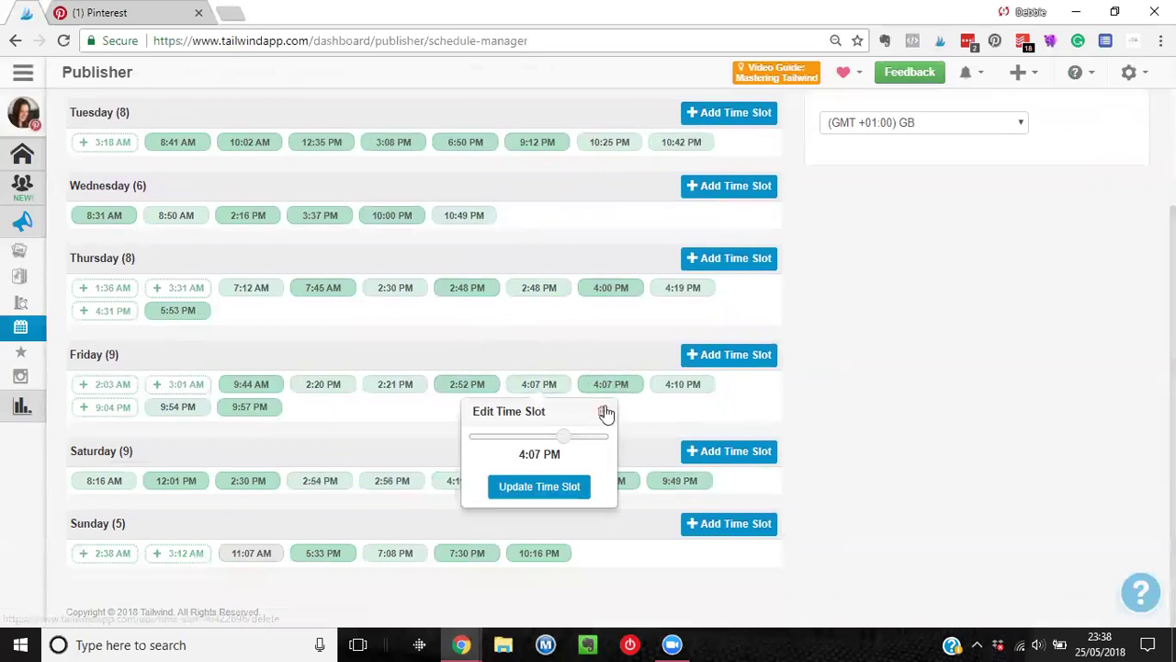
left_click(603, 412)
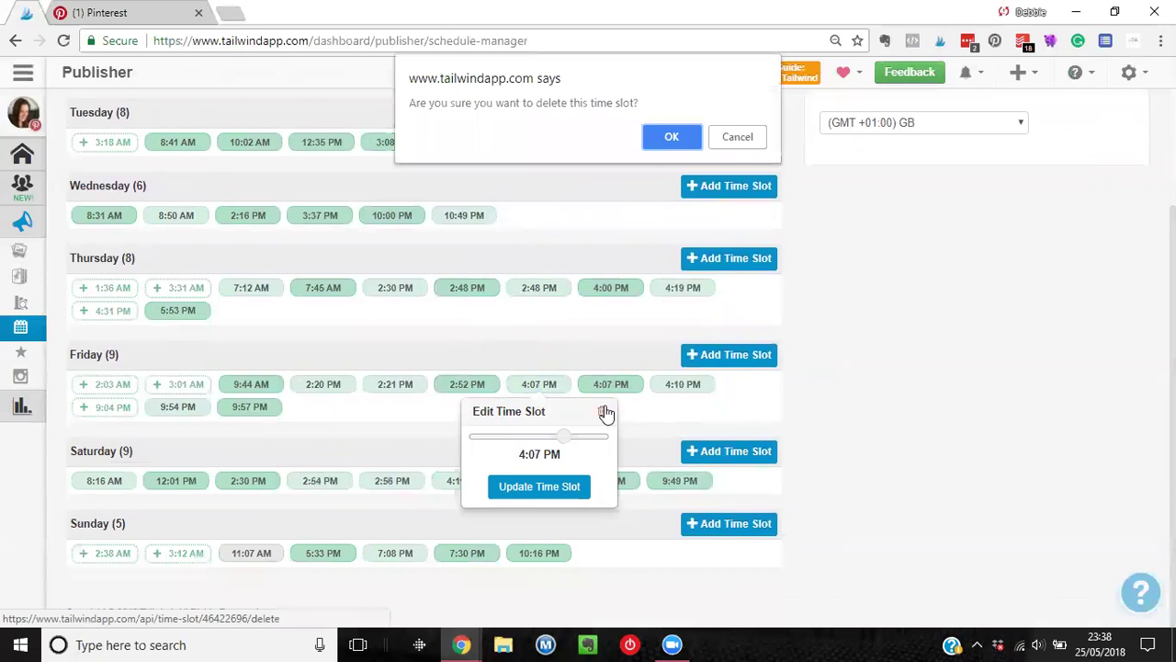
left_click(672, 137)
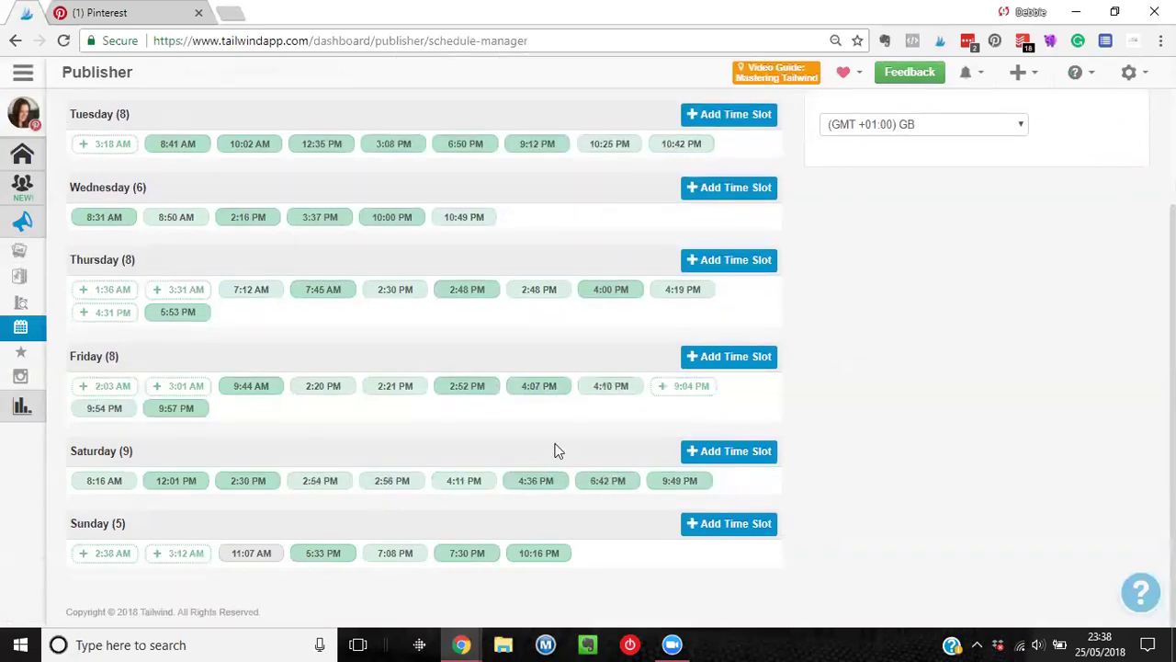
Set the Saturday 2:56 PM time slot to 3:28 PM.
left_click(395, 485)
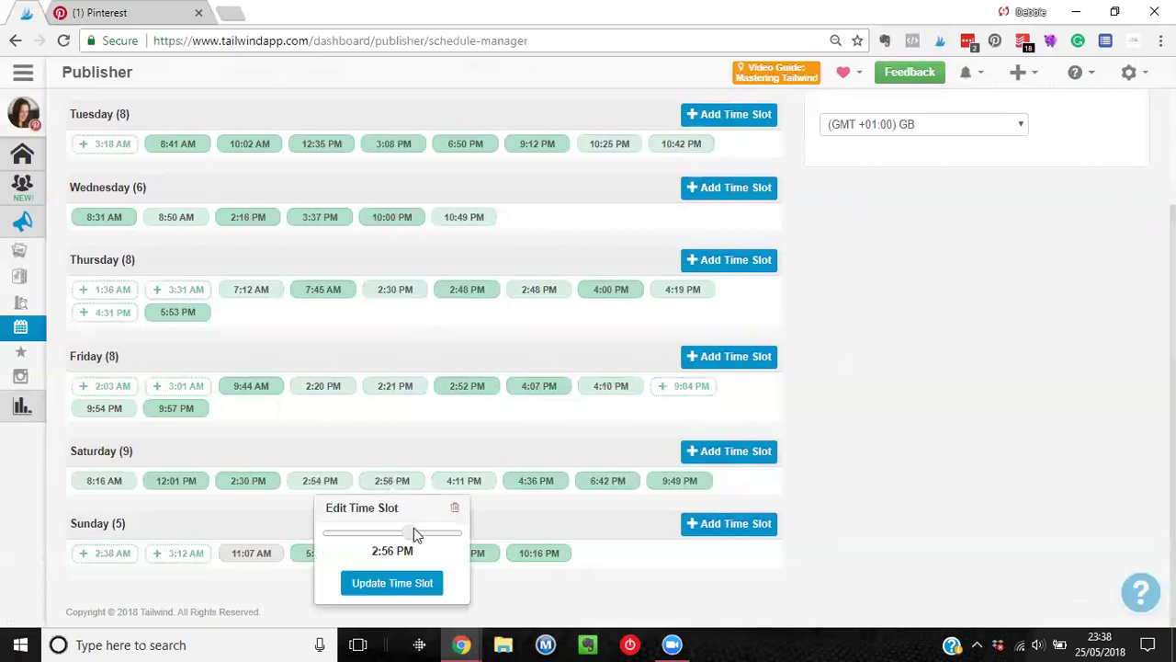
left_click_drag(412, 534, 418, 540)
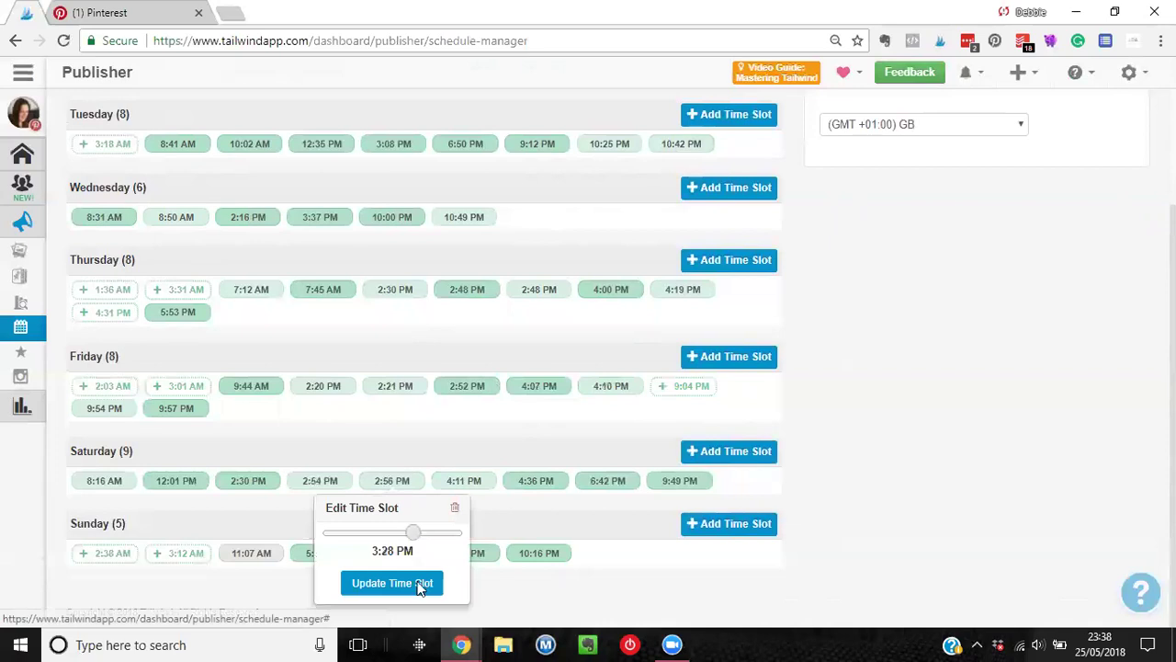
left_click(377, 548)
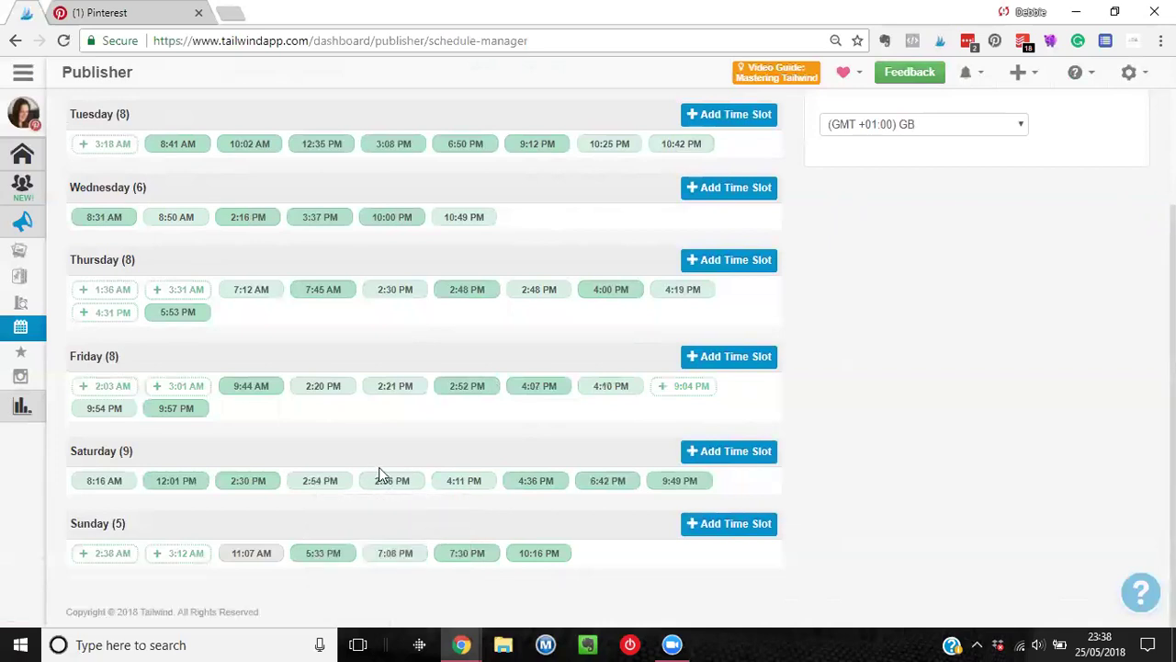
Set the Thursday 7:45 AM time slot to 11:23 AM and save the change.
left_click(395, 291)
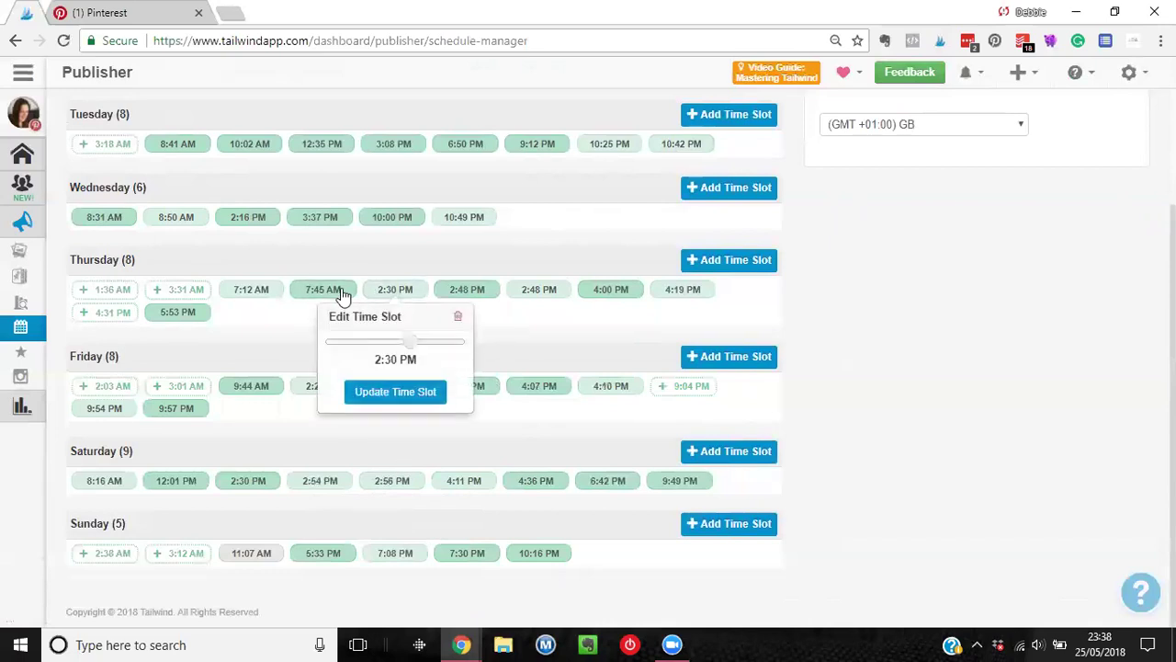
left_click(343, 292)
left_click(321, 347)
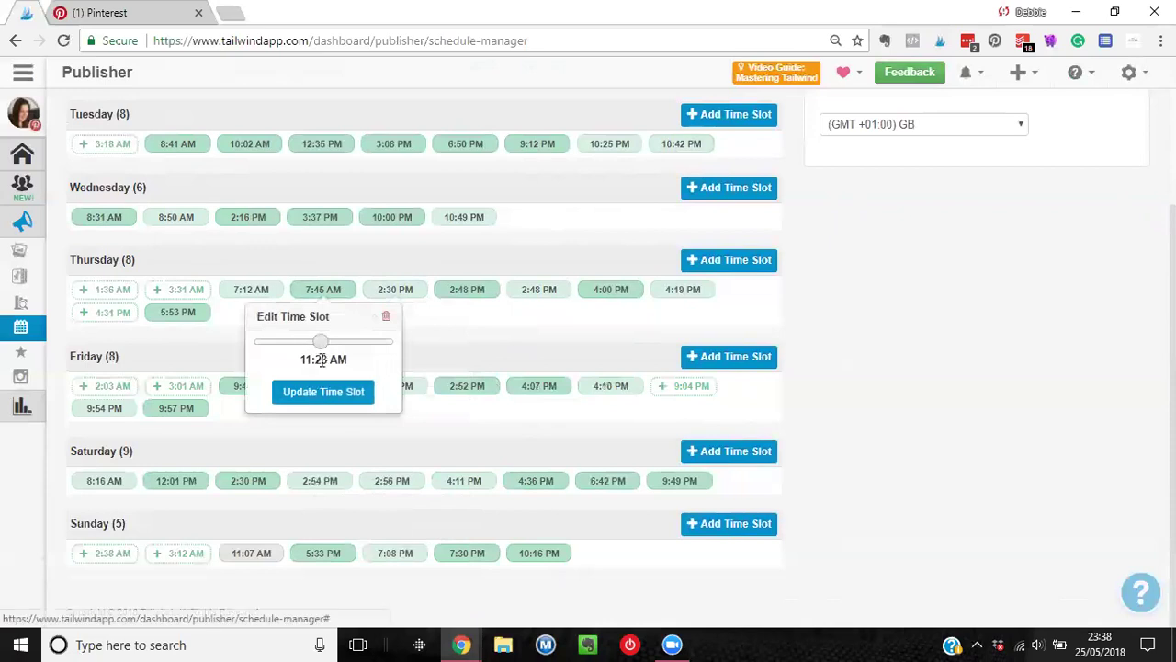
left_click(322, 391)
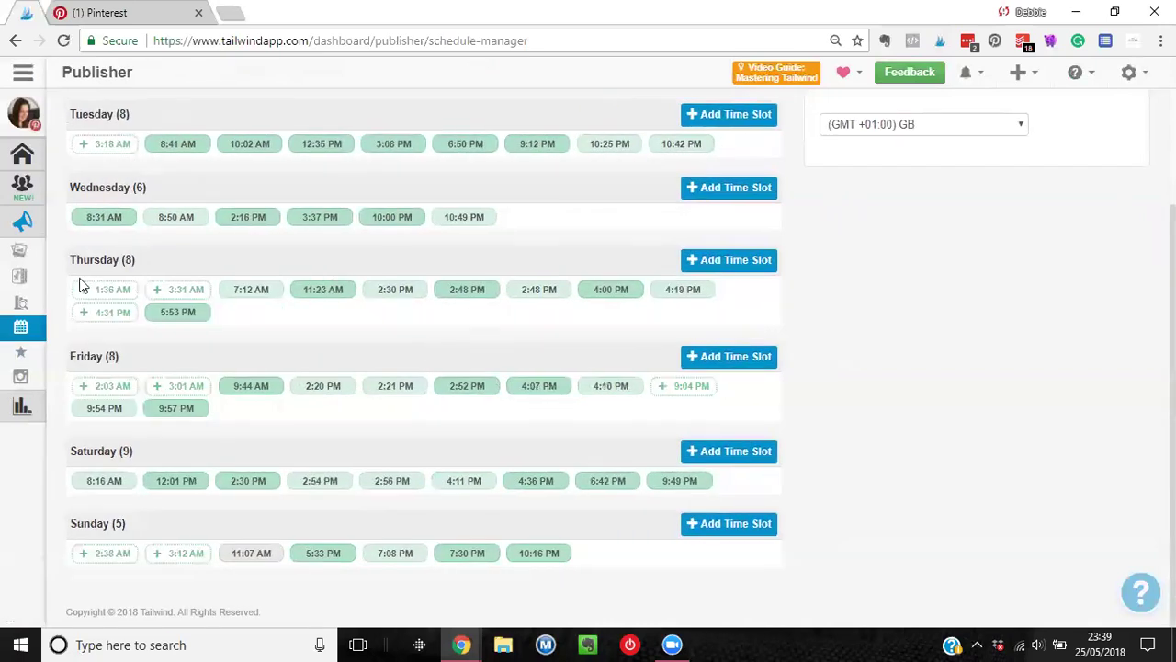
Open the board lists and add the Mental Health issues board to the new board list.
mouse_move(22, 354)
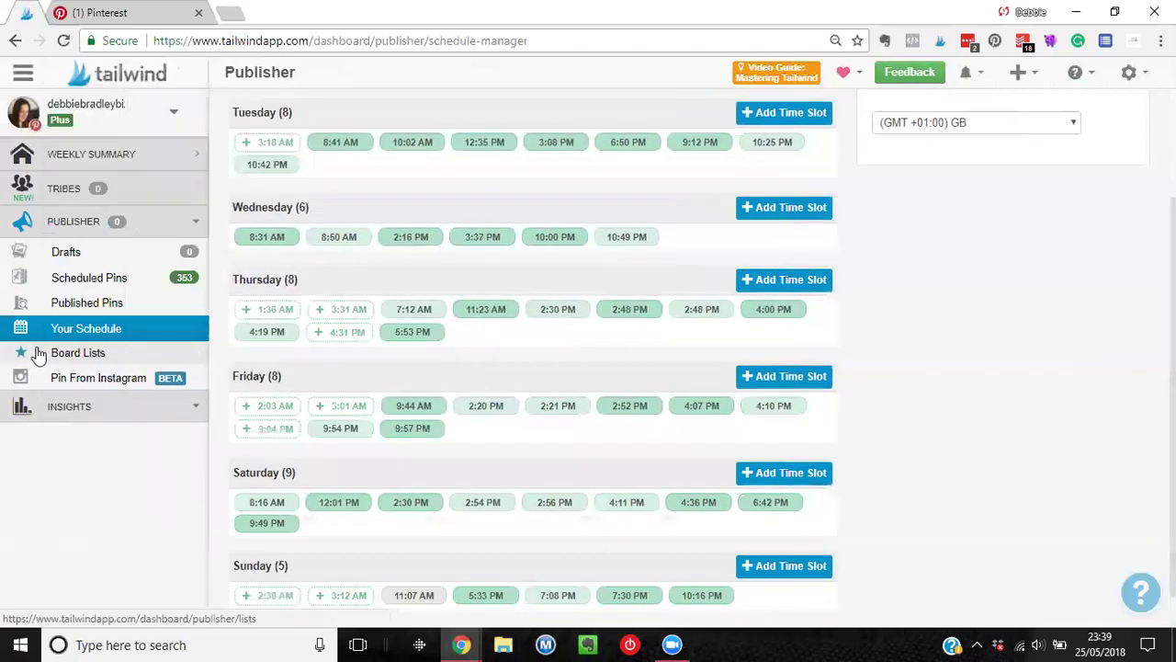
left_click(56, 361)
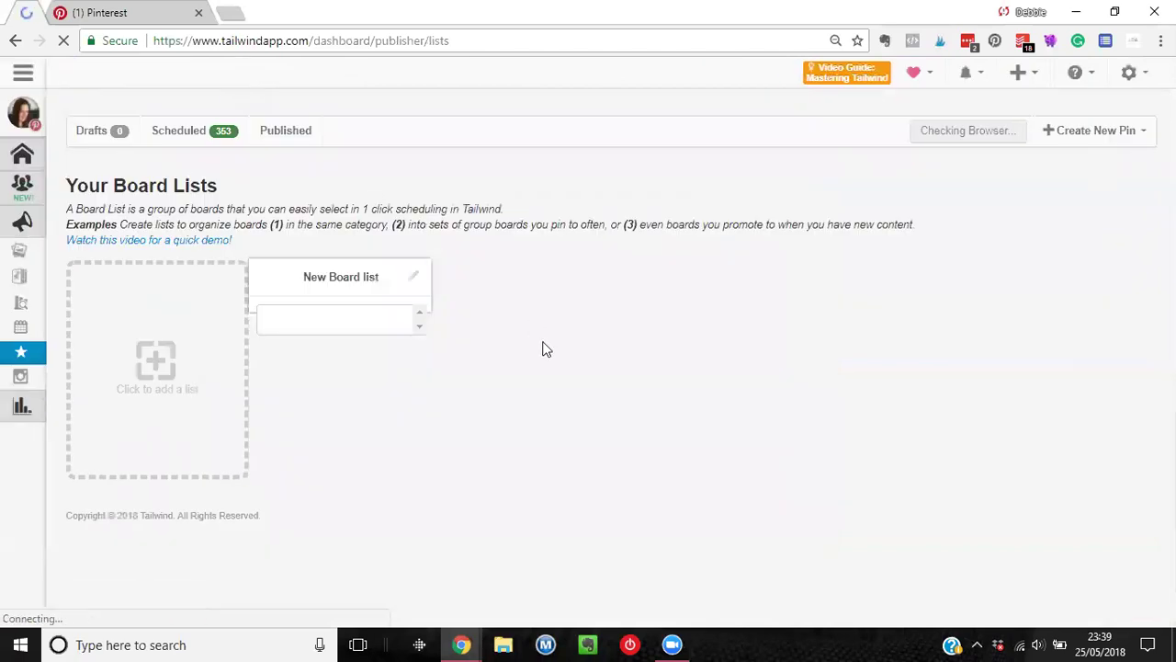
left_click(351, 321)
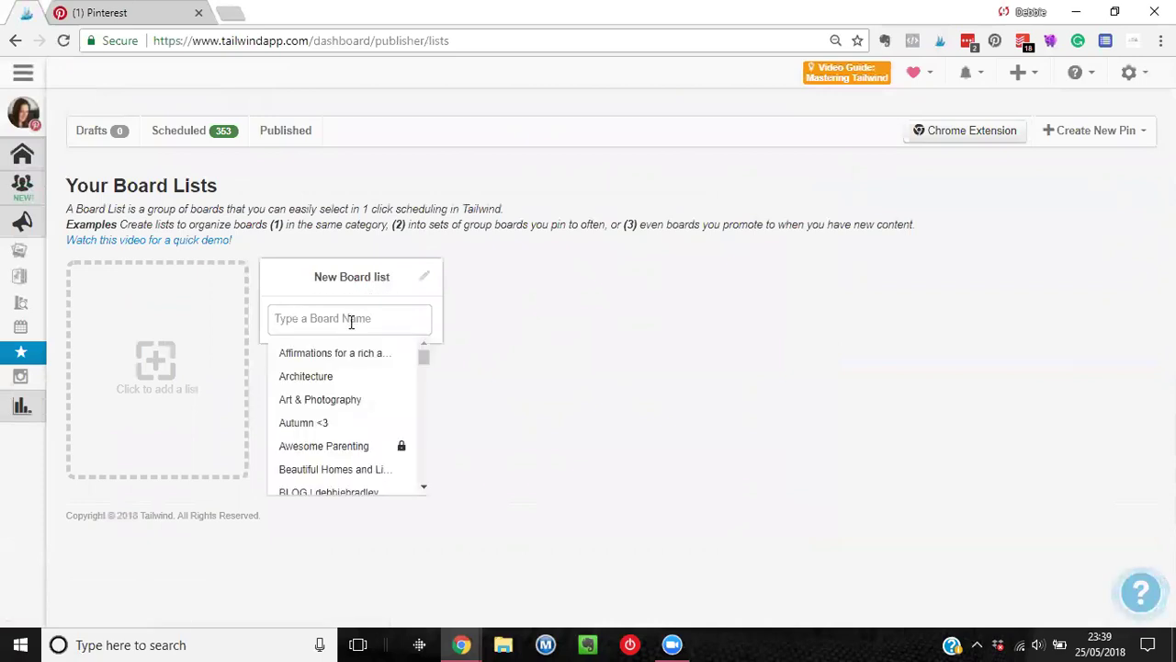
type("ment")
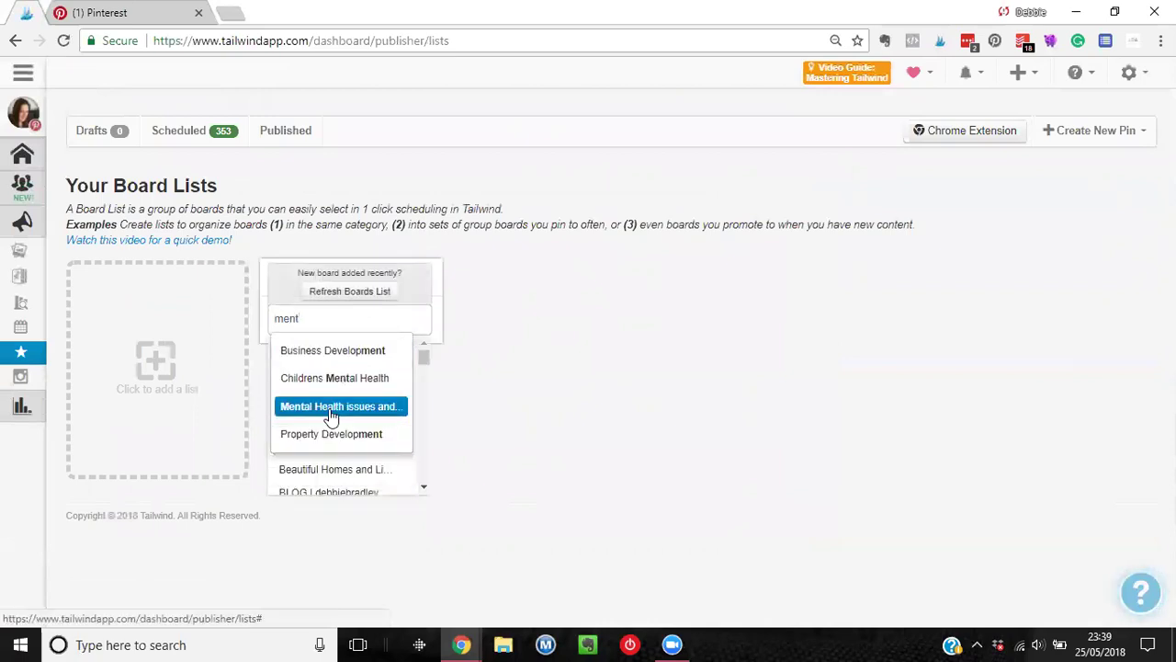
left_click(331, 410)
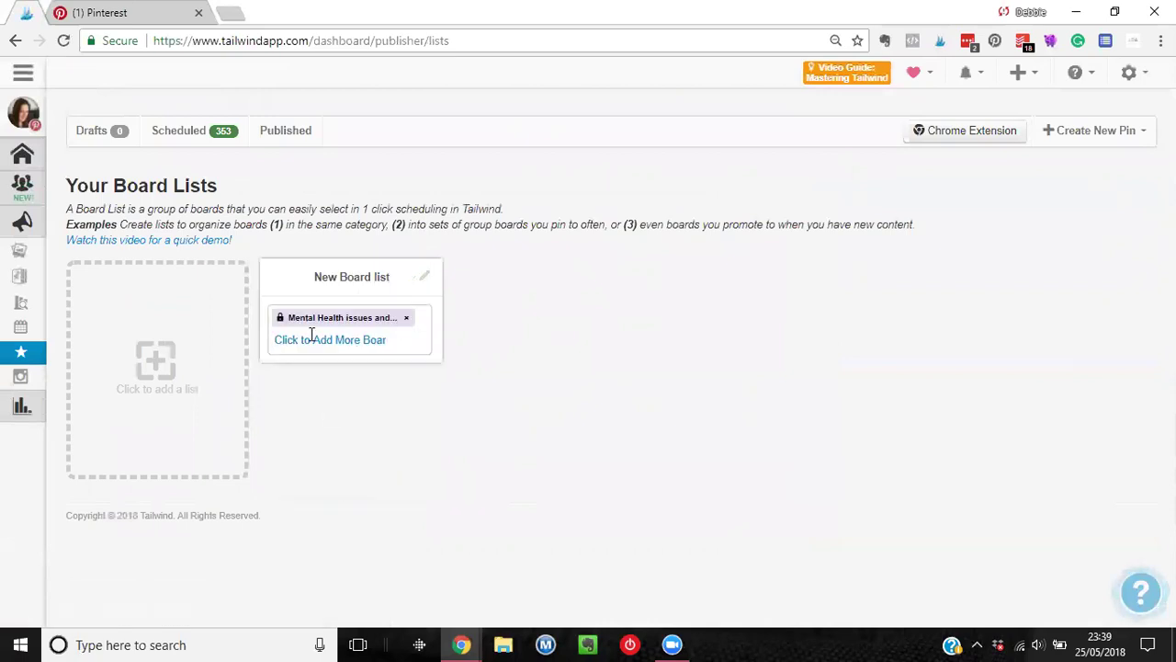
Add the Mindset Education and Self Care - Healthy Mind boards to the new board list.
type("mind")
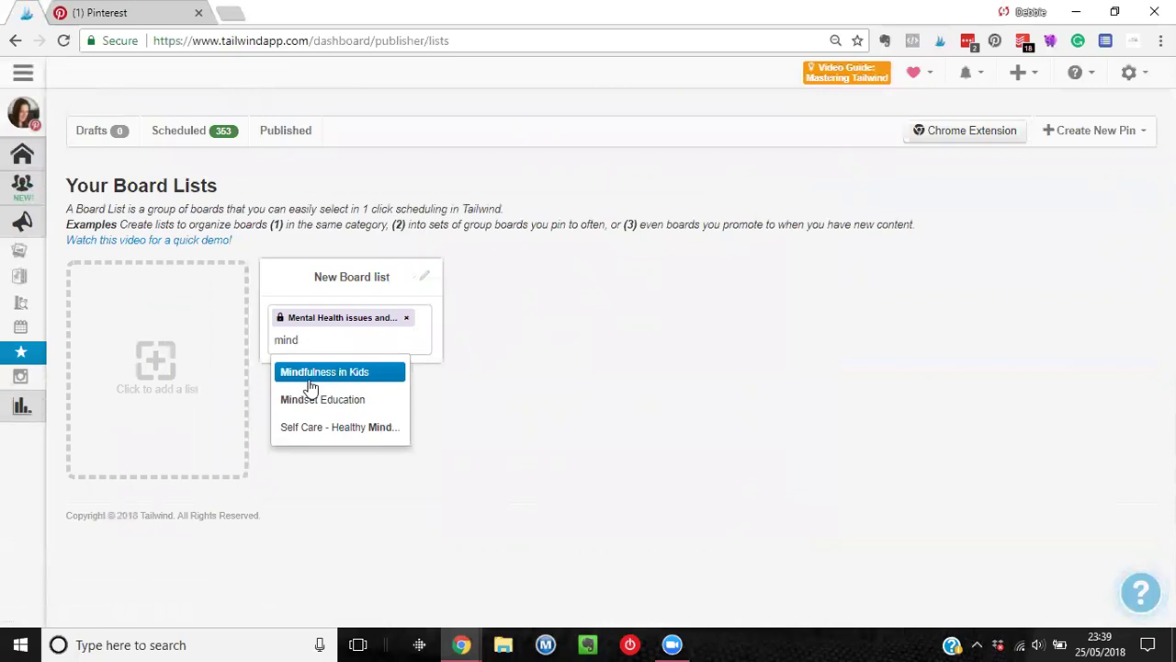
left_click(309, 401)
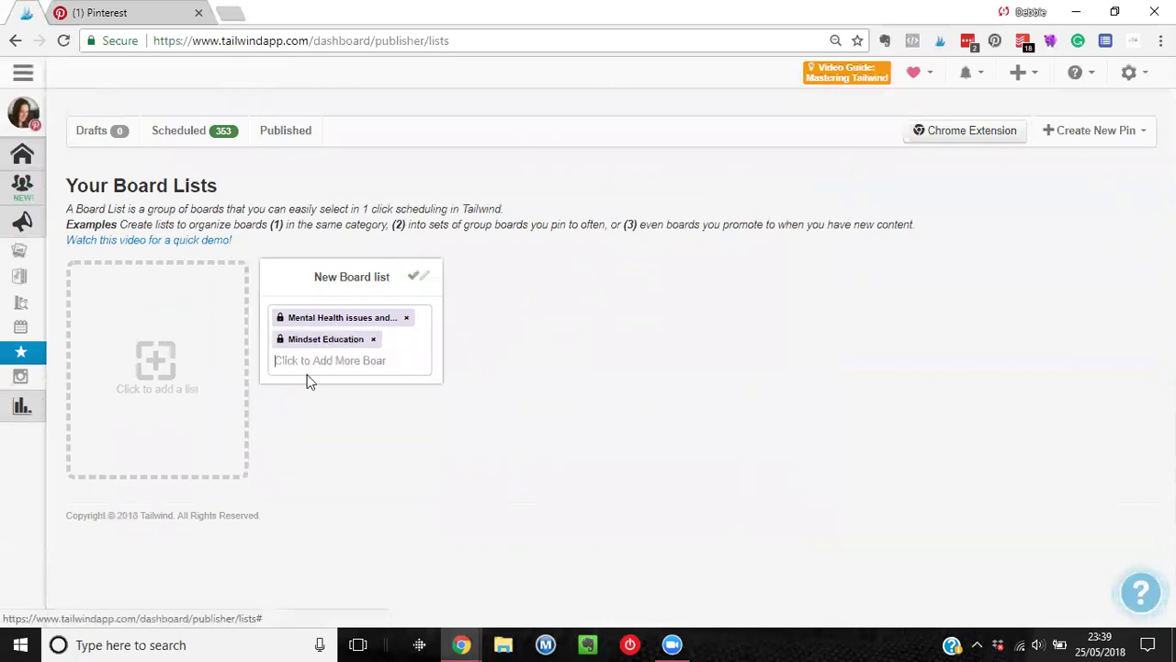
type("self")
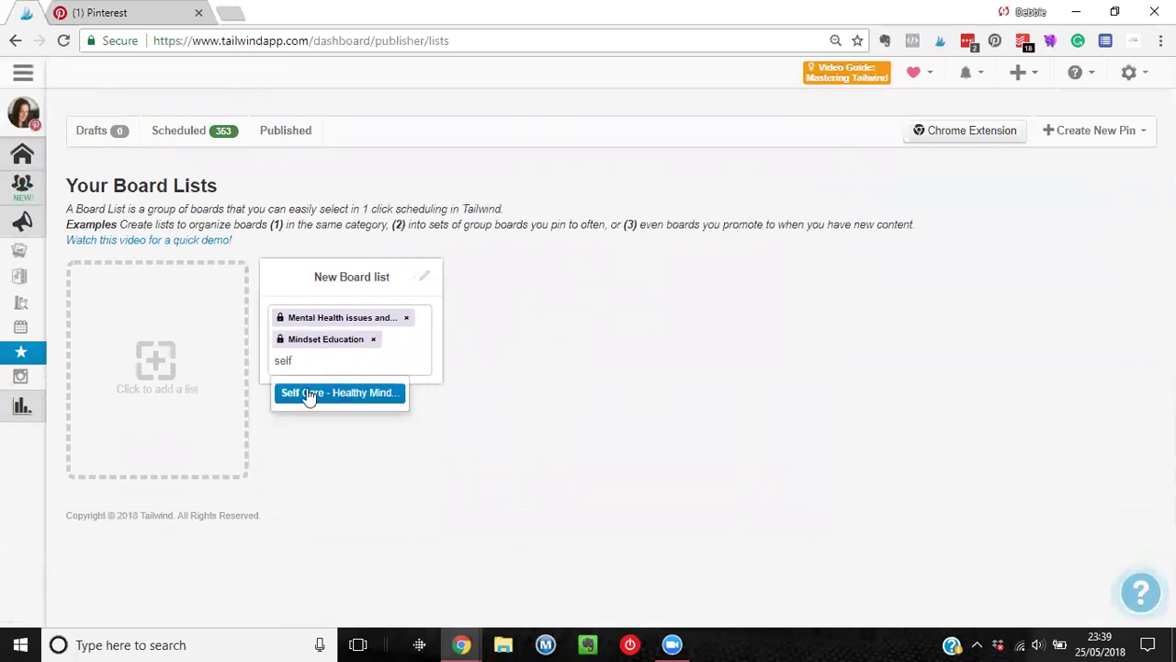
left_click(313, 394)
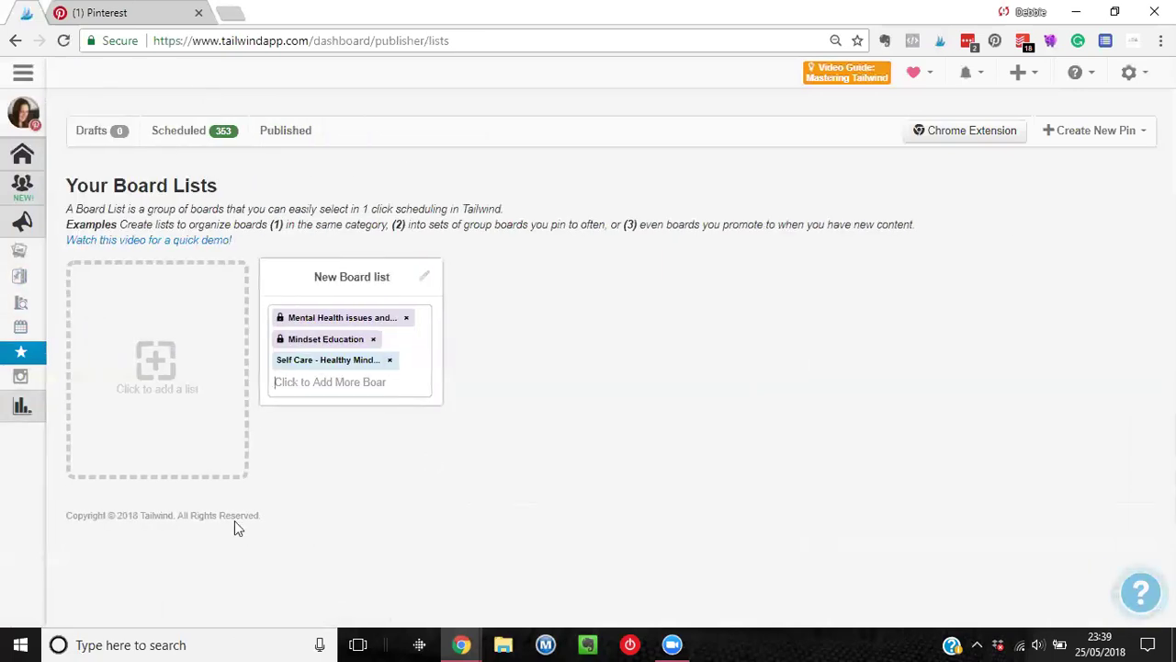
Open Pin From Instagram and re-sync the Instagram account by signing in with Instagram.
mouse_move(55, 386)
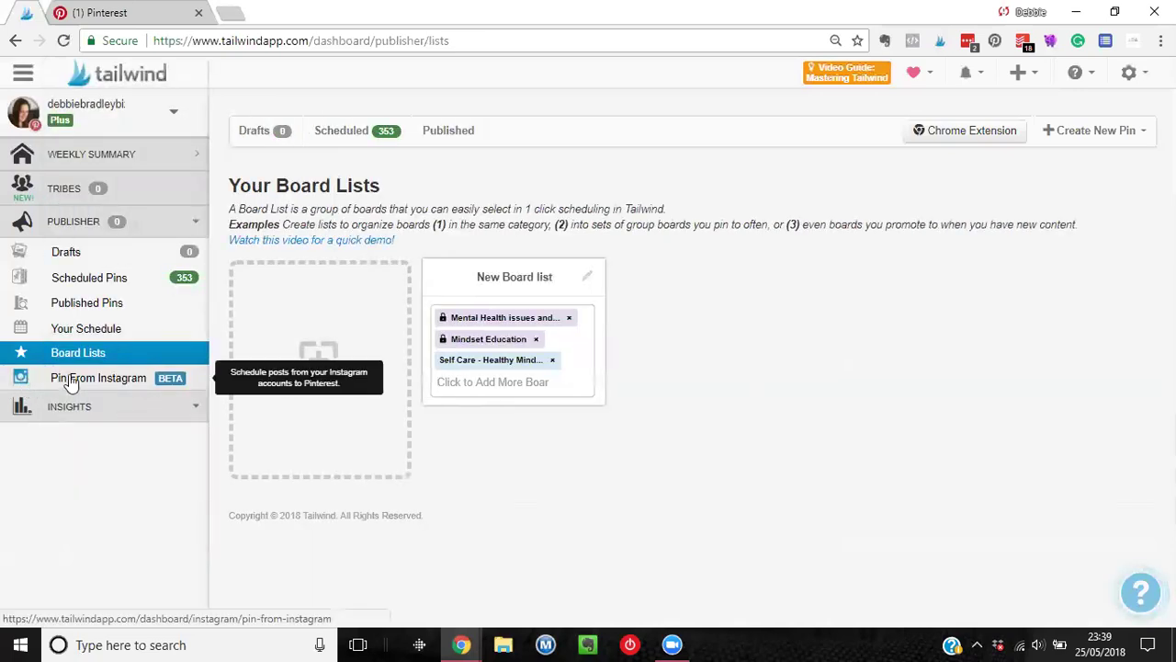
left_click(72, 381)
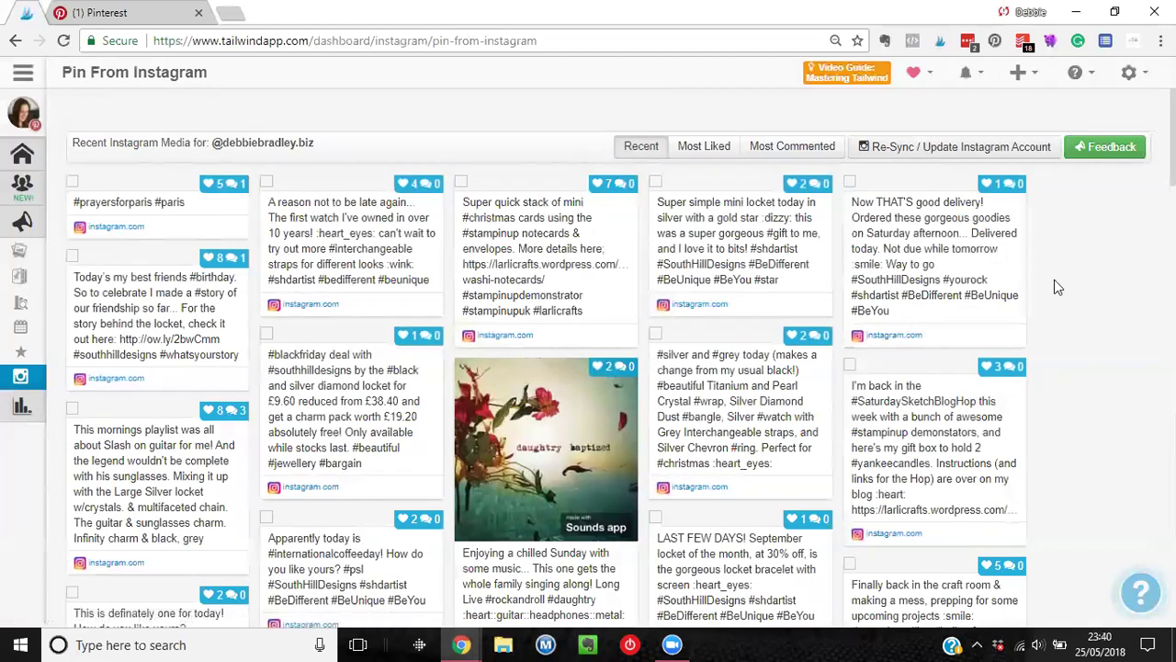
left_click(930, 156)
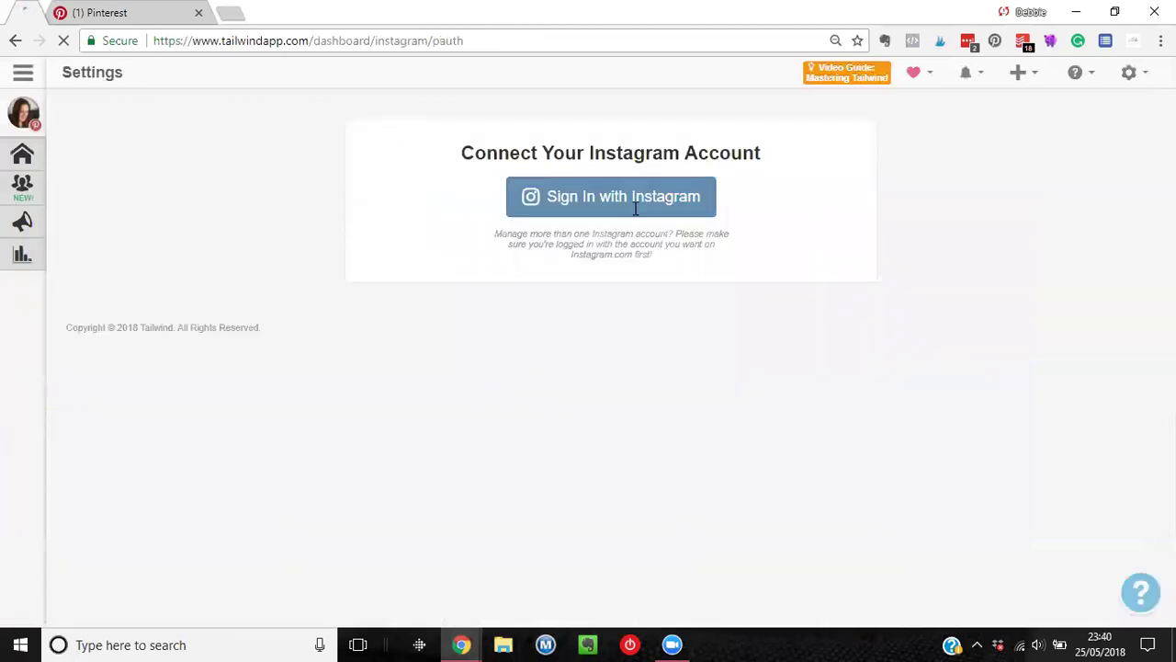
left_click(635, 213)
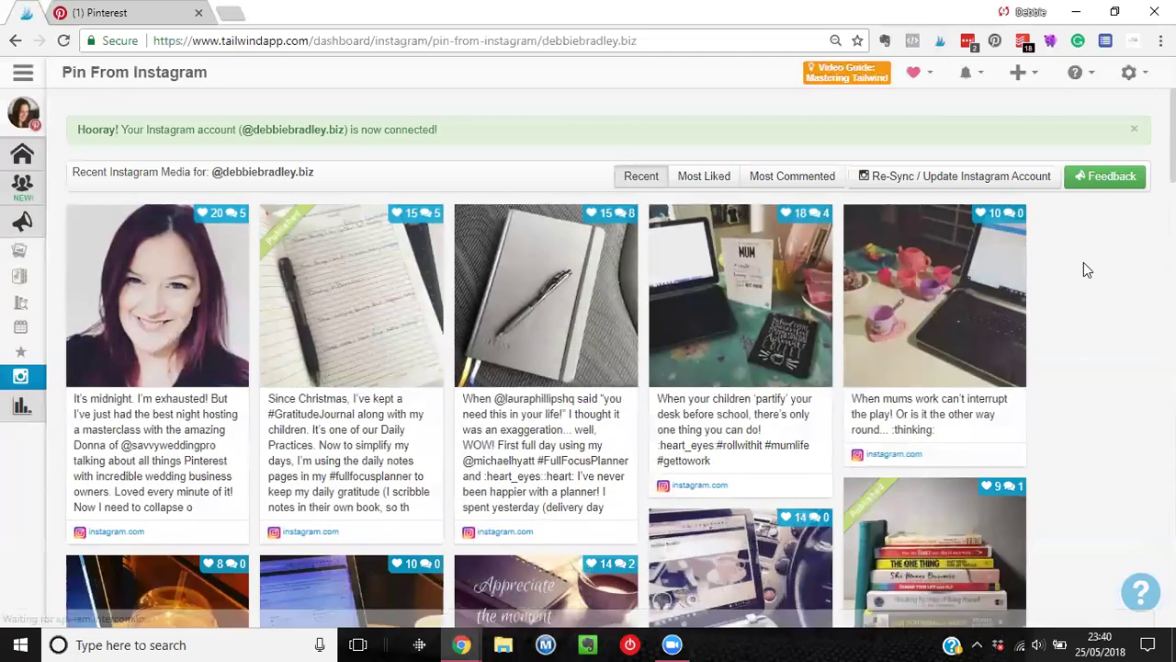
Schedule the burrito bowl Instagram post as a new pin on the Food and Menu Planning board, keeping its description.
scroll(1084, 262, "down", 1)
scroll(1083, 266, "down", 1)
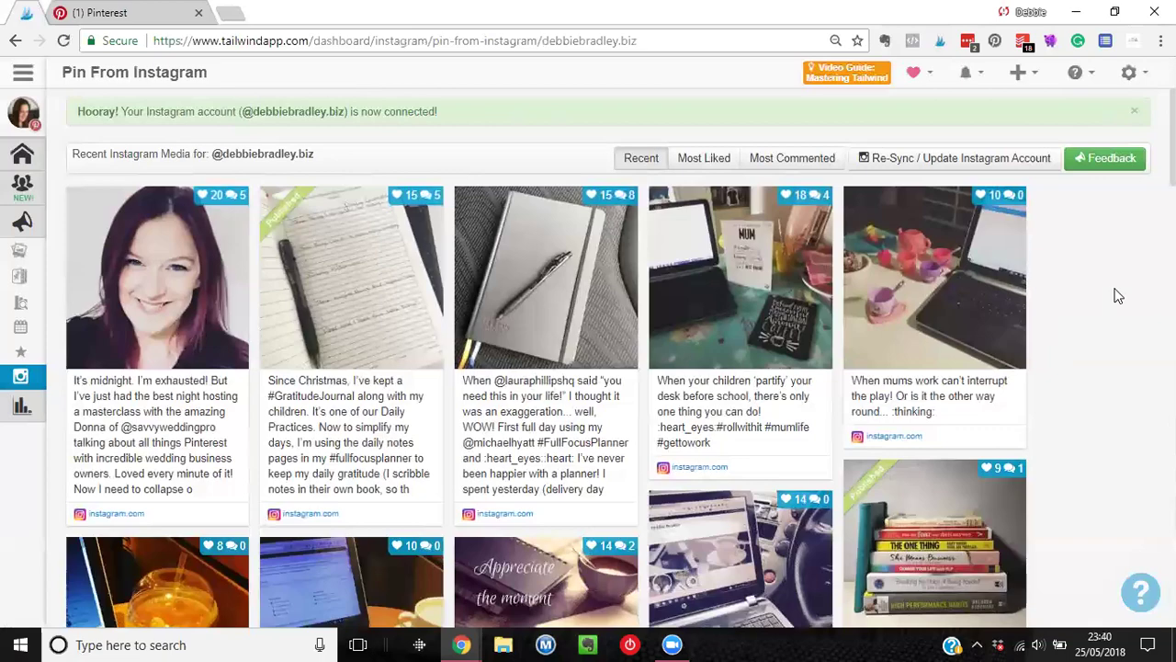
scroll(1118, 295, "down", 5)
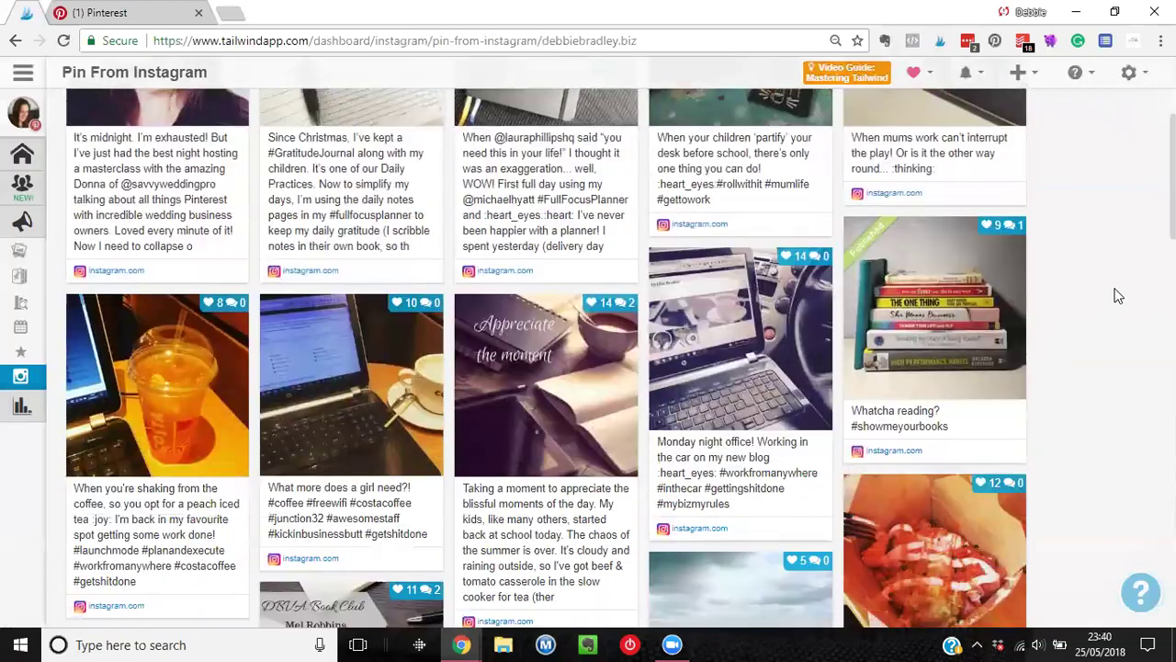
scroll(1118, 294, "down", 1)
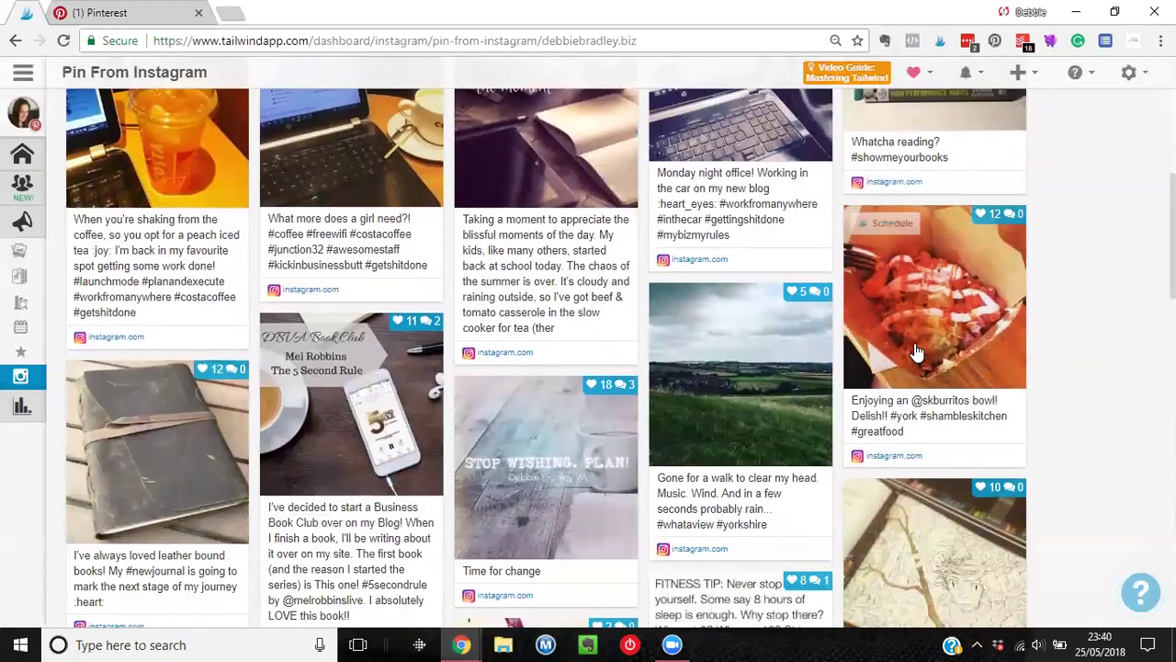
left_click(897, 228)
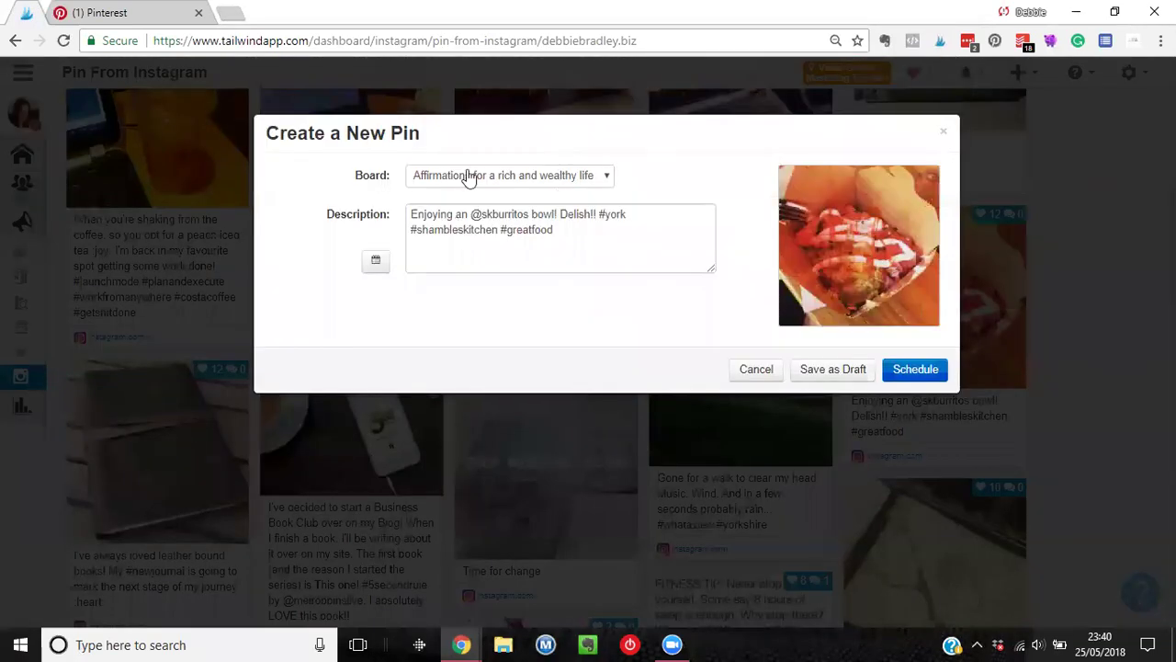
left_click(469, 177)
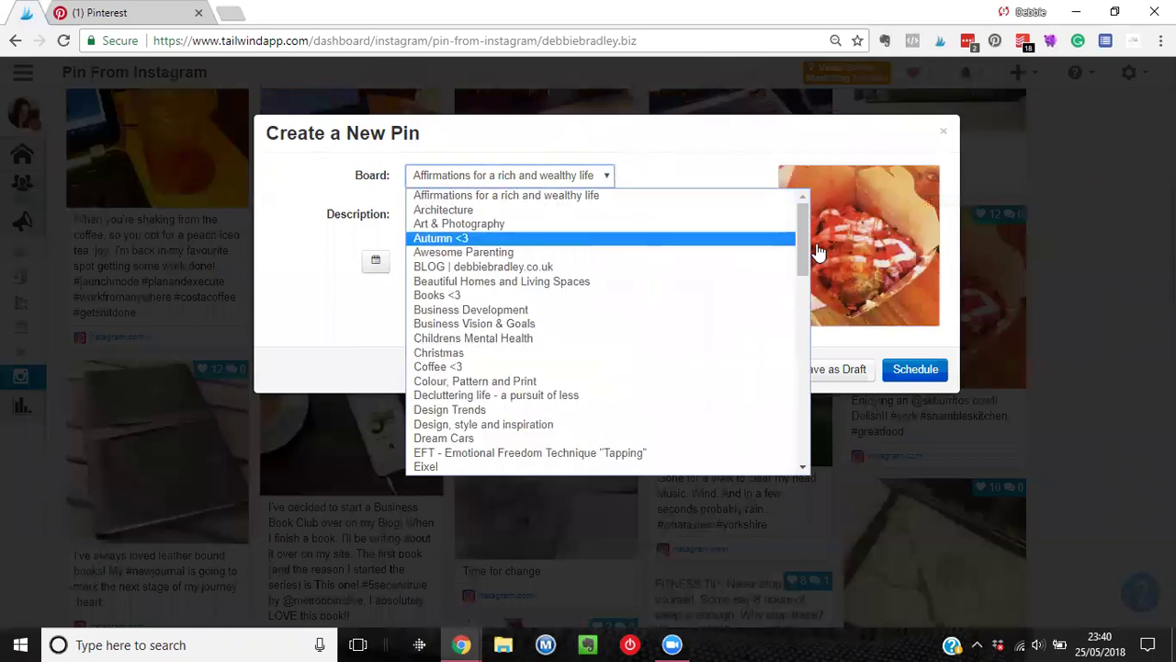
left_click_drag(805, 233, 808, 274)
left_click(446, 338)
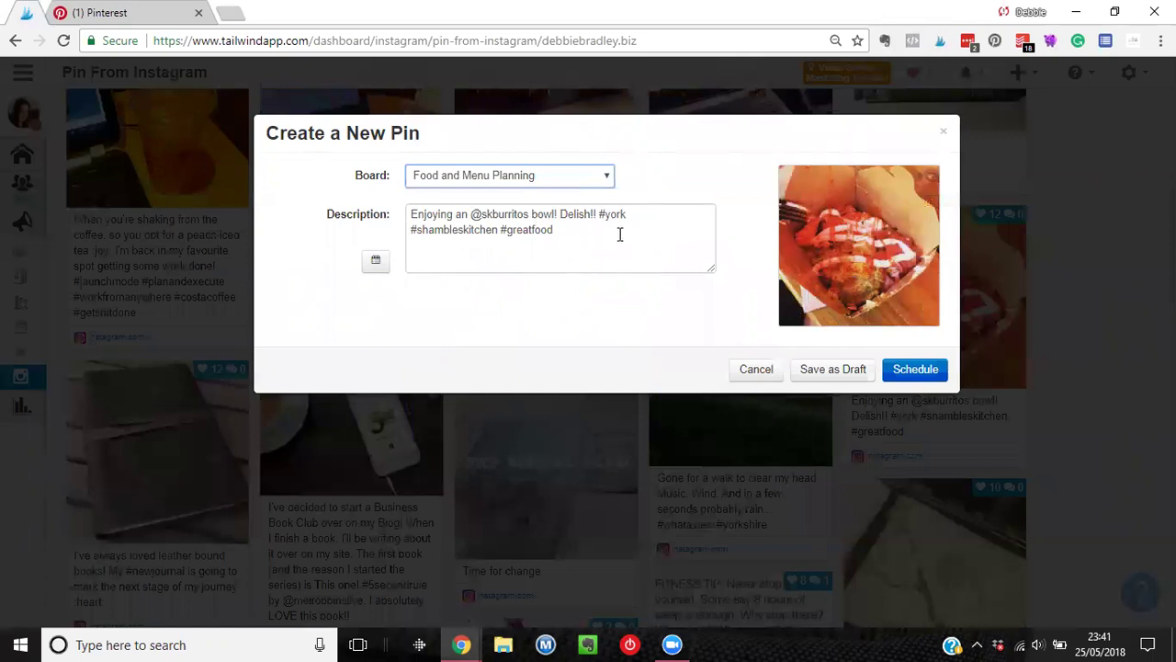
left_click(584, 237)
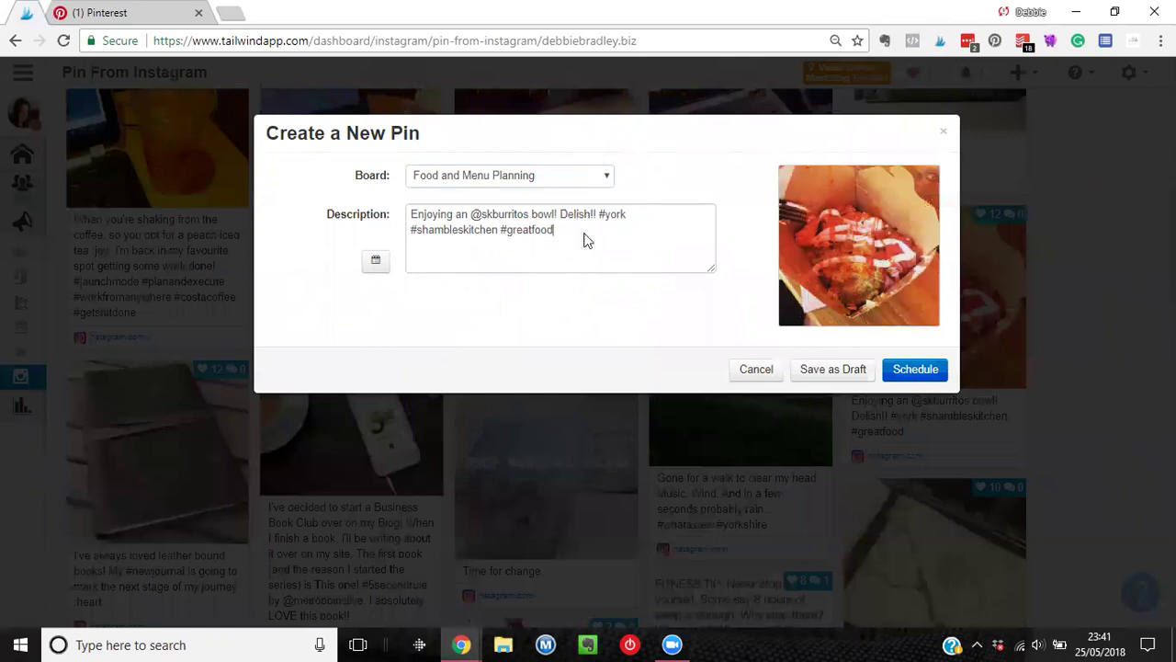
left_click(916, 371)
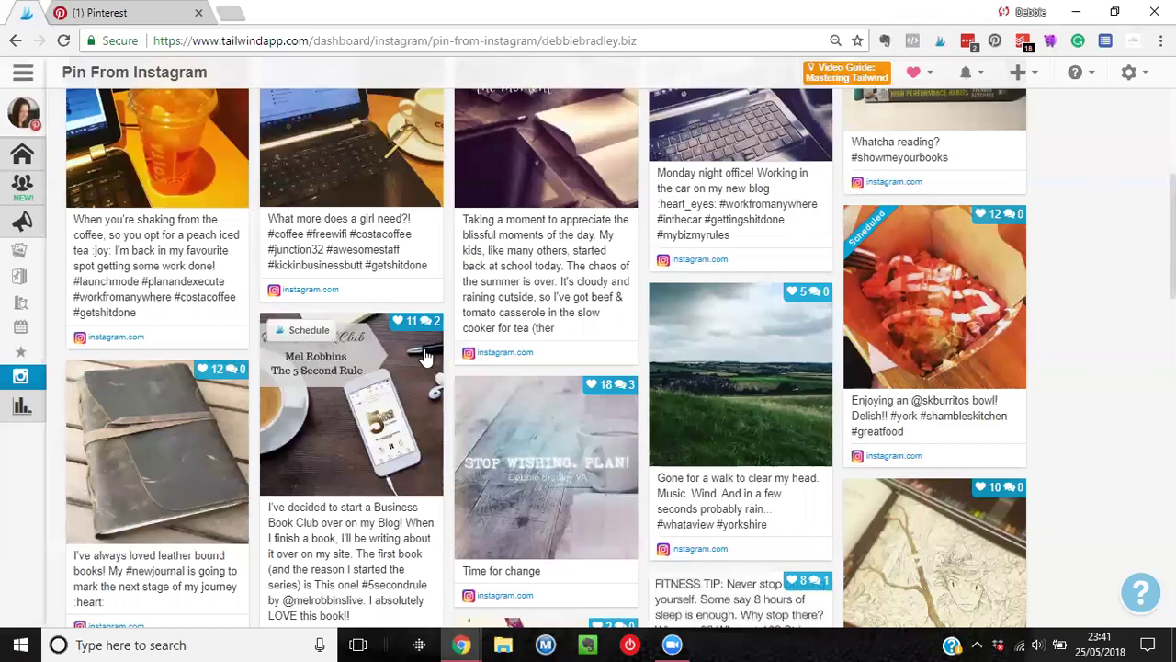
Look through more of the Instagram posts, and expand the Insights section to view its reports.
scroll(425, 356, "down", 2)
scroll(426, 357, "down", 5)
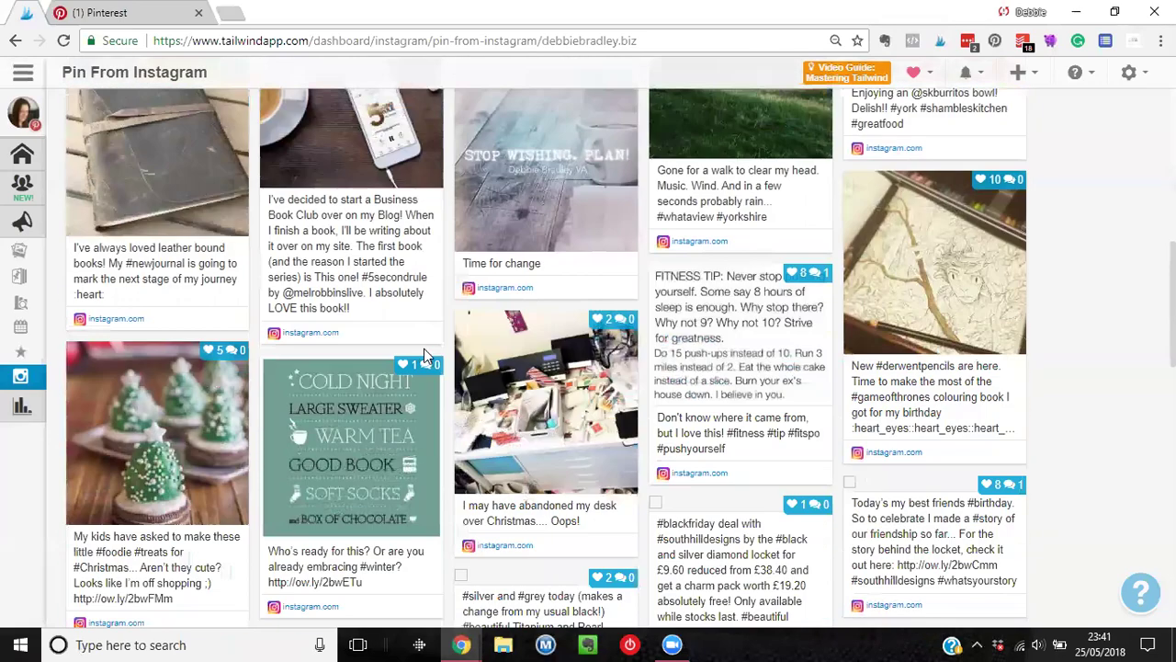
scroll(426, 356, "up", 5)
scroll(426, 356, "up", 8)
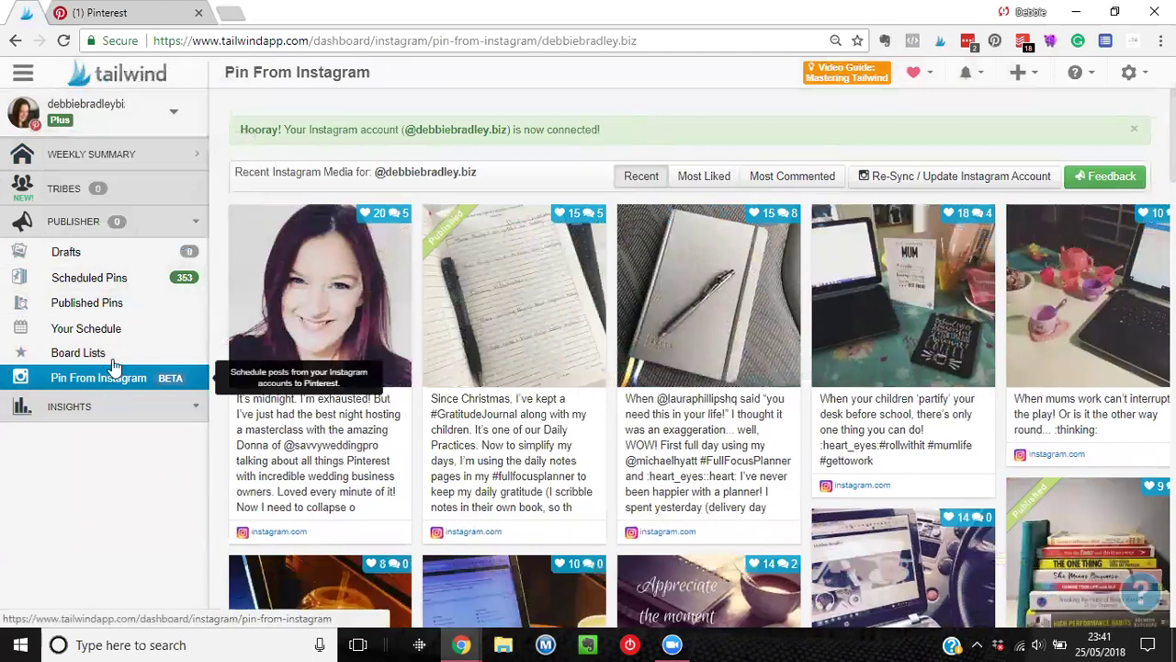
left_click(120, 419)
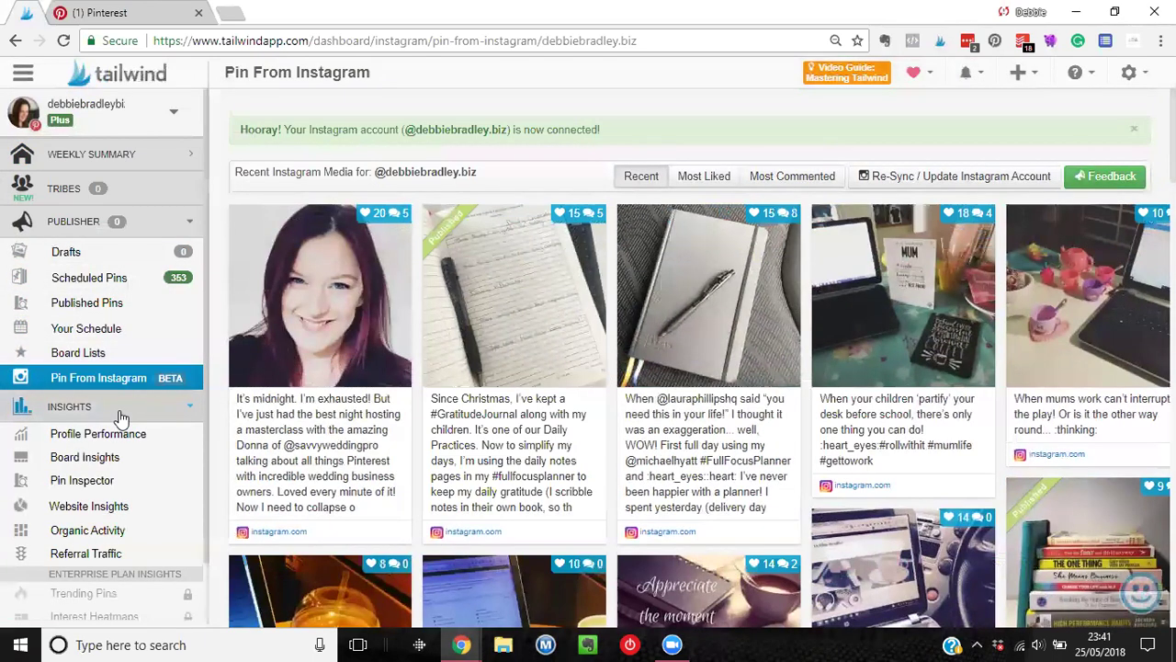
Open the scheduled pins and examine the schedule calendar from June to August for filled and empty time slots.
left_click(124, 287)
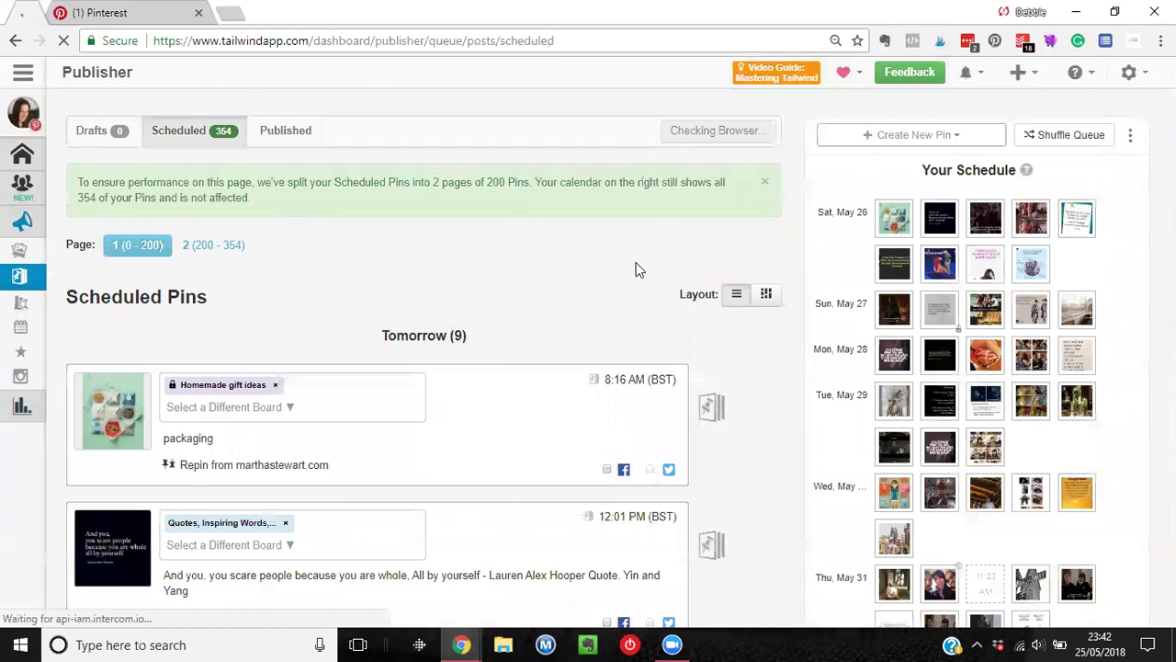
scroll(635, 265, "down", 1)
scroll(635, 266, "up", 1)
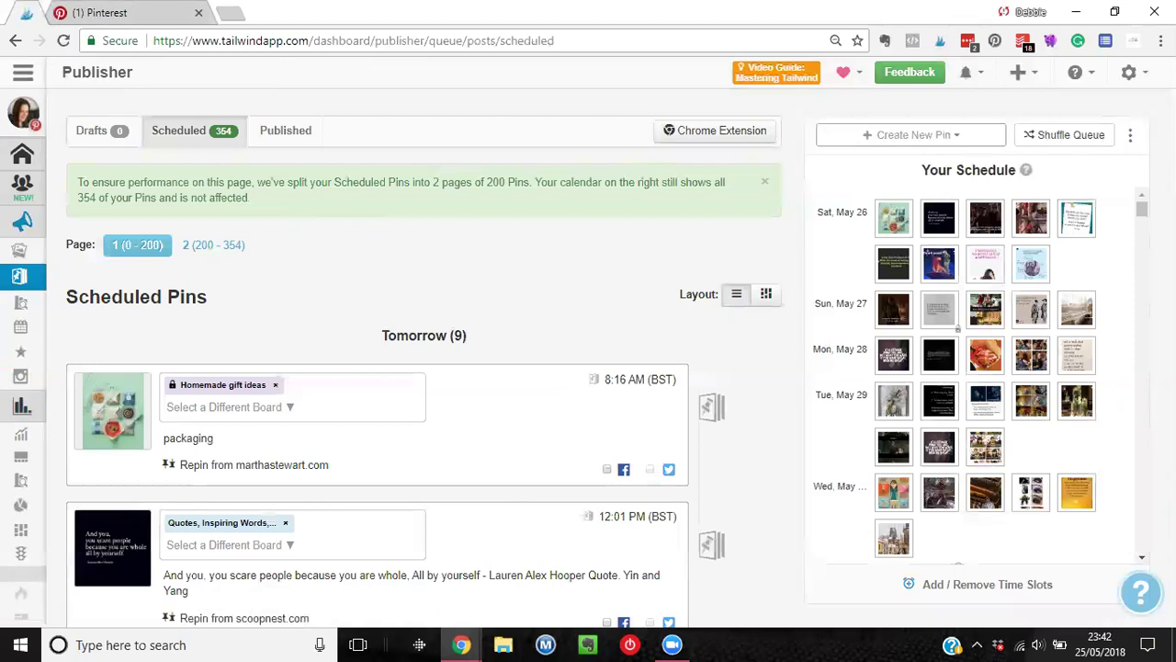
scroll(981, 376, "down", 20)
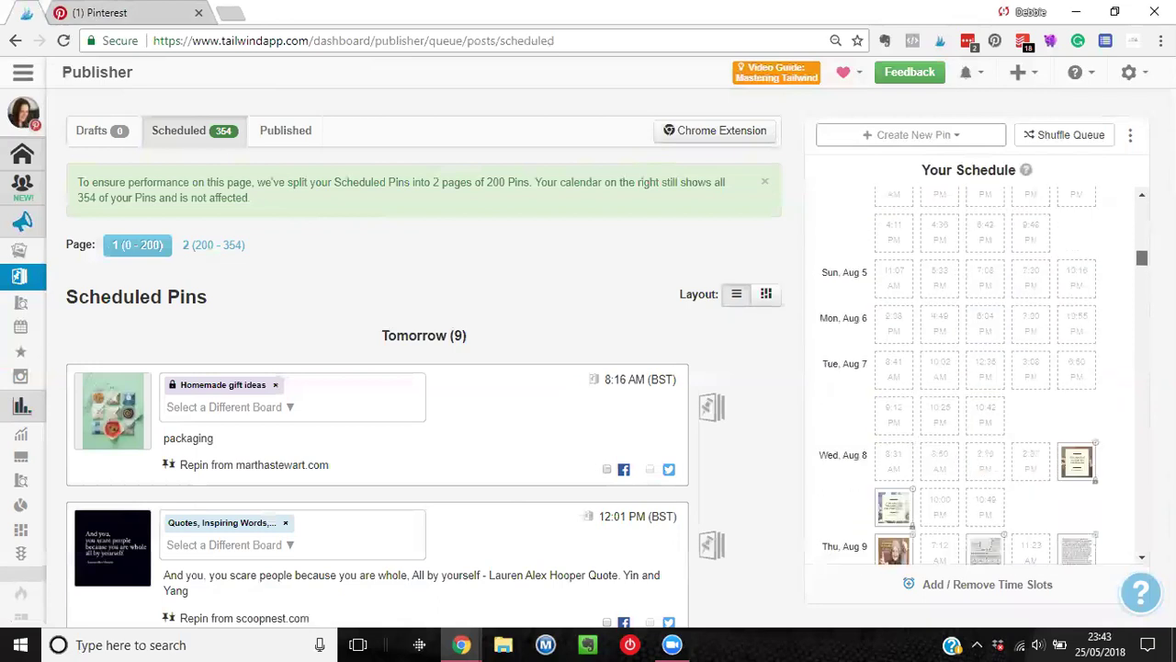
scroll(981, 376, "up", 15)
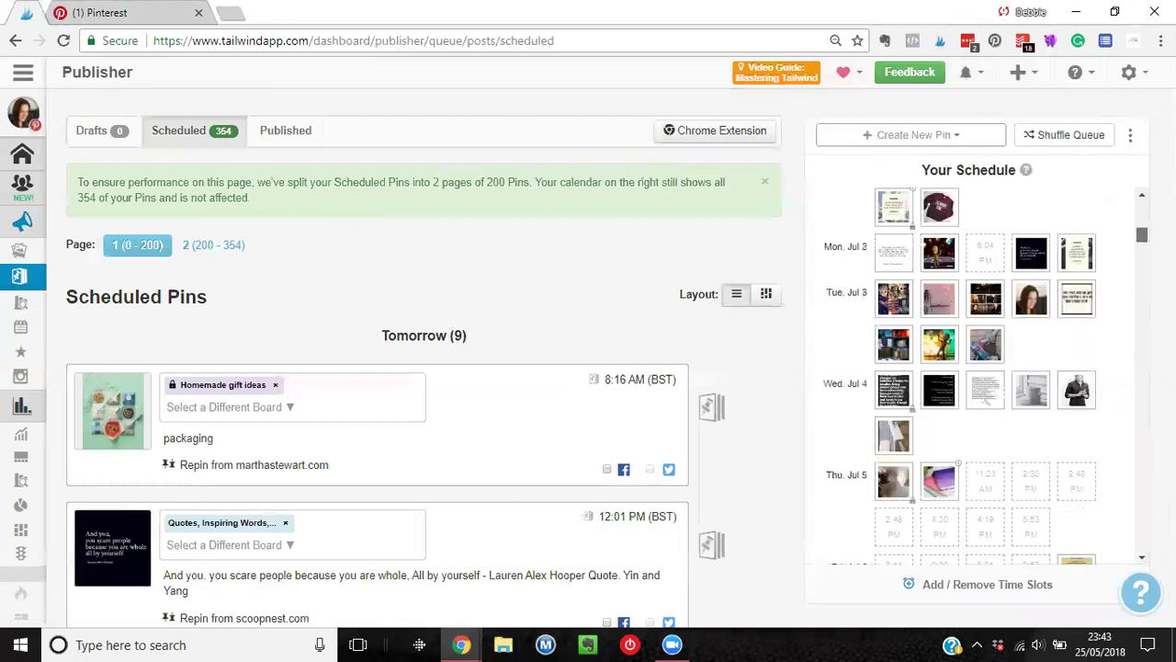
scroll(980, 375, "up", 10)
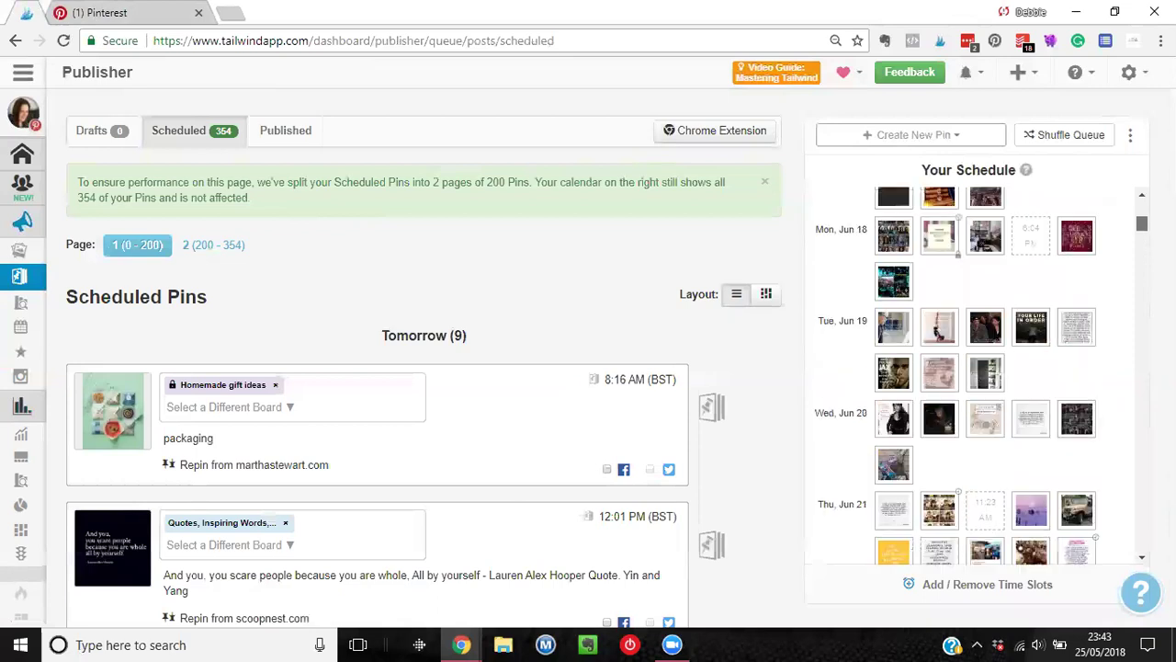
scroll(984, 376, "up", 5)
scroll(982, 376, "down", 20)
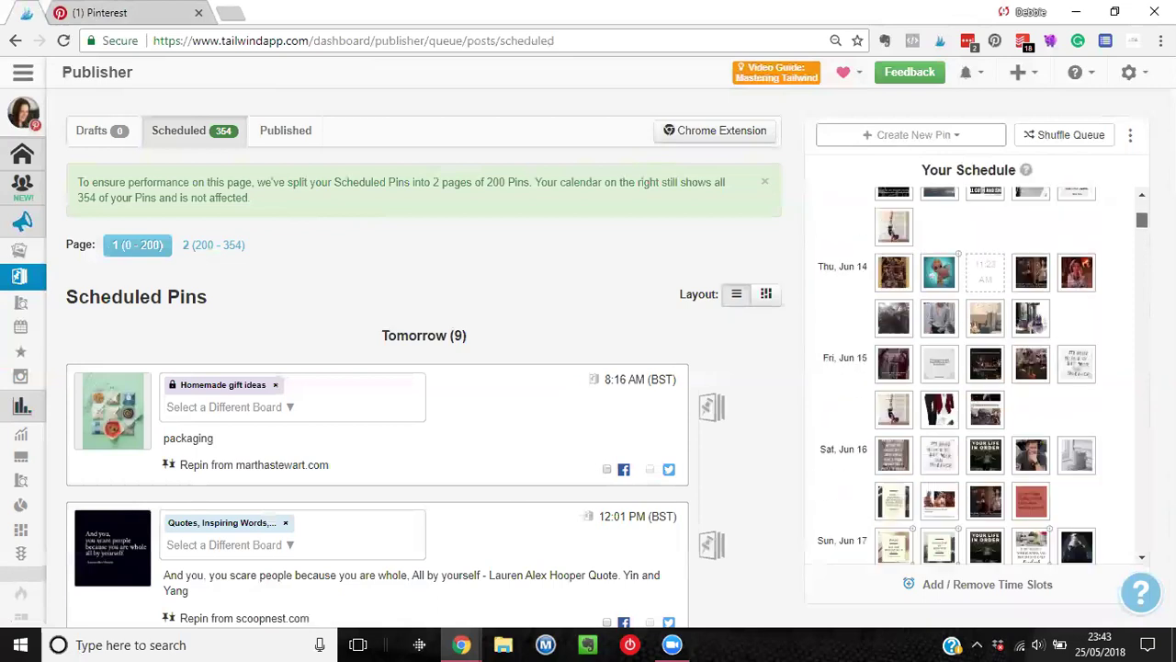
scroll(981, 376, "down", 8)
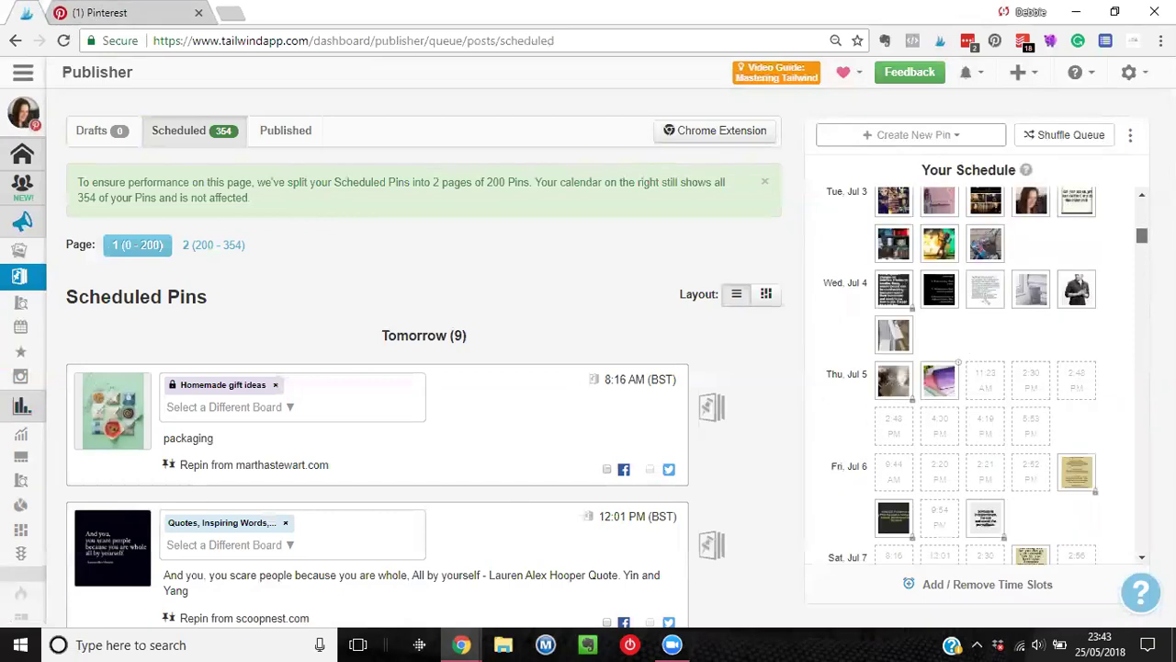
scroll(1037, 267, "up", 1)
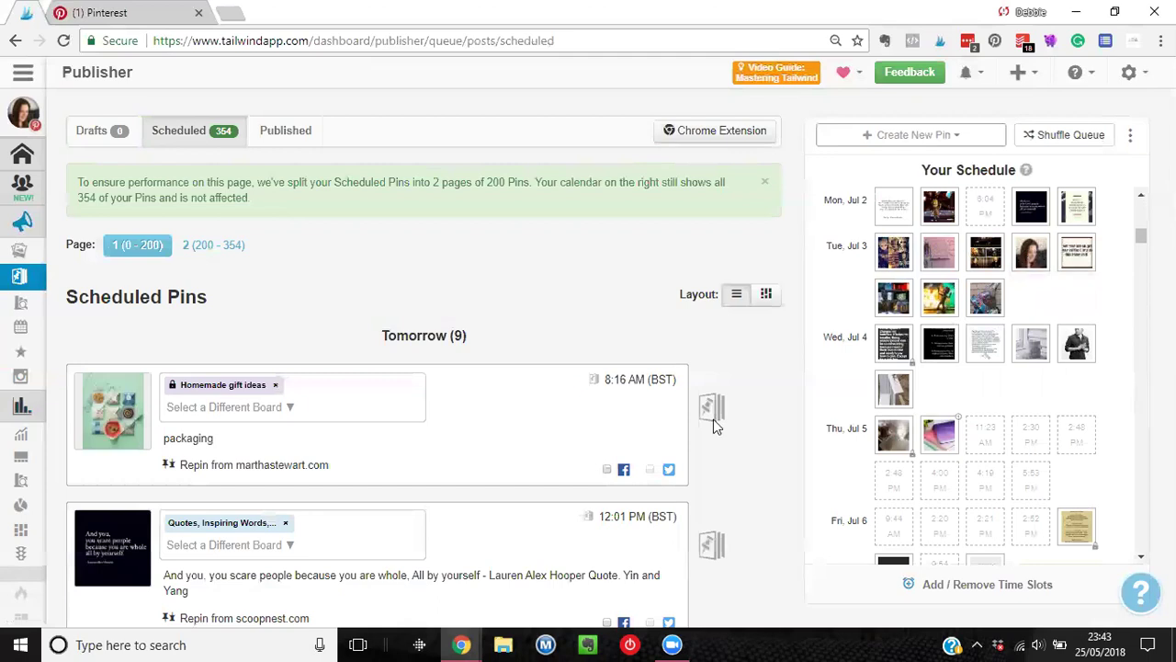
Examine the early July time slots in the schedule and view the options for creating a new pin.
scroll(816, 344, "down", 3)
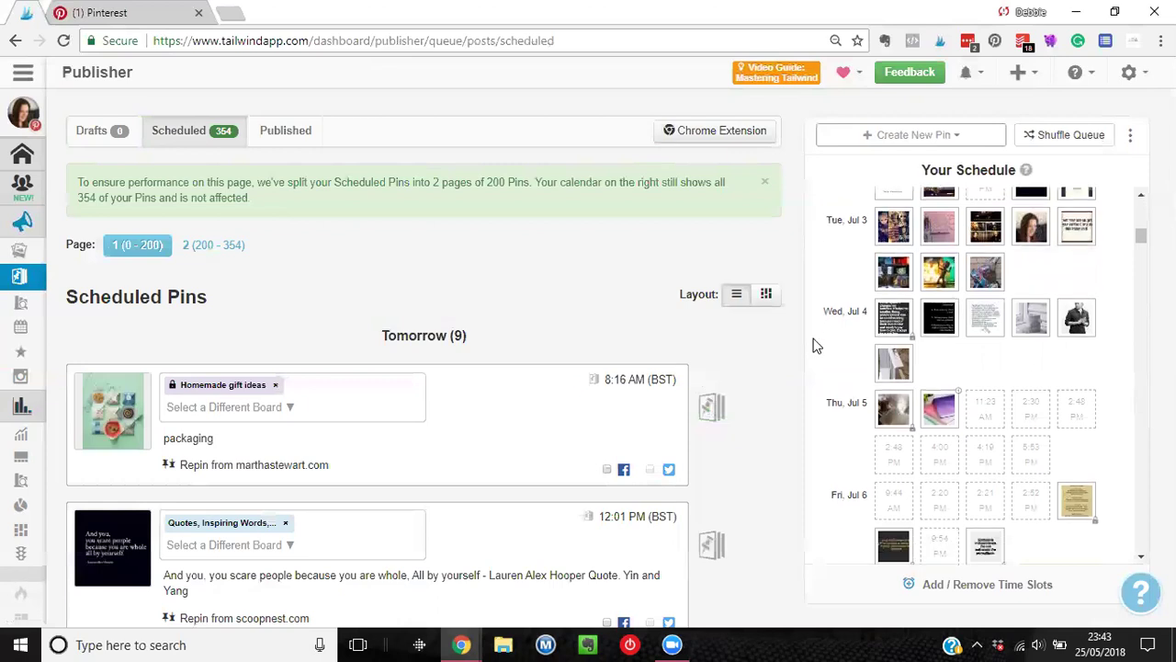
scroll(816, 344, "up", 4)
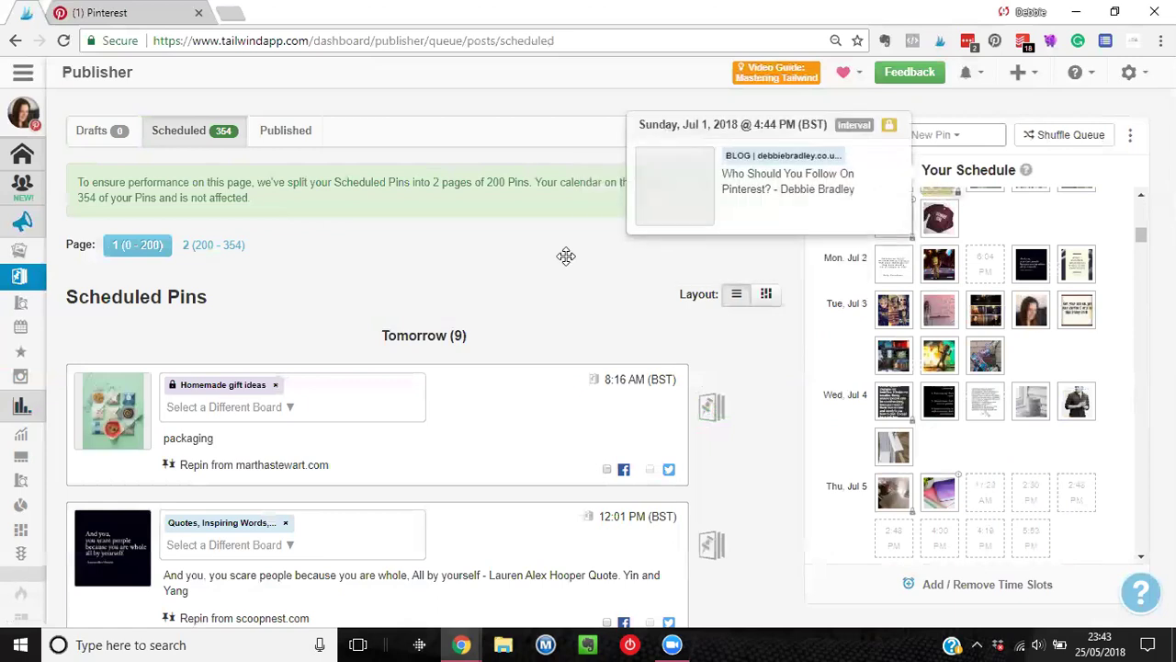
mouse_move(772, 422)
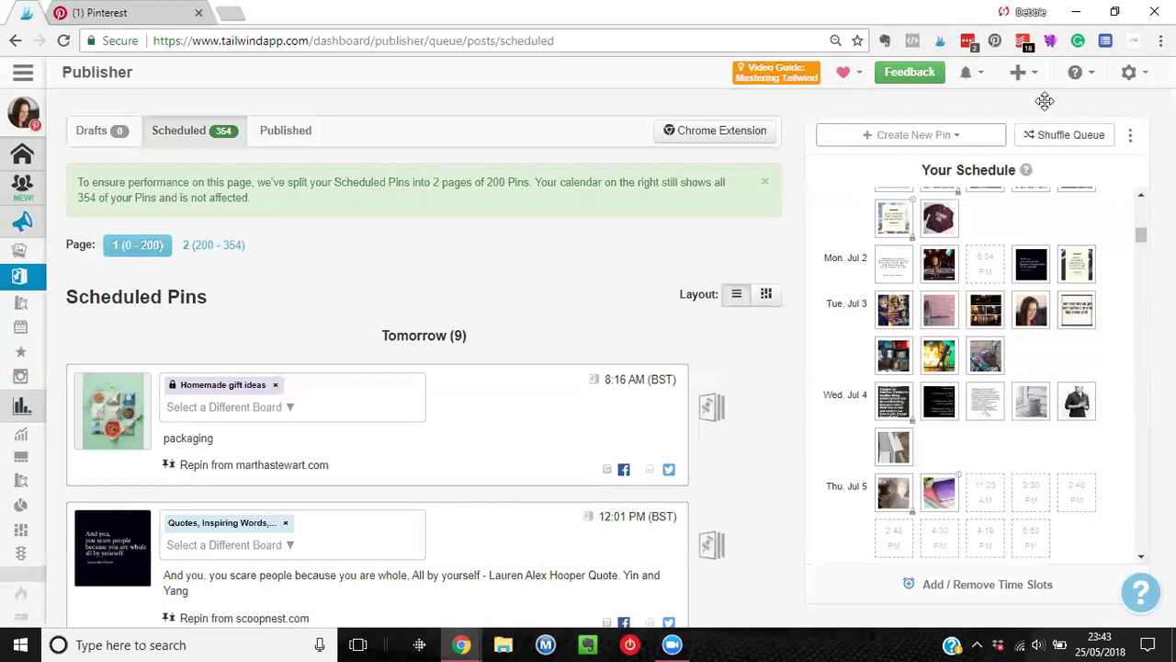
left_click(950, 137)
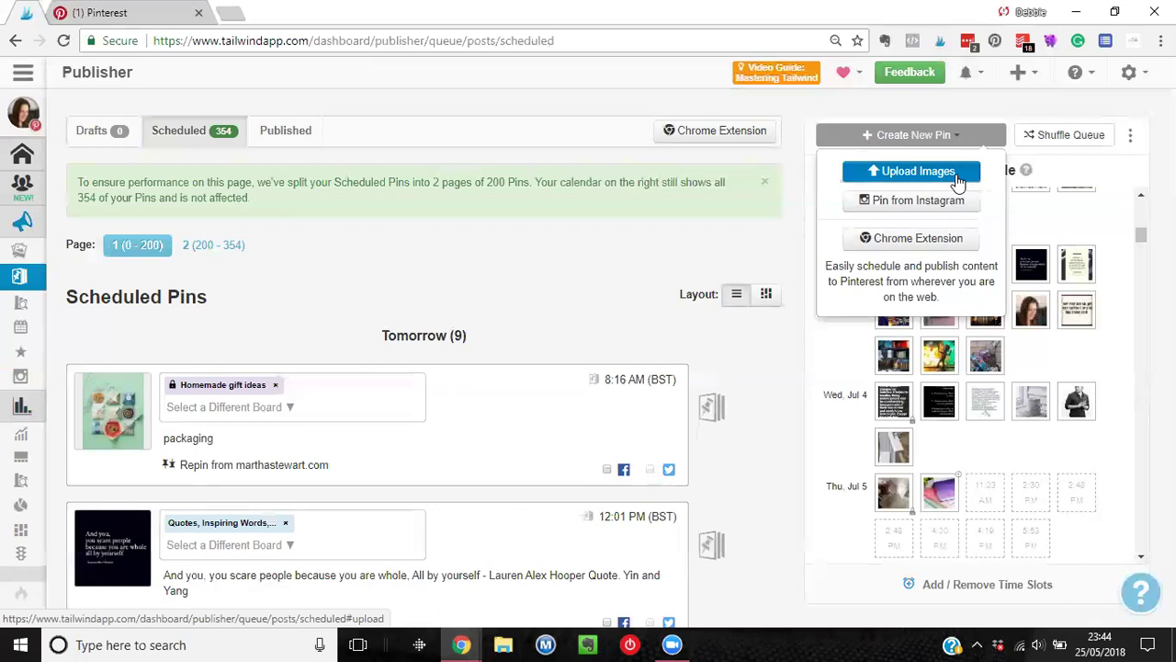
left_click(641, 271)
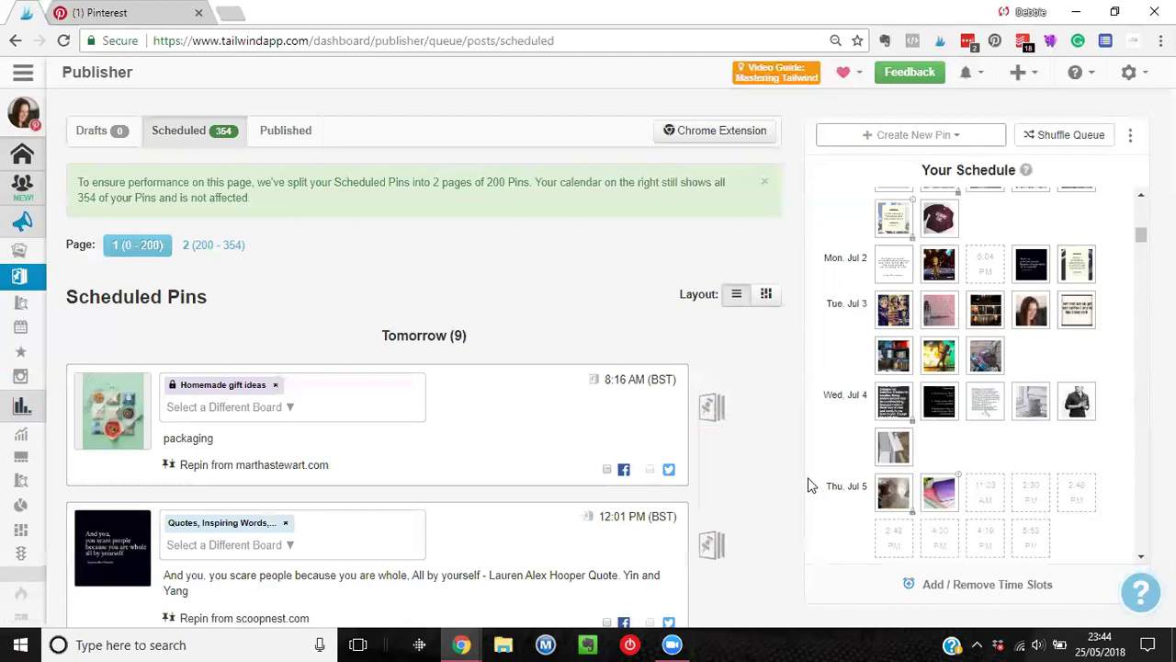
Open the /tailwind page of the account owner's .co.uk website in a new browser tab.
left_click(233, 14)
type("debbieb")
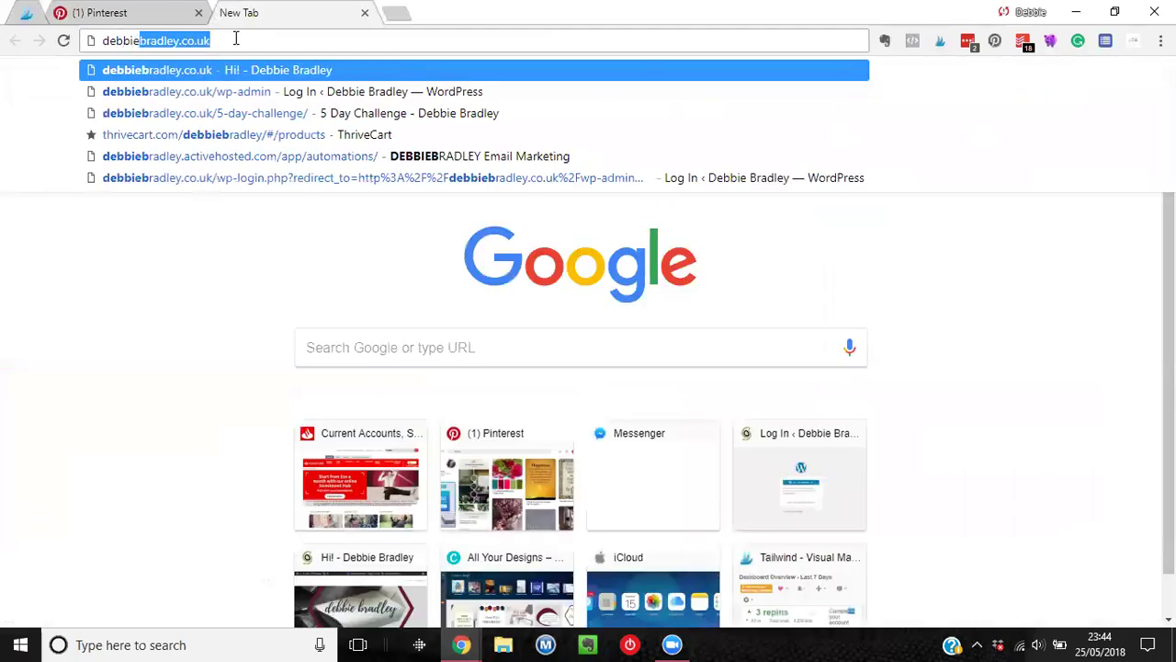
type("radley.c")
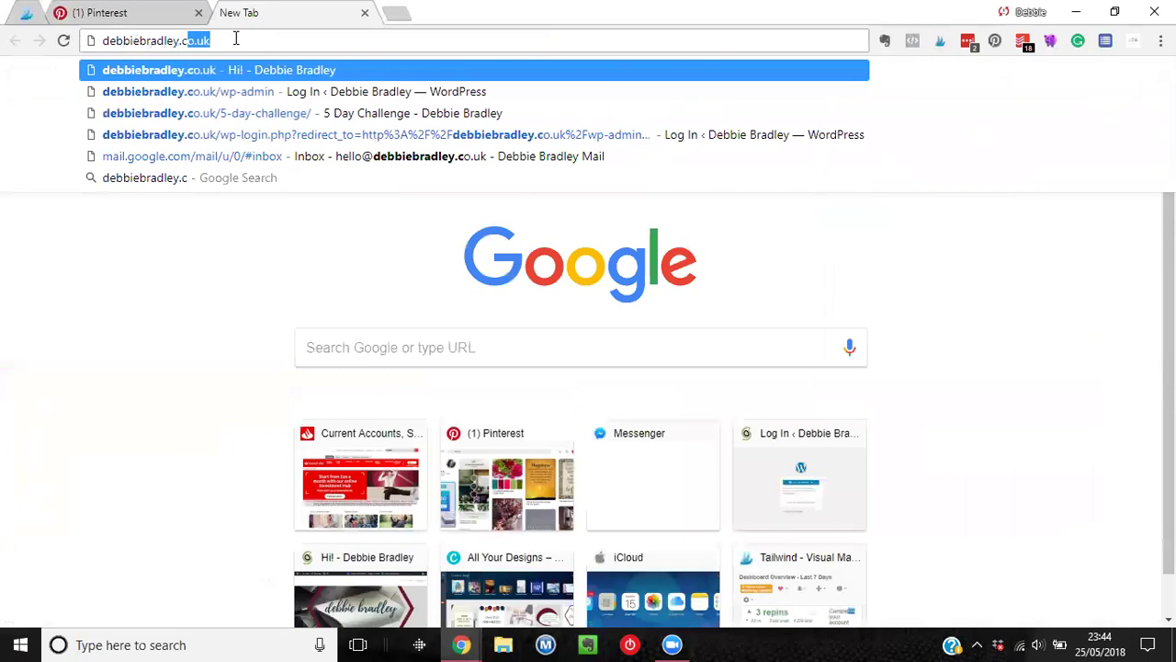
type("o.uk/tailwind")
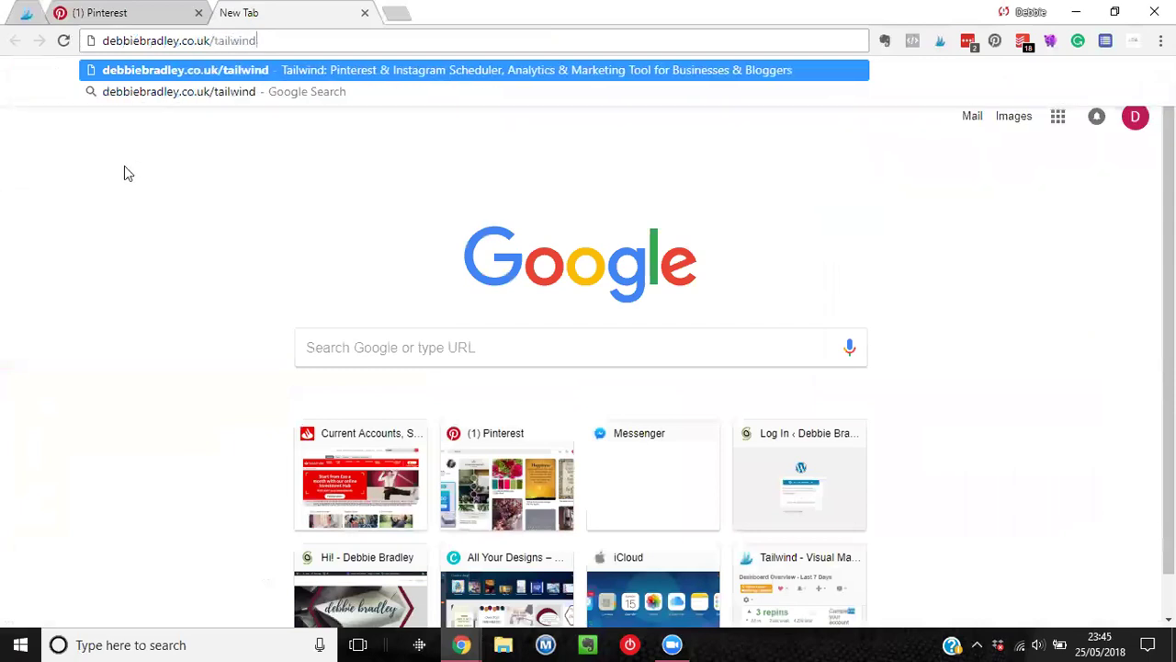
key("Return")
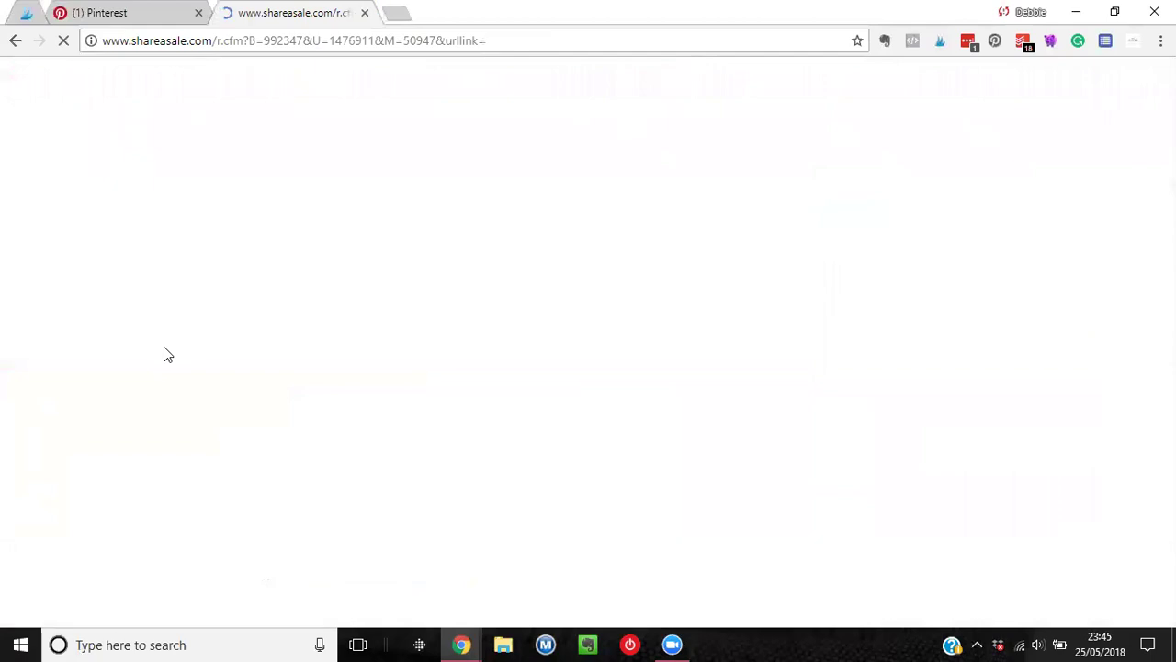
Return to the Pinterest home feed and close the tailwindapp.com page.
left_click(117, 11)
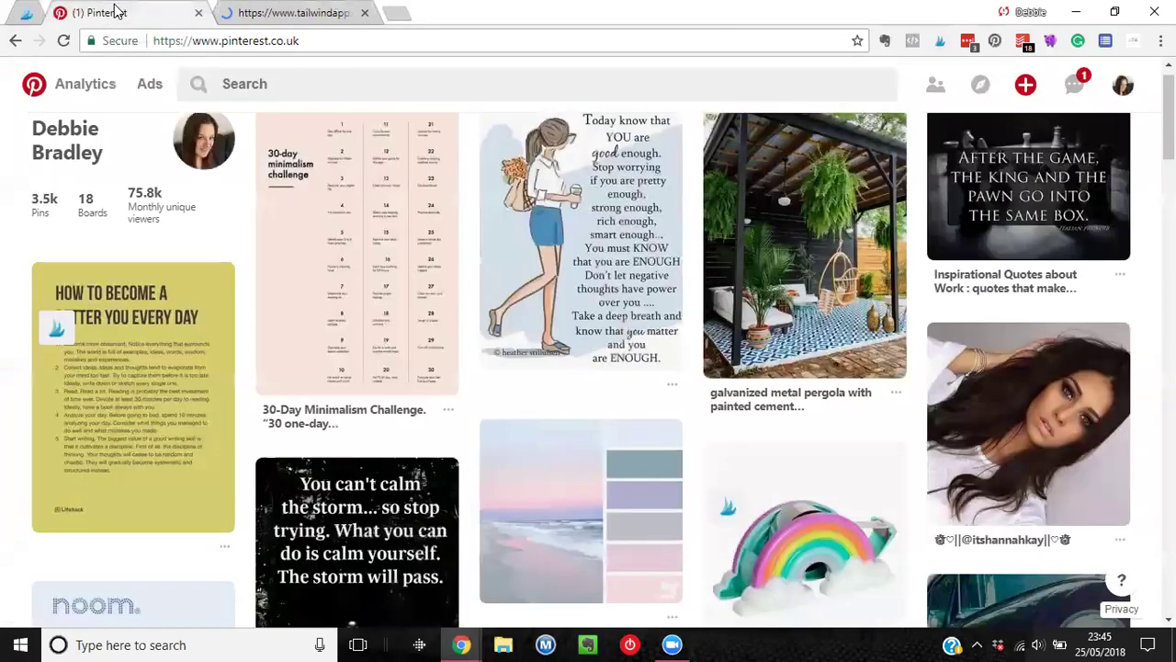
left_click(248, 11)
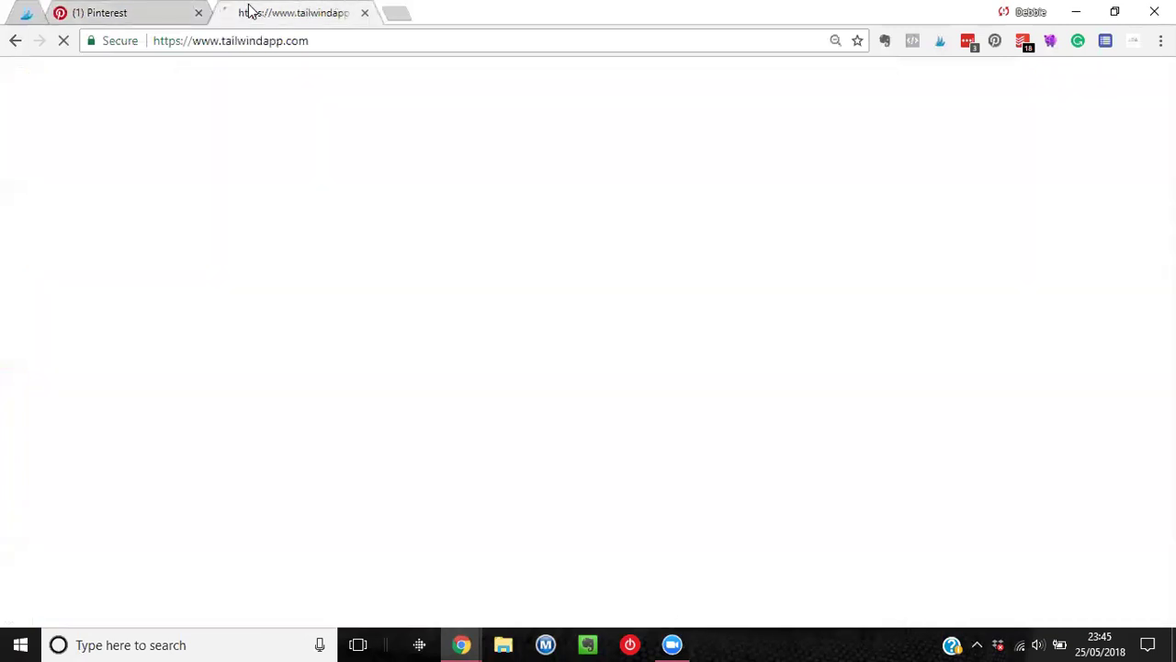
left_click(105, 14)
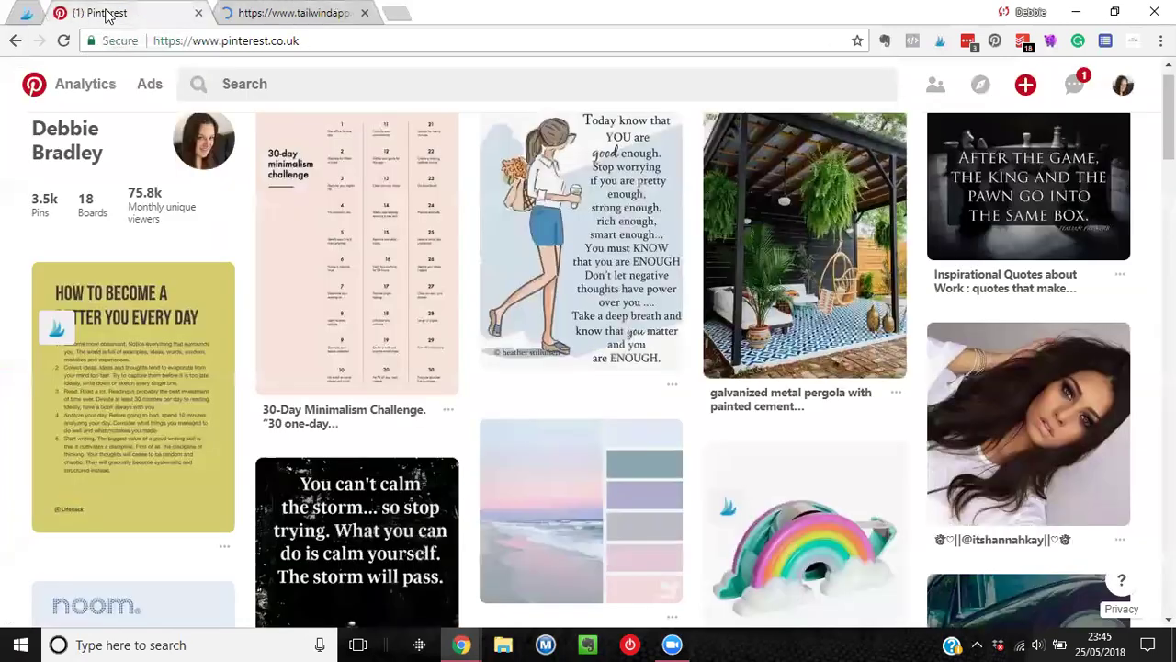
left_click(365, 13)
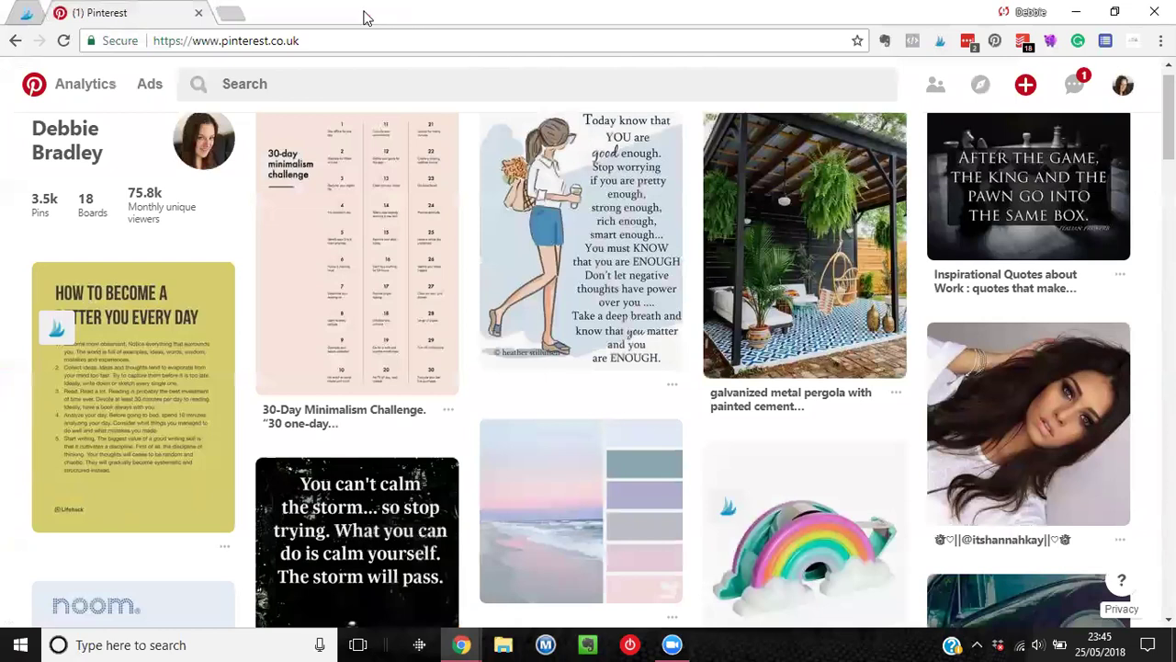